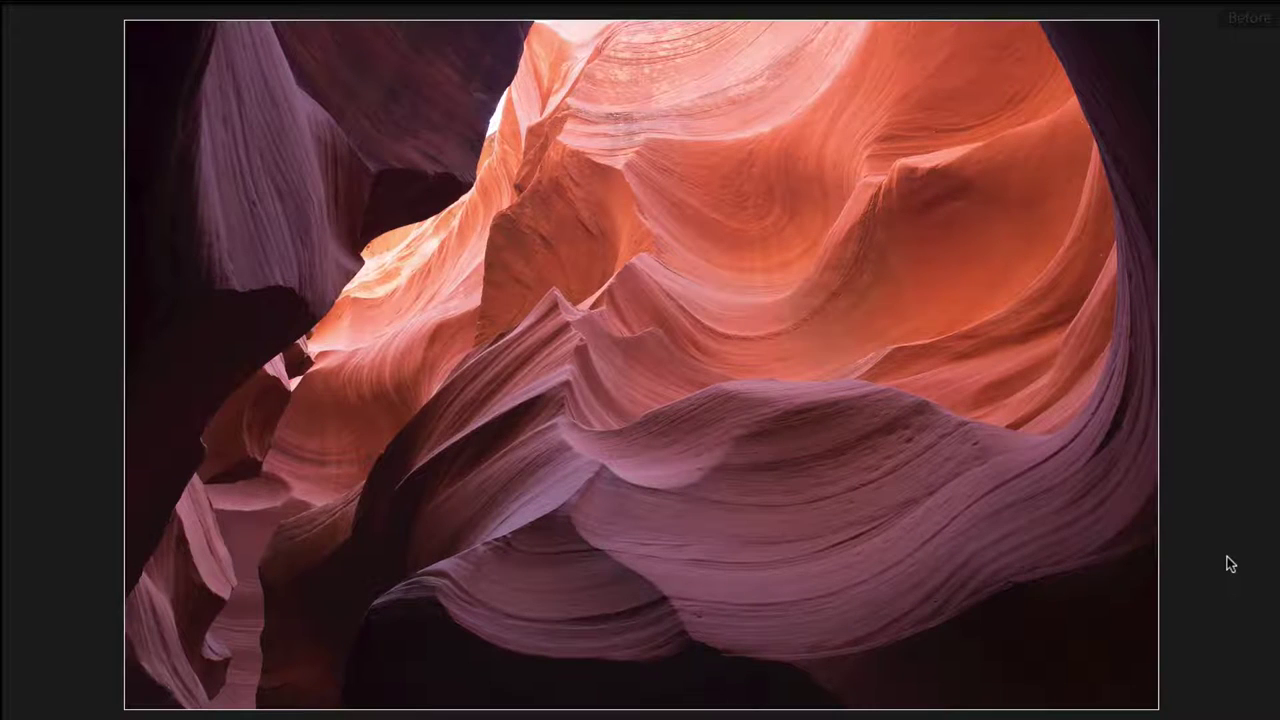
Compare the edited canyon photo with its original unedited version
key(backslash)
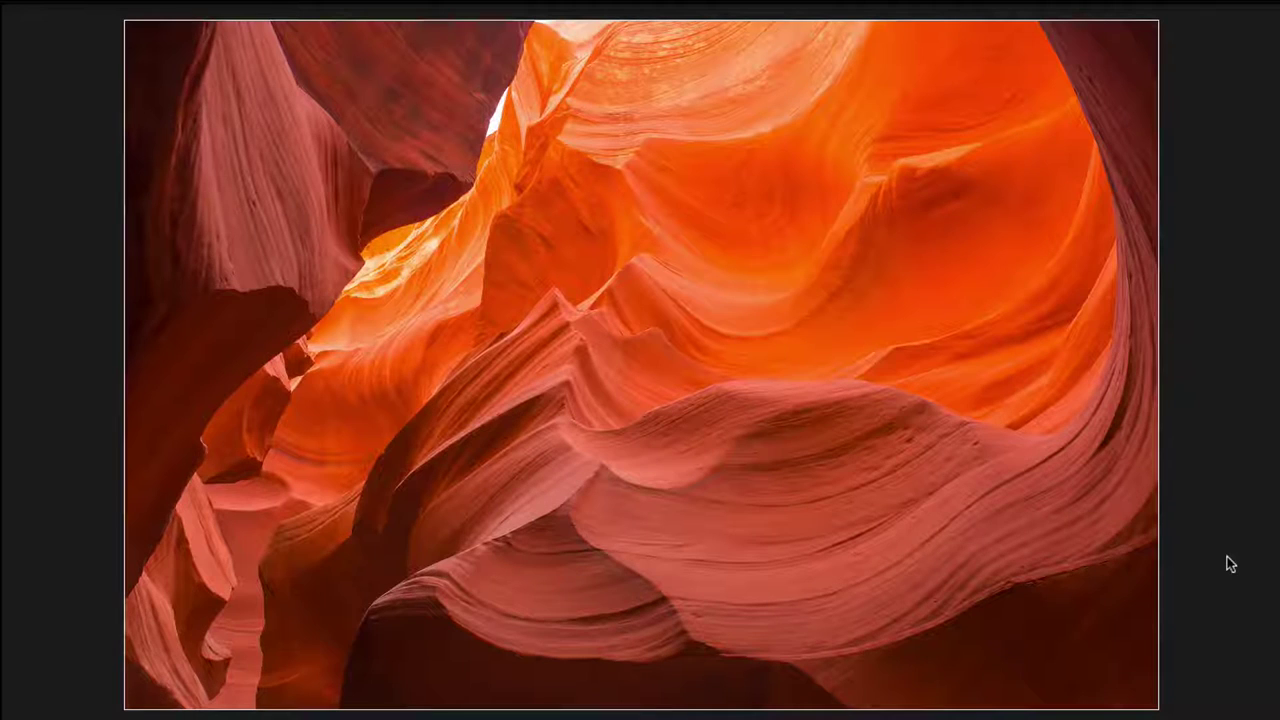
key(backslash)
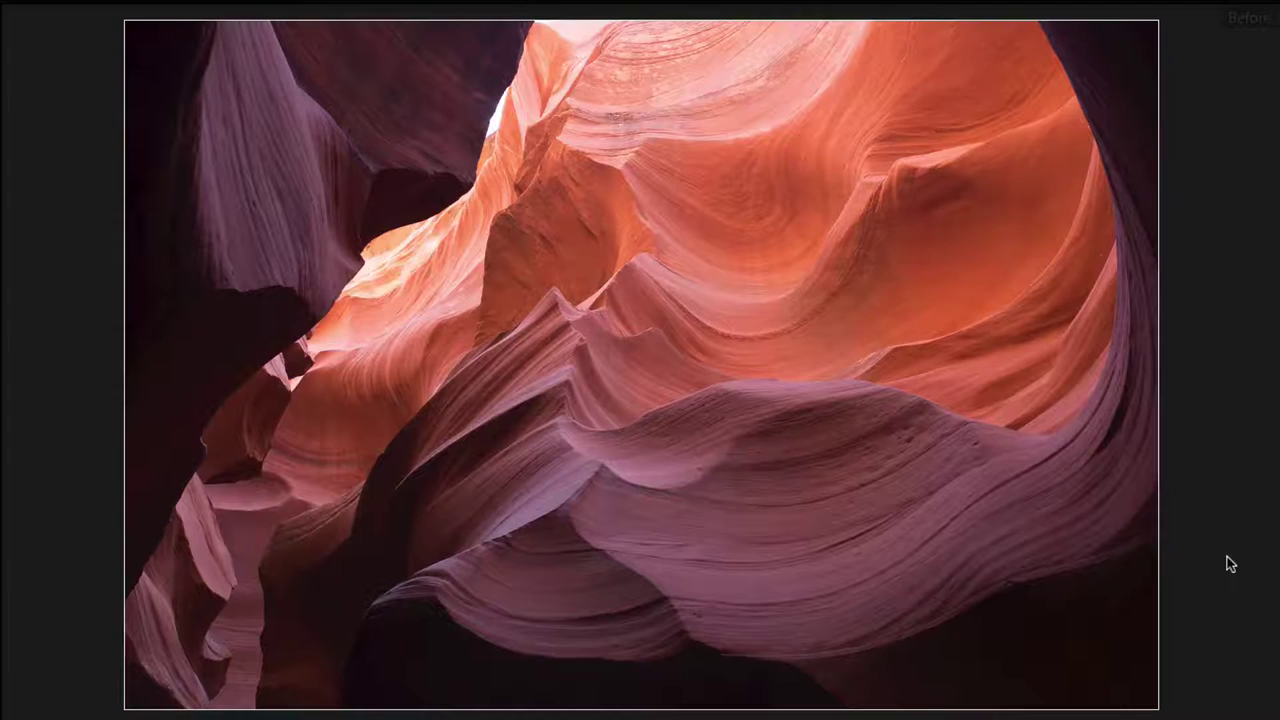
key(backslash)
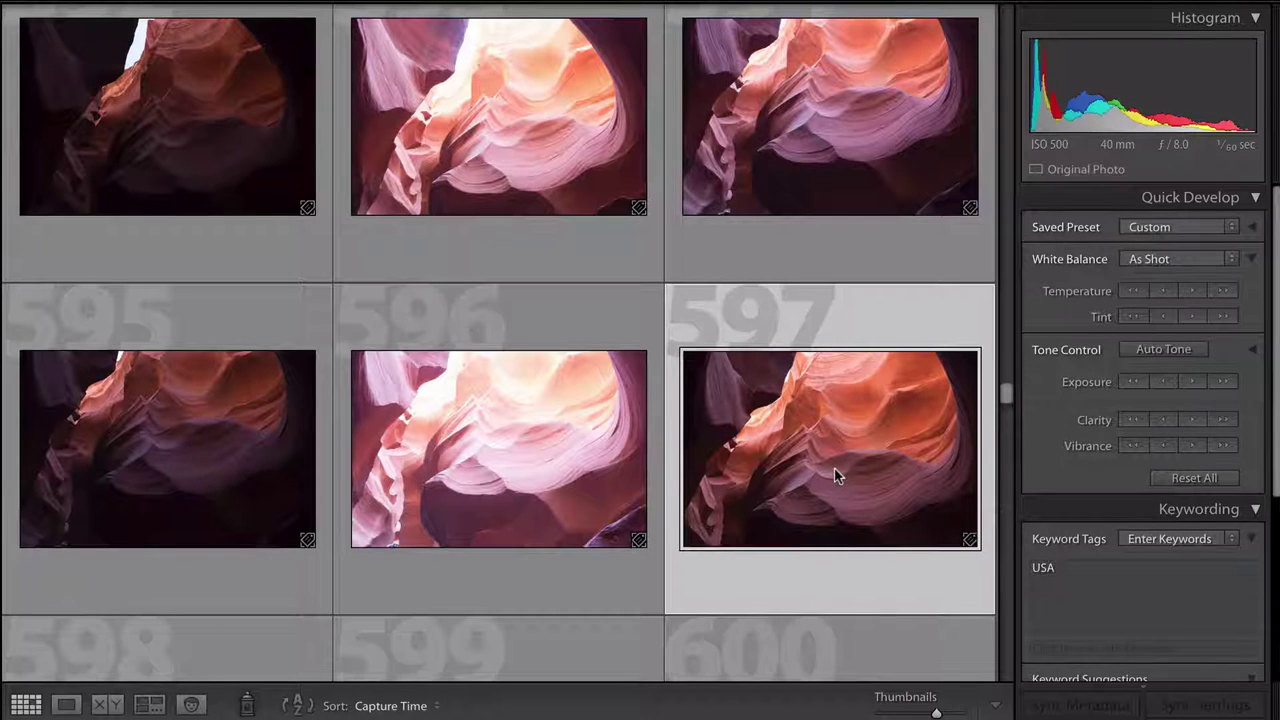
Examine the bracketed canyon exposures around photo 597 in the library grid
mouse_move(830, 420)
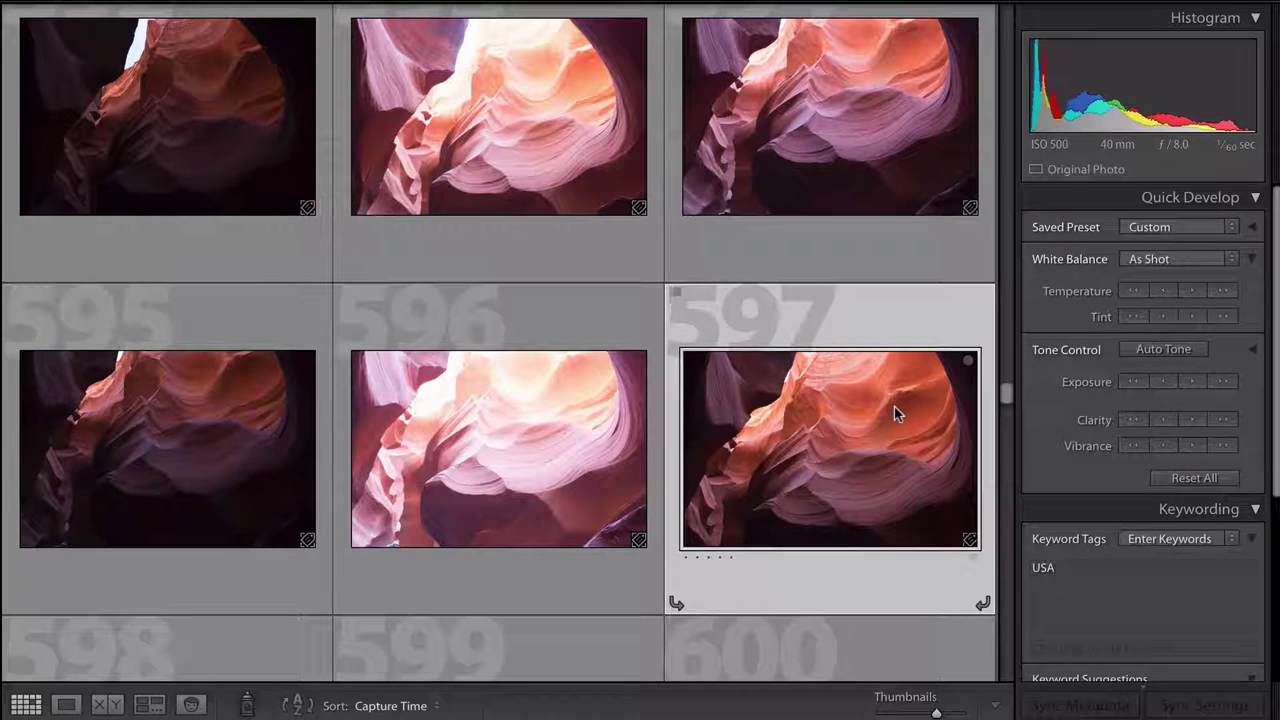
scroll(894, 408, up, 1)
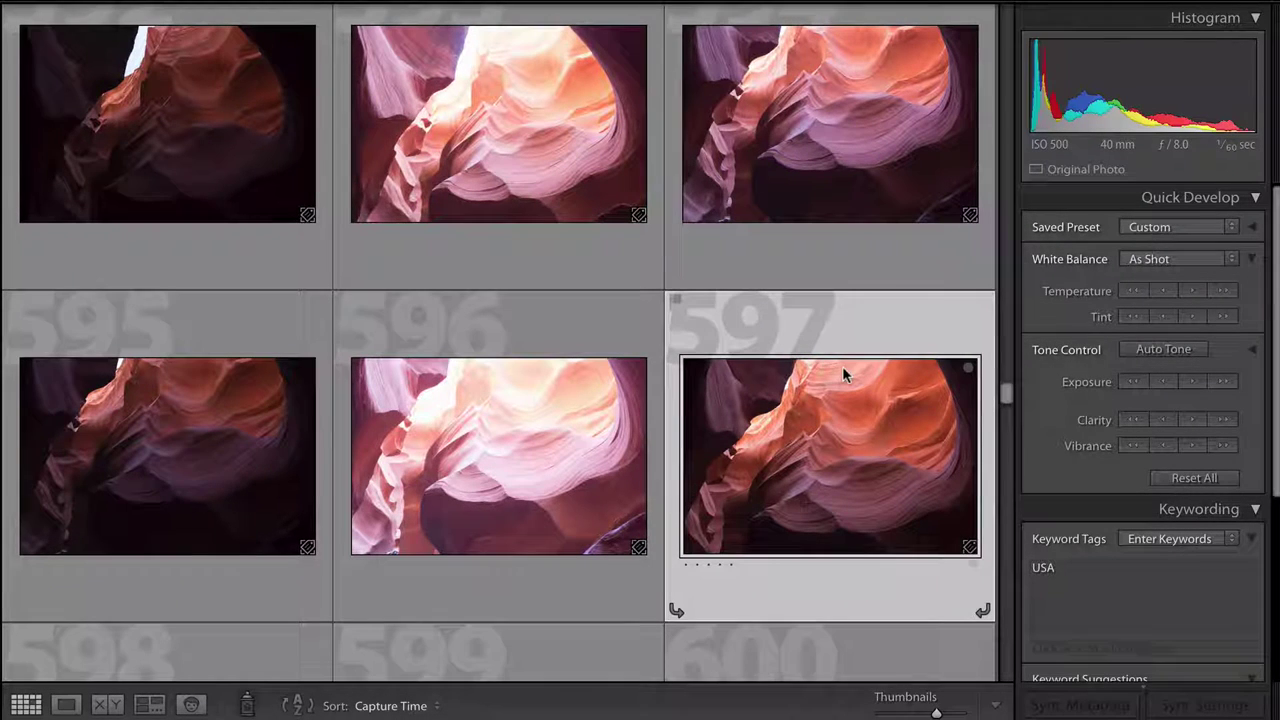
scroll(842, 372, up, 1)
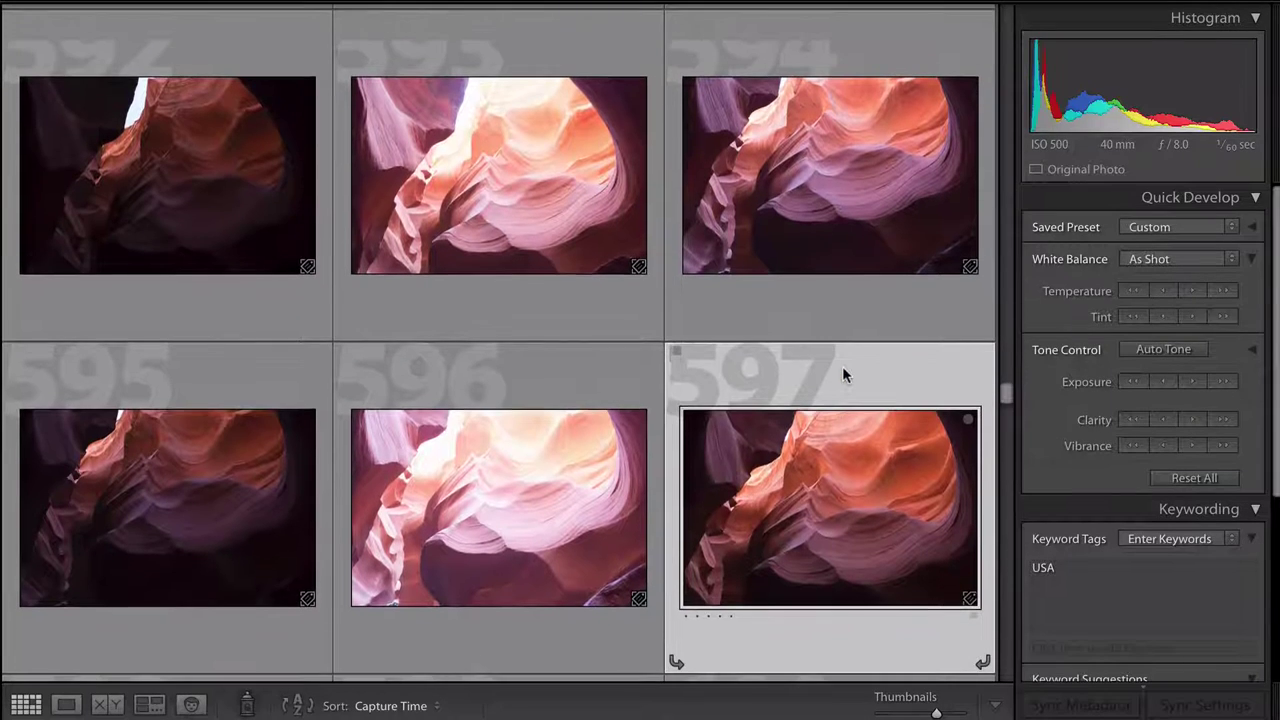
scroll(842, 372, up, 2)
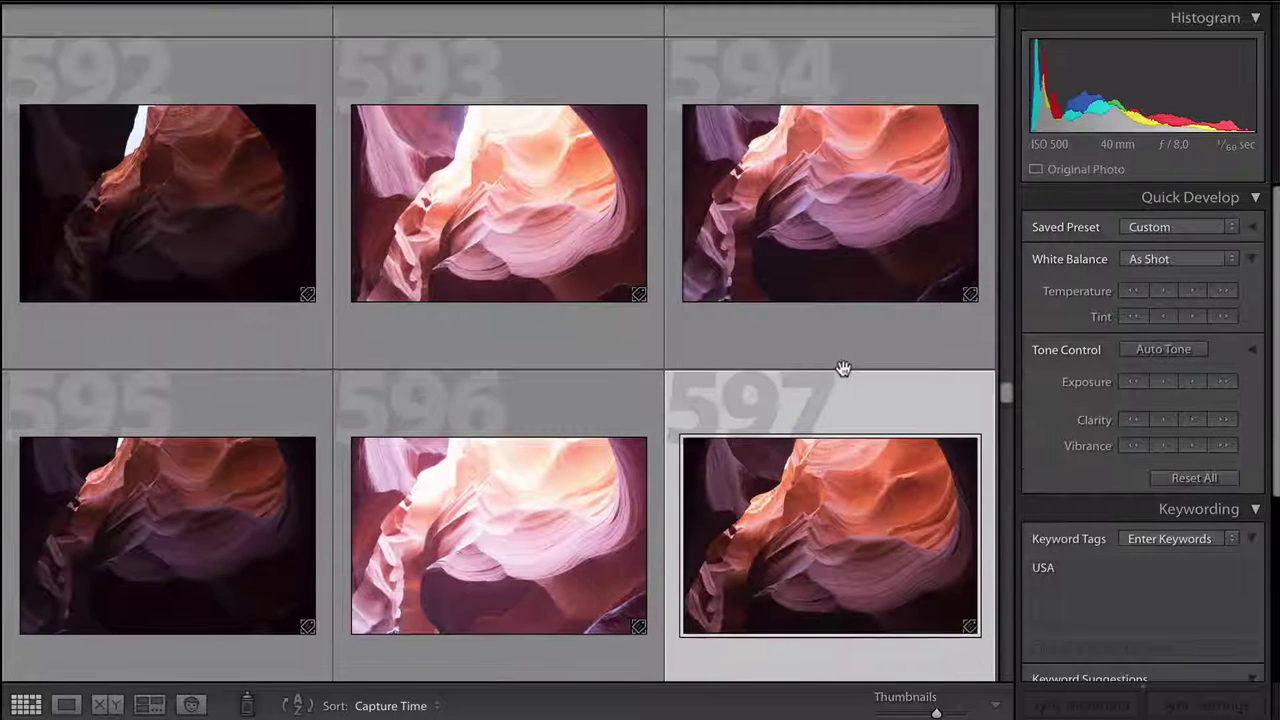
scroll(842, 372, down, 1)
scroll(842, 372, up, 6)
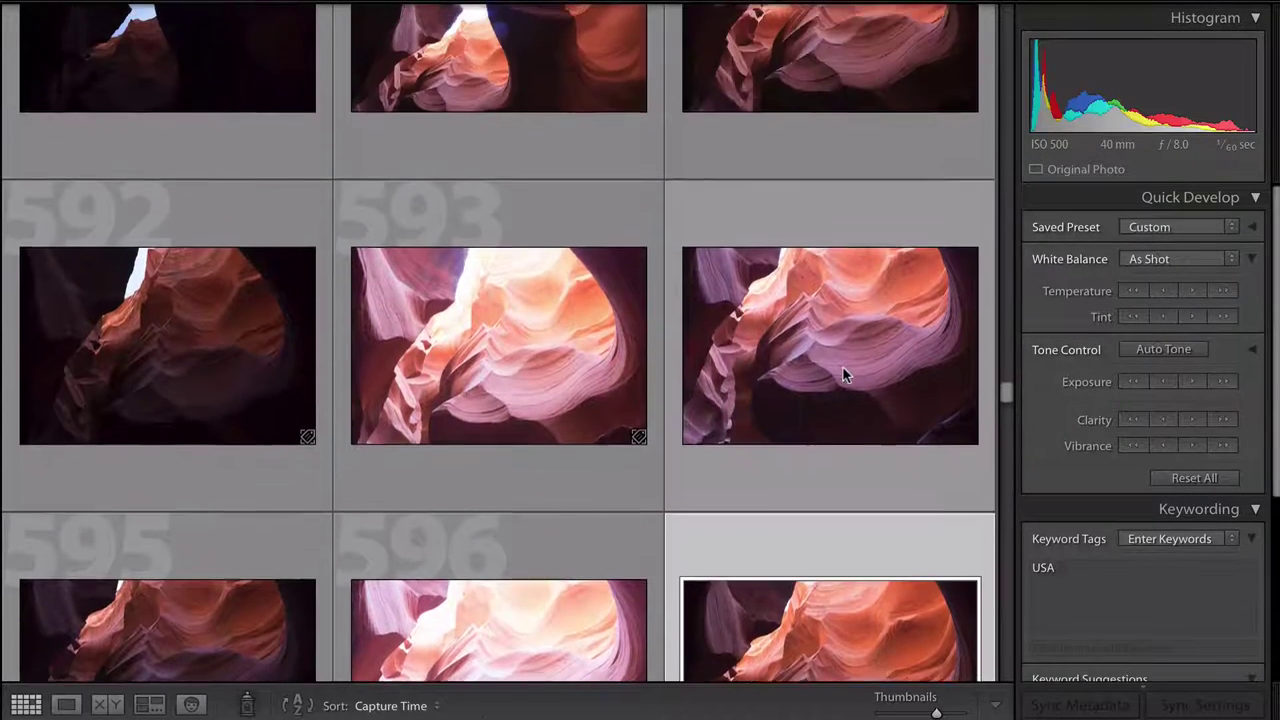
scroll(842, 372, down, 5)
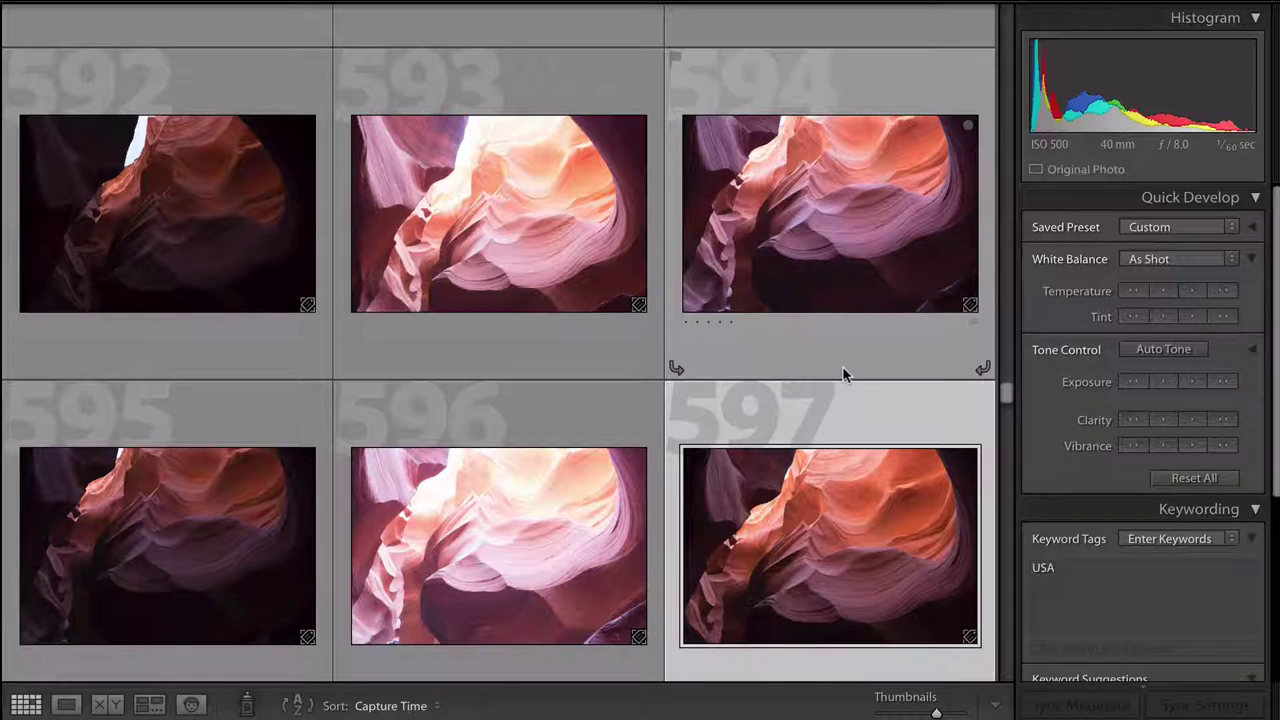
scroll(842, 366, down, 1)
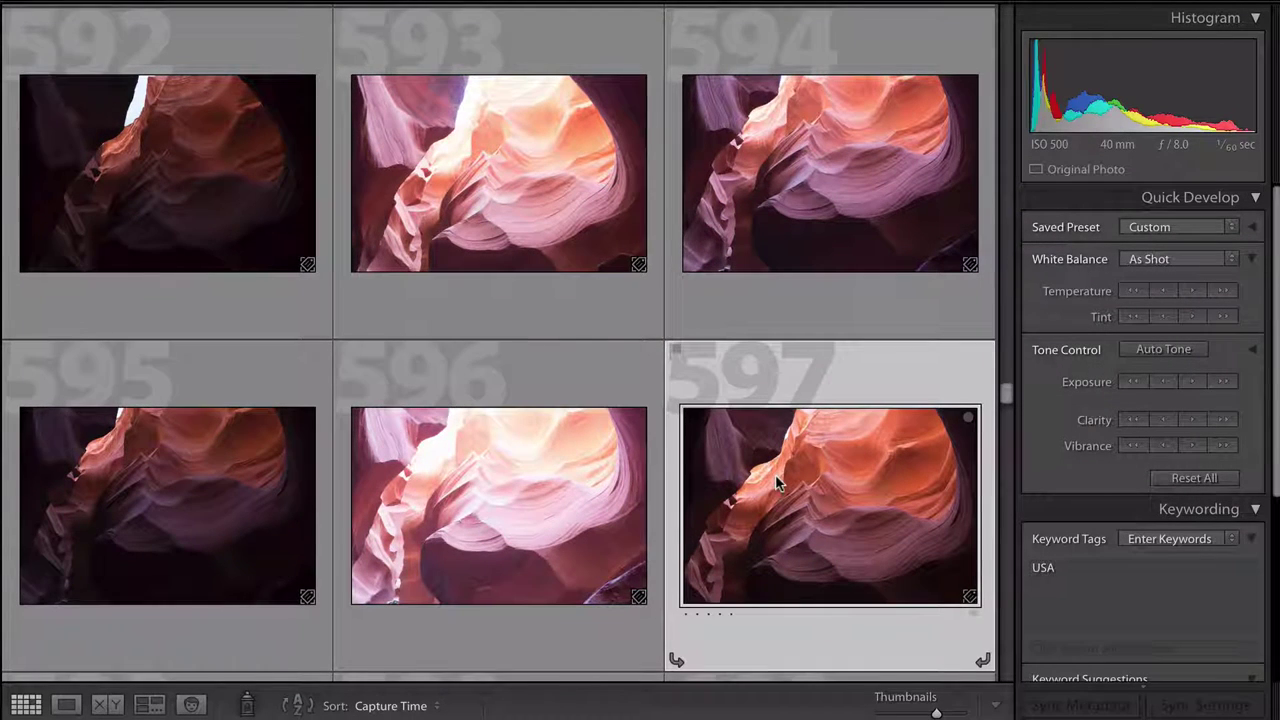
scroll(778, 483, down, 2)
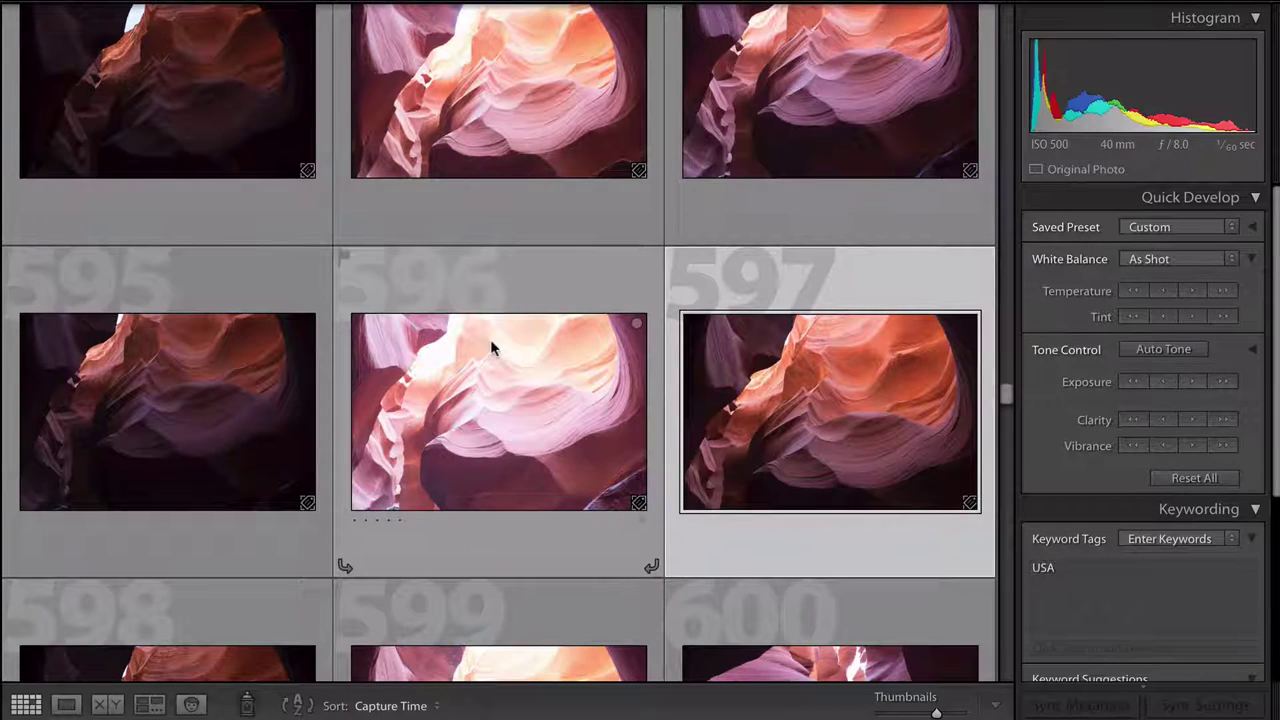
scroll(490, 339, down, 6)
scroll(827, 440, down, 2)
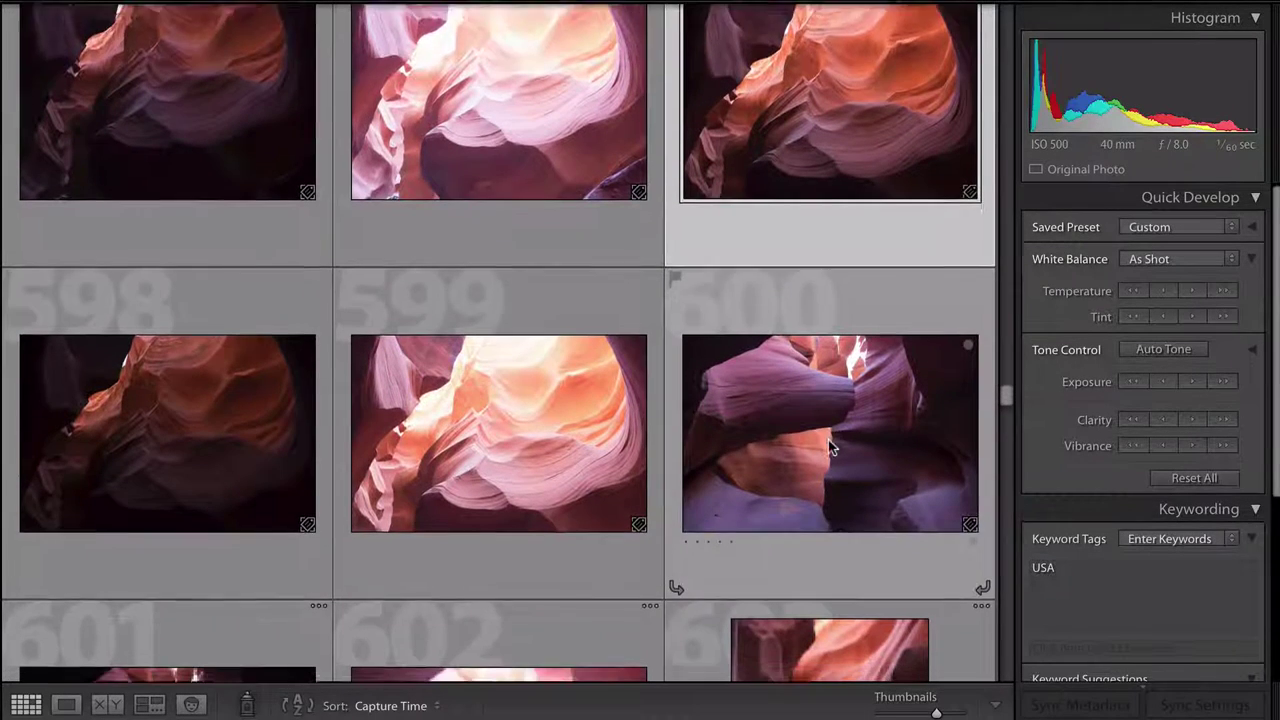
scroll(530, 433, down, 4)
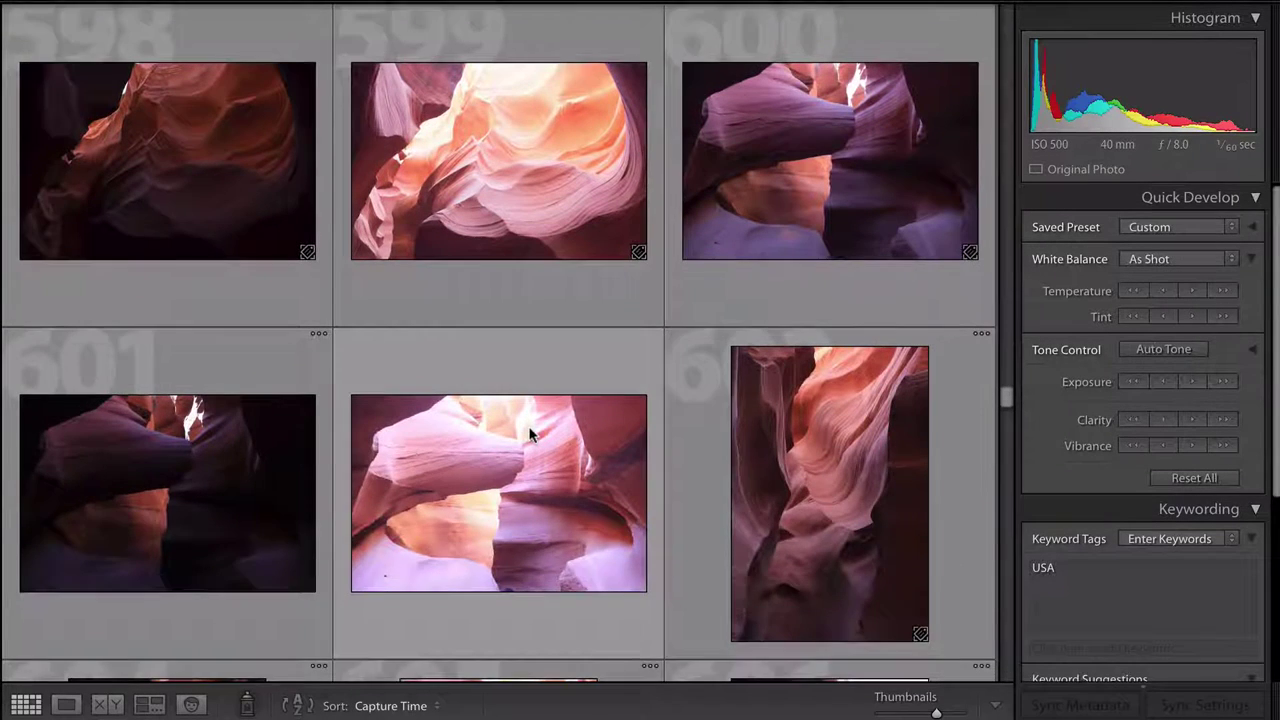
scroll(530, 433, up, 7)
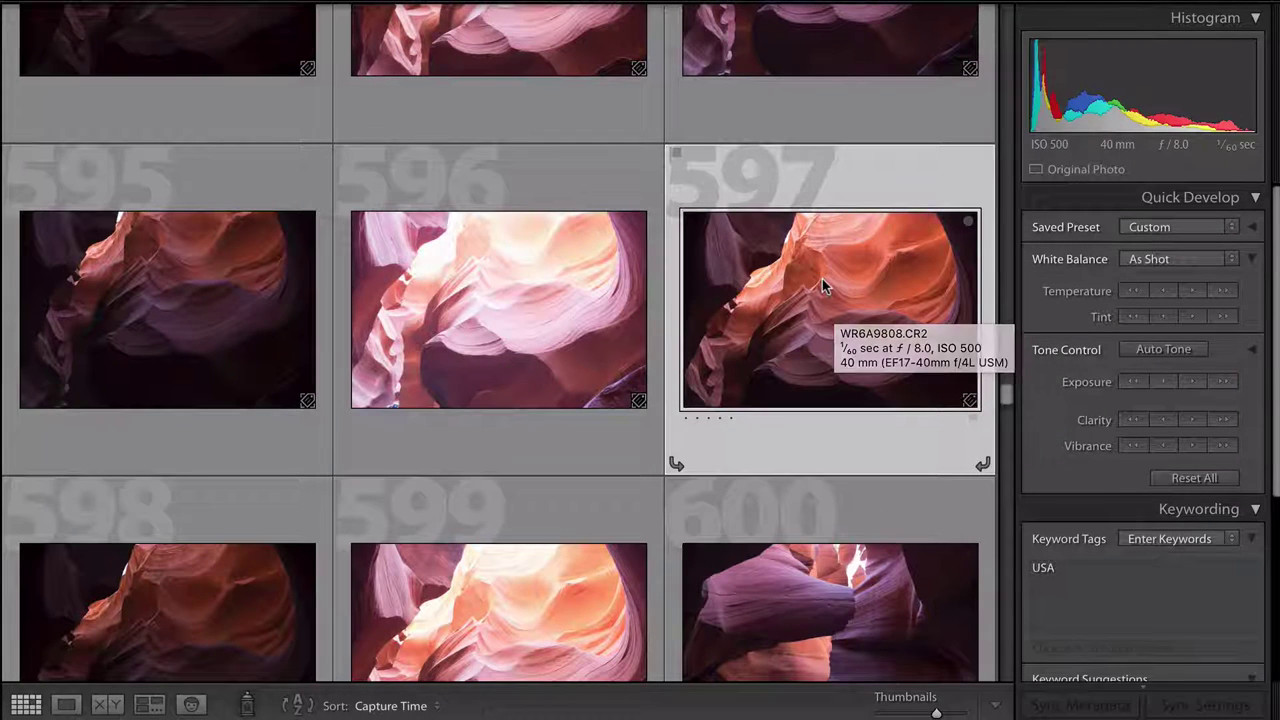
Open photo WR6A9808.CR2 in the Develop module with the 3C LR Workflow presets and Basic adjustments displayed
double_click(822, 285)
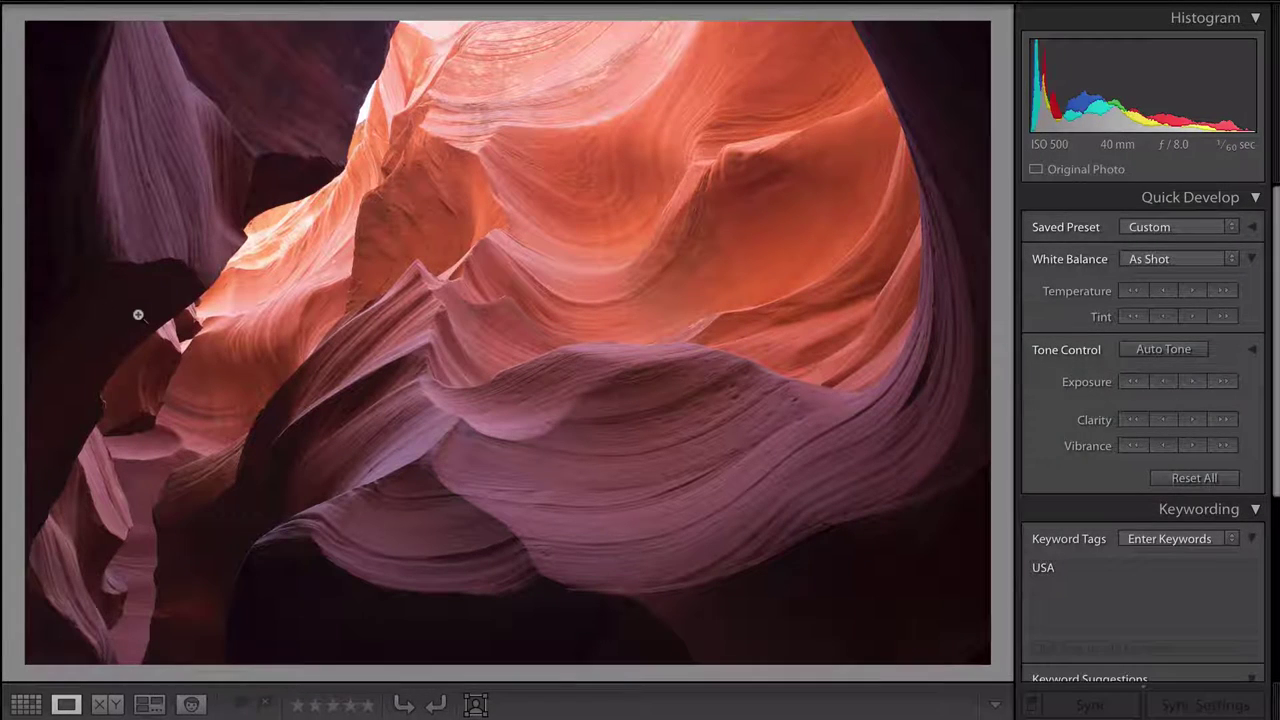
key(d)
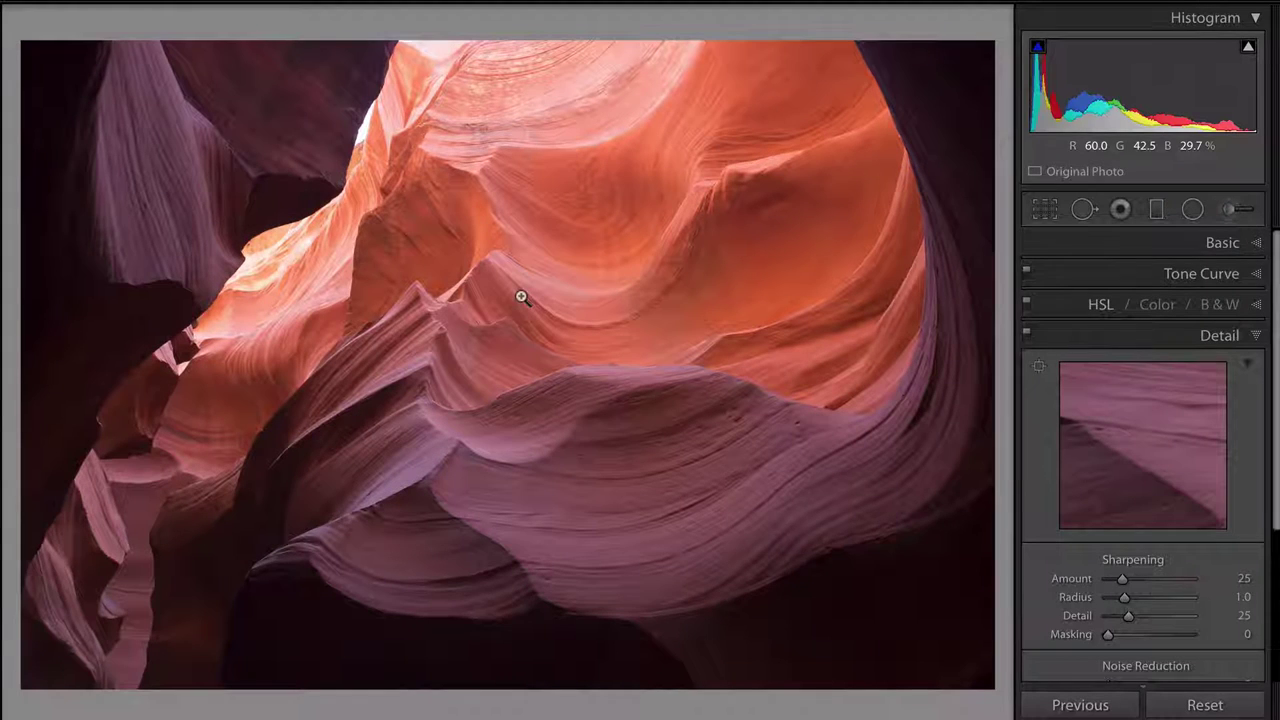
click(5, 365)
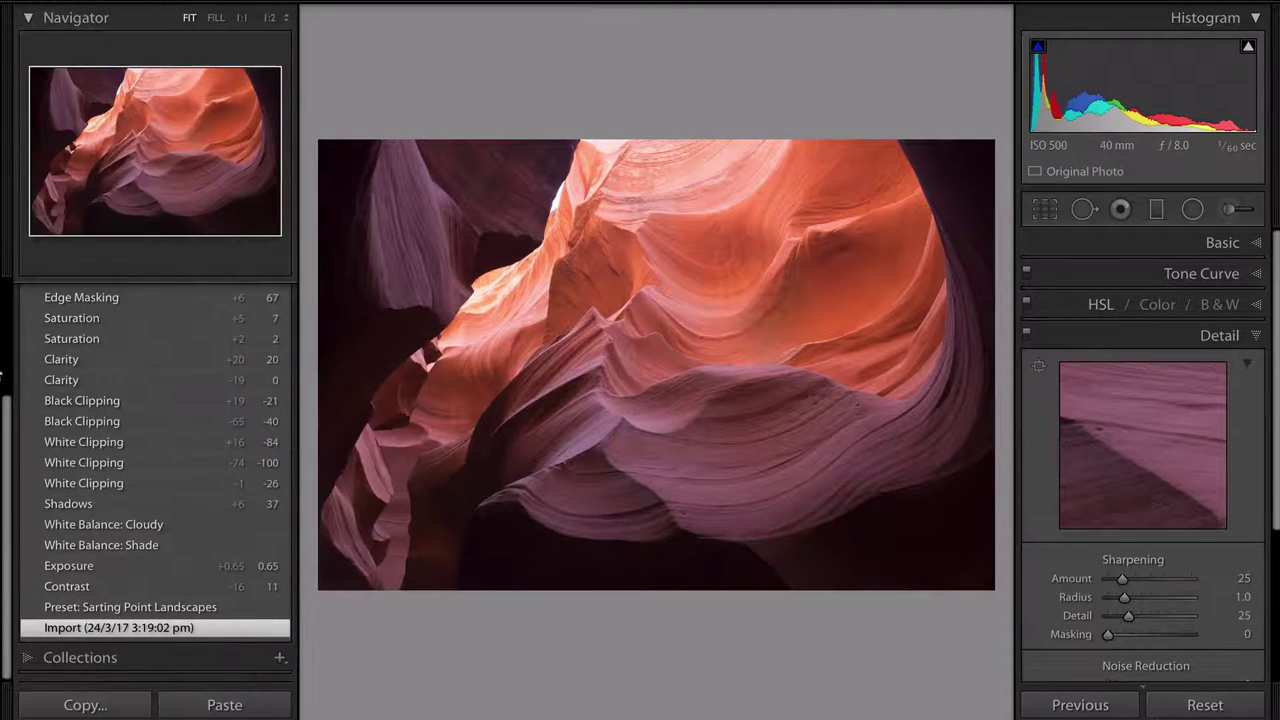
scroll(186, 546, up, 5)
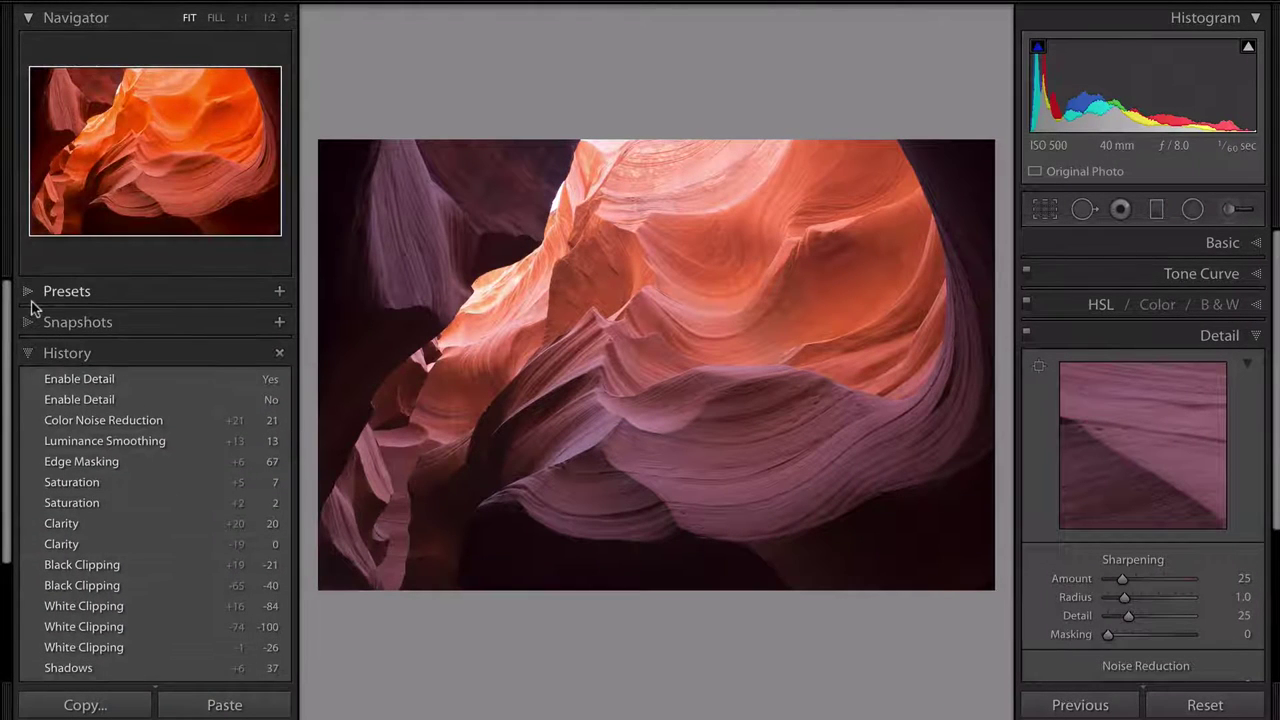
click(28, 292)
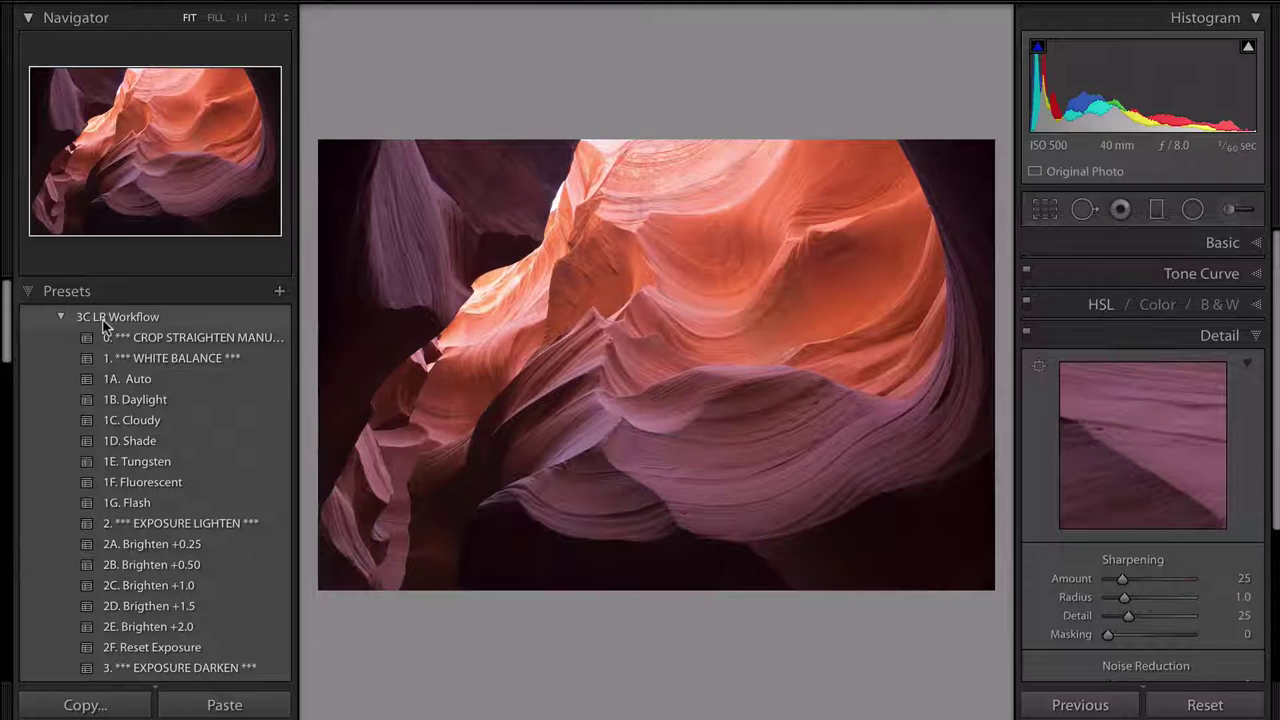
click(1262, 244)
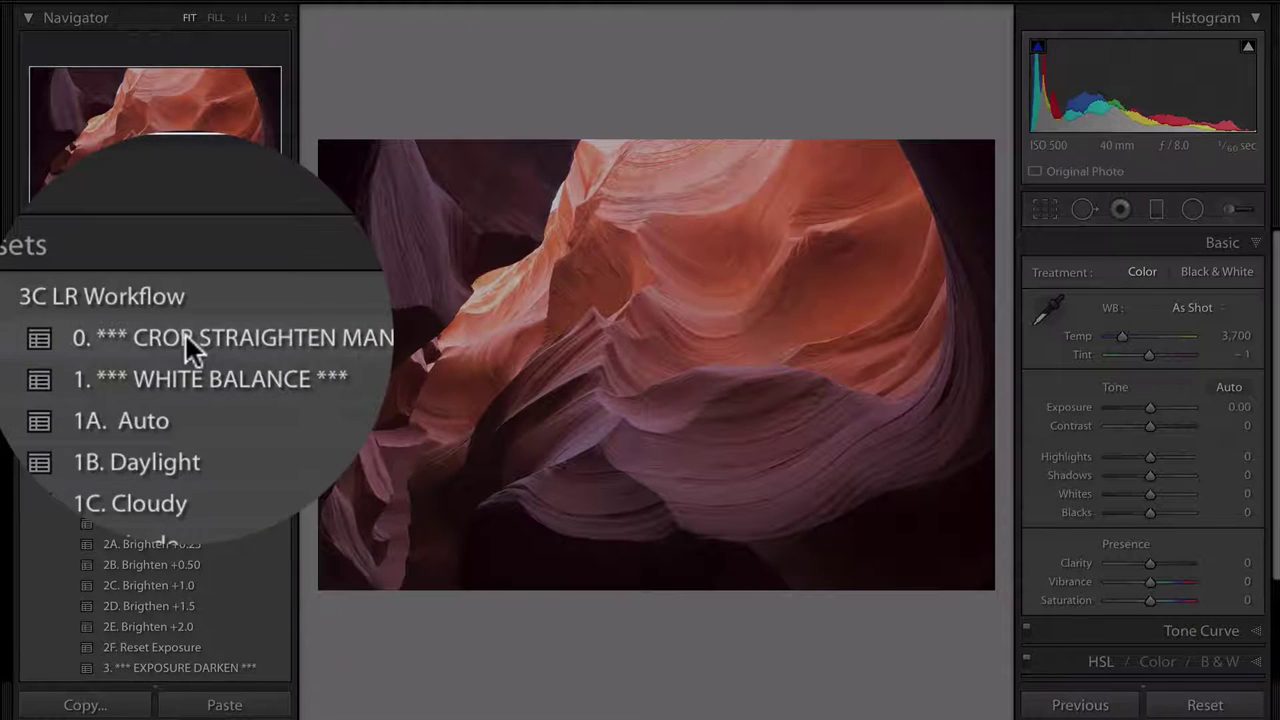
Select the crop and straighten heading and review the 3C LR Workflow preset list through the saturation presets
click(184, 338)
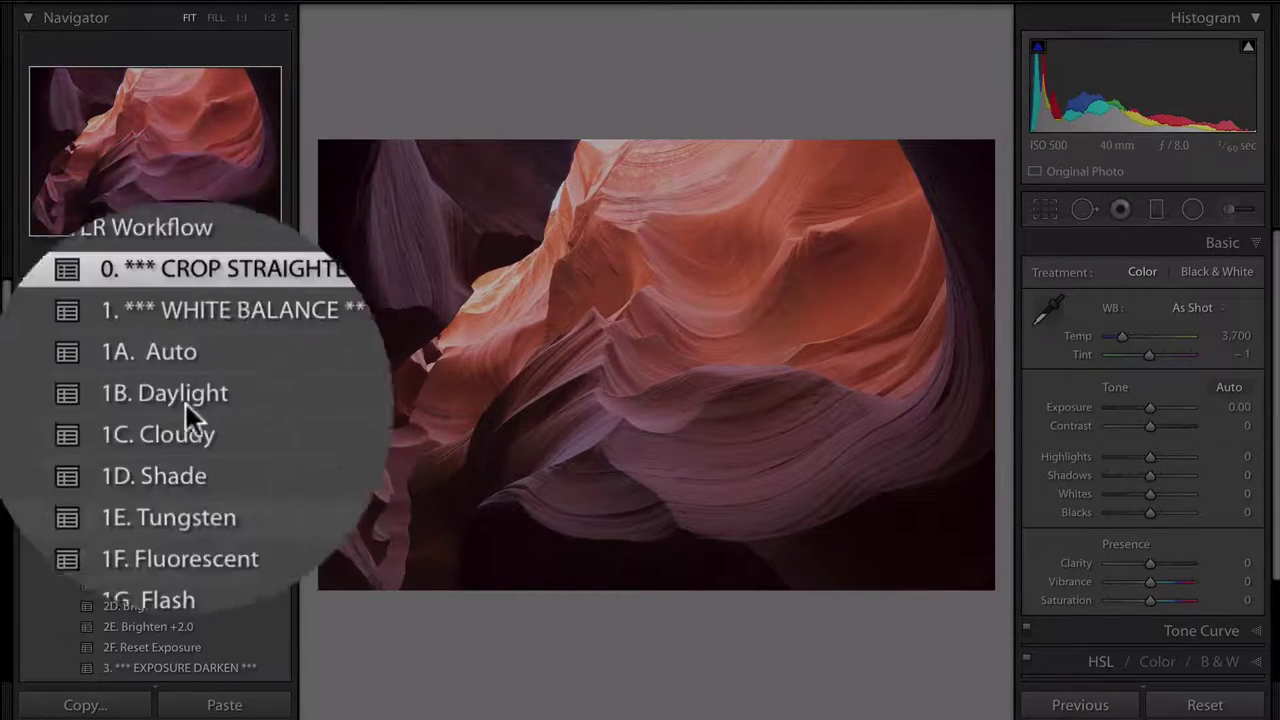
scroll(184, 438, down, 20)
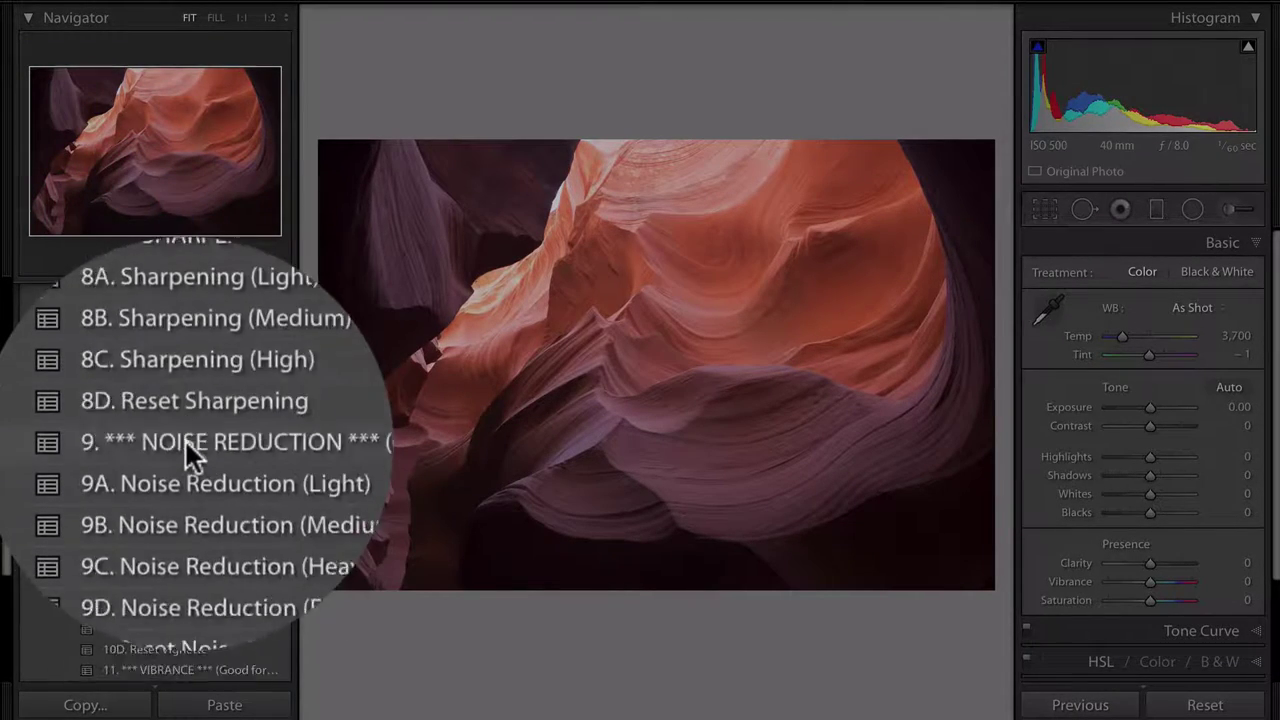
scroll(184, 438, down, 5)
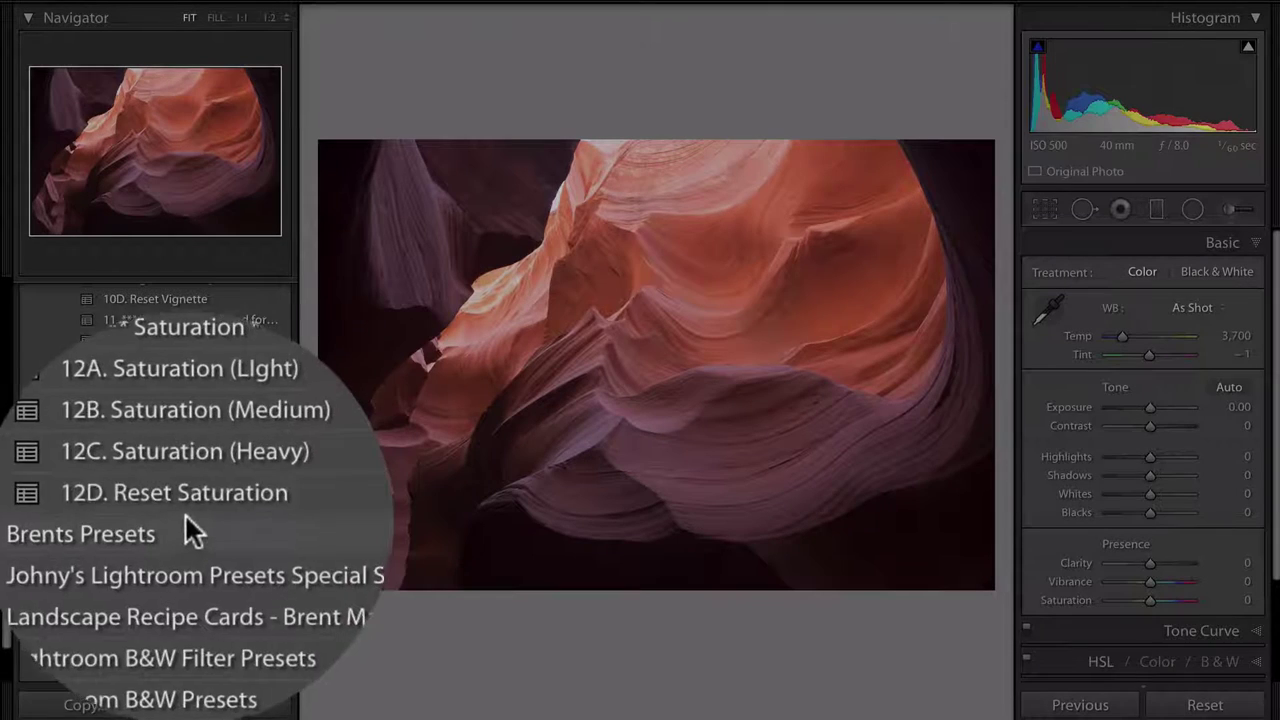
scroll(184, 501, up, 20)
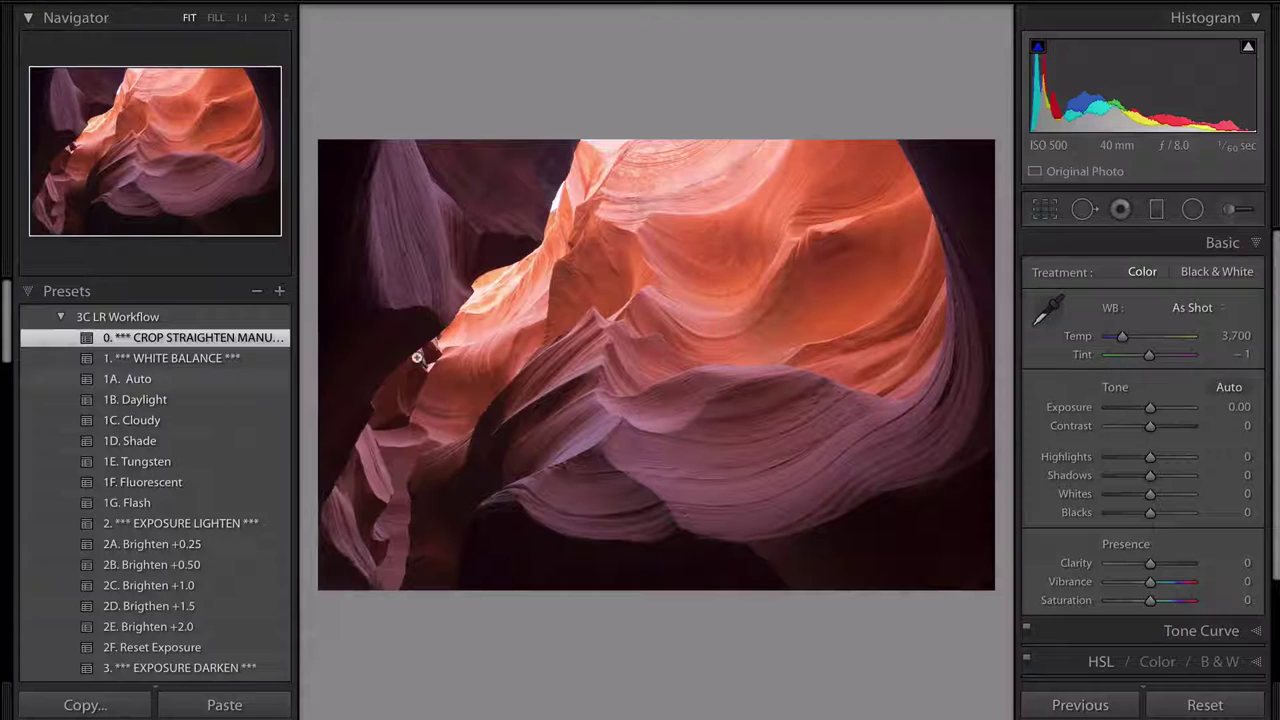
Crop the photo slightly tighter at its original aspect ratio and reposition it within the crop frame
click(1047, 214)
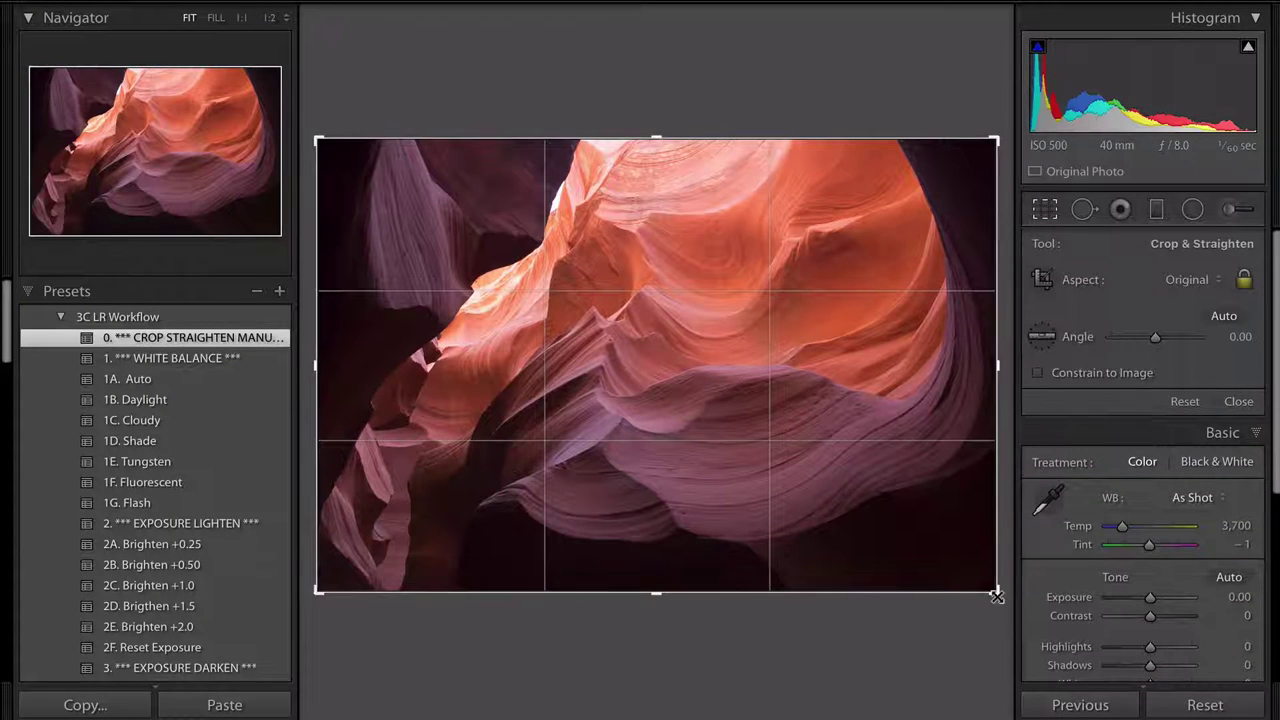
mouse_move(996, 596)
mouse_down()
mouse_move(991, 586)
mouse_move(1003, 588)
mouse_up()
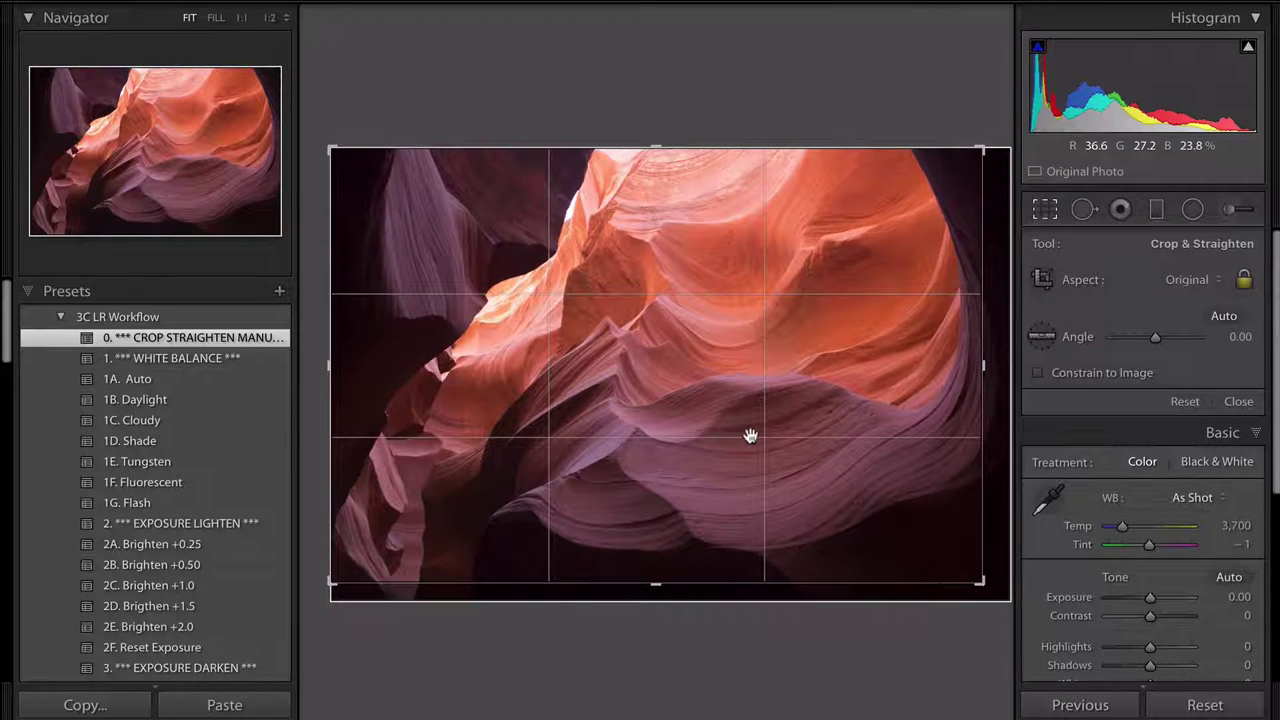
drag(751, 434, 745, 437)
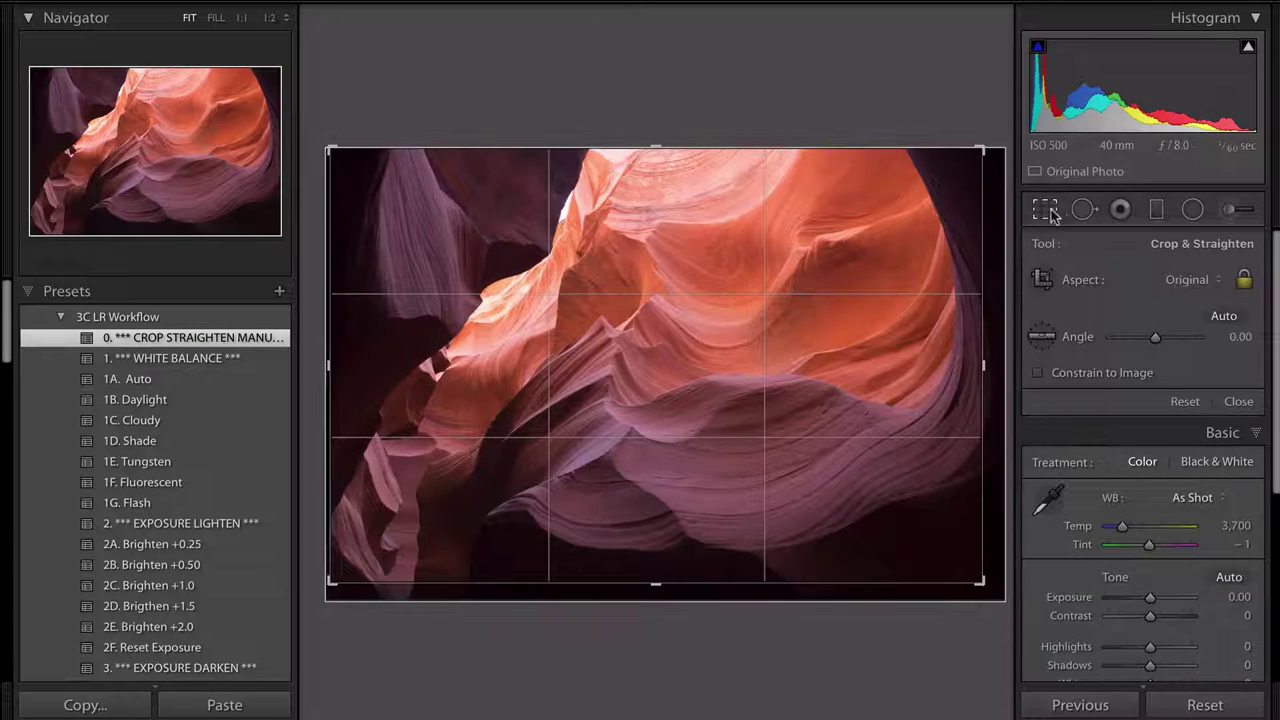
click(1050, 207)
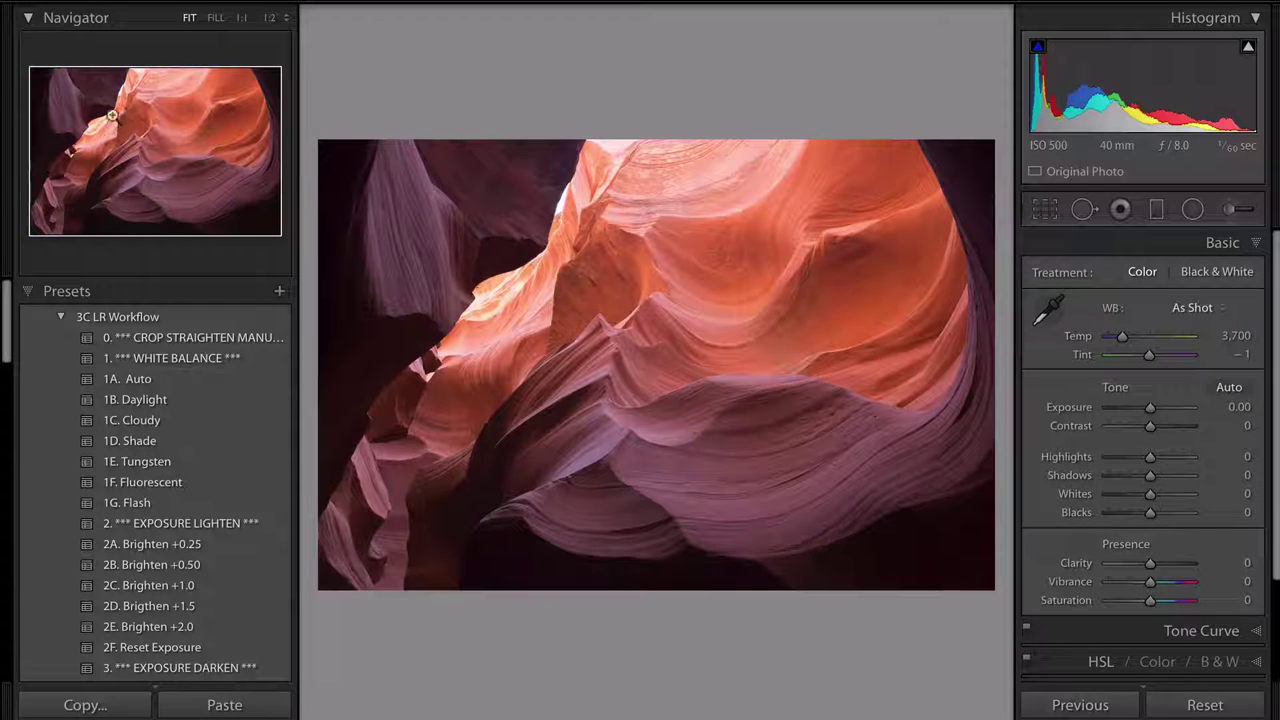
Apply the 1C. Cloudy white balance preset and select the exposure lighten section heading
click(147, 420)
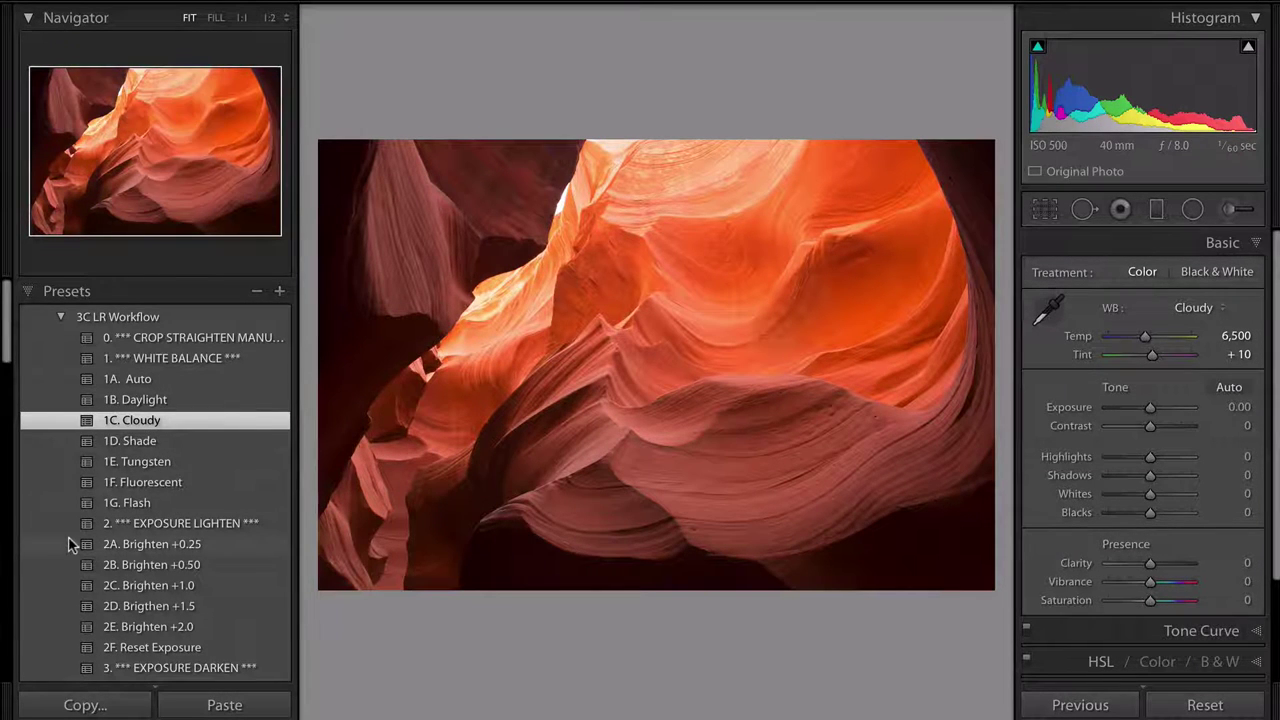
scroll(72, 544, down, 1)
scroll(72, 544, down, 1)
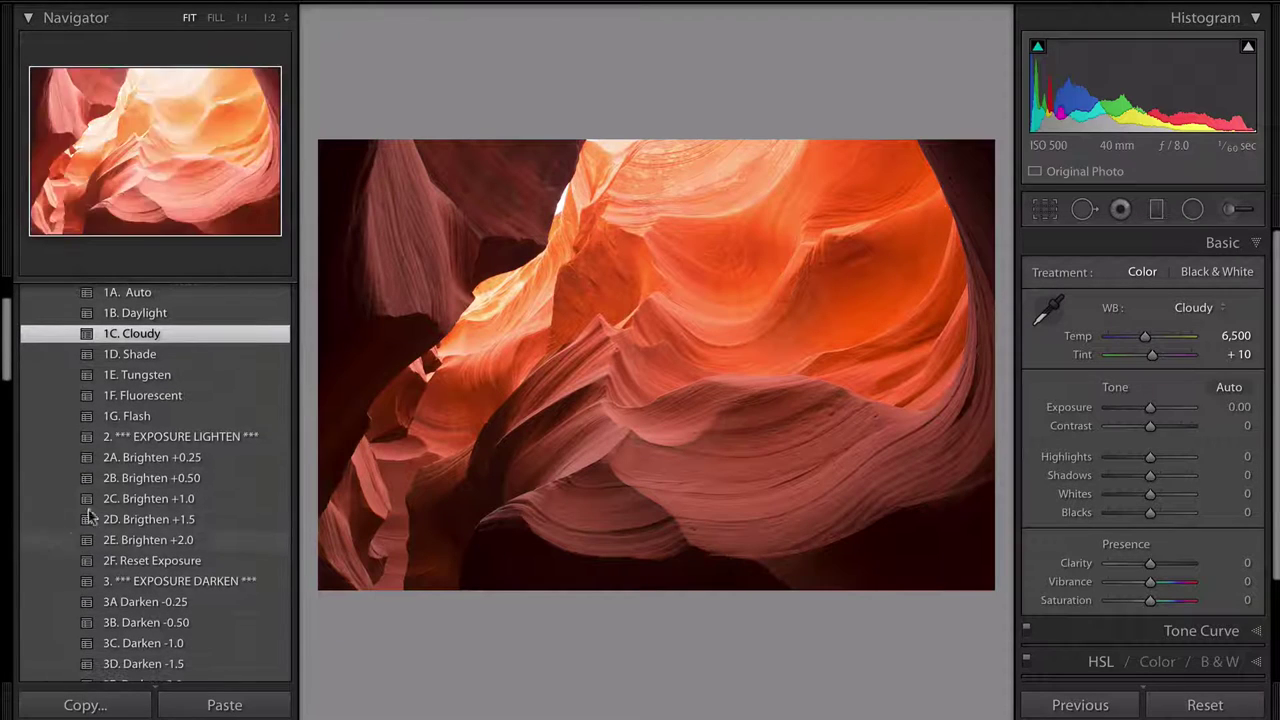
click(146, 438)
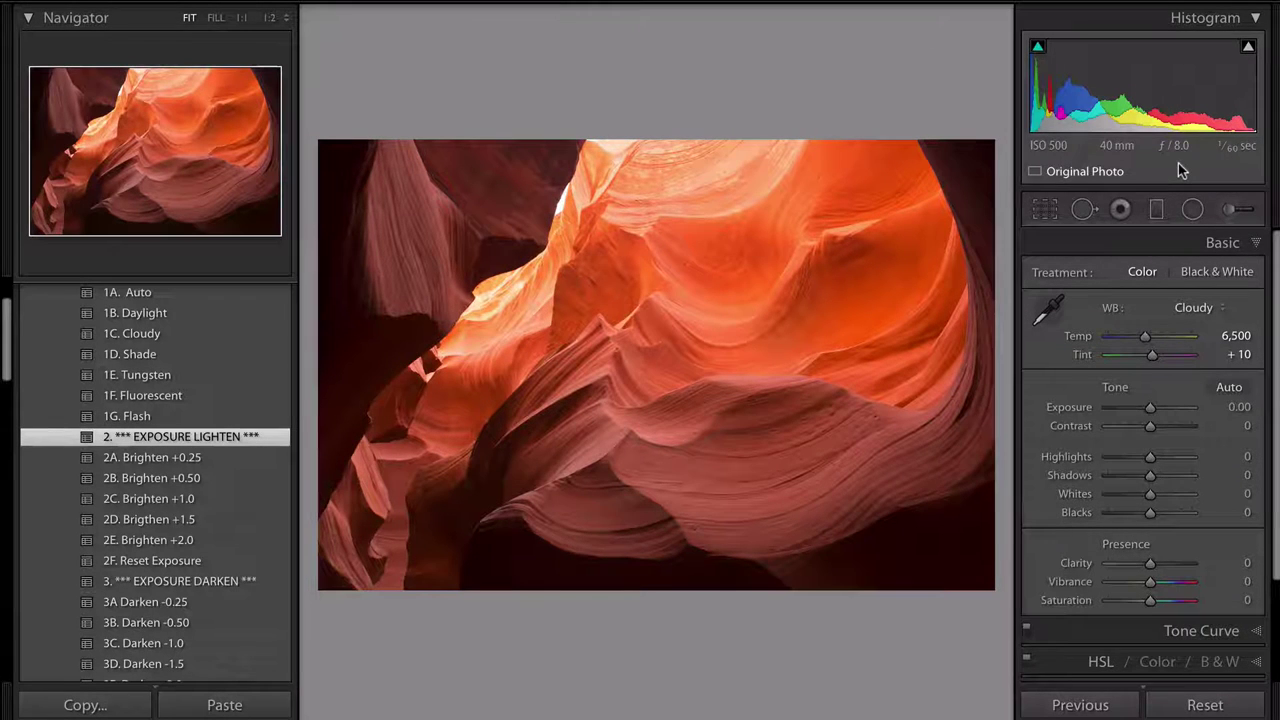
Apply the 2B. Brighten +0.50 preset, reset the exposure once for comparison, and reapply Brighten +0.50
click(166, 479)
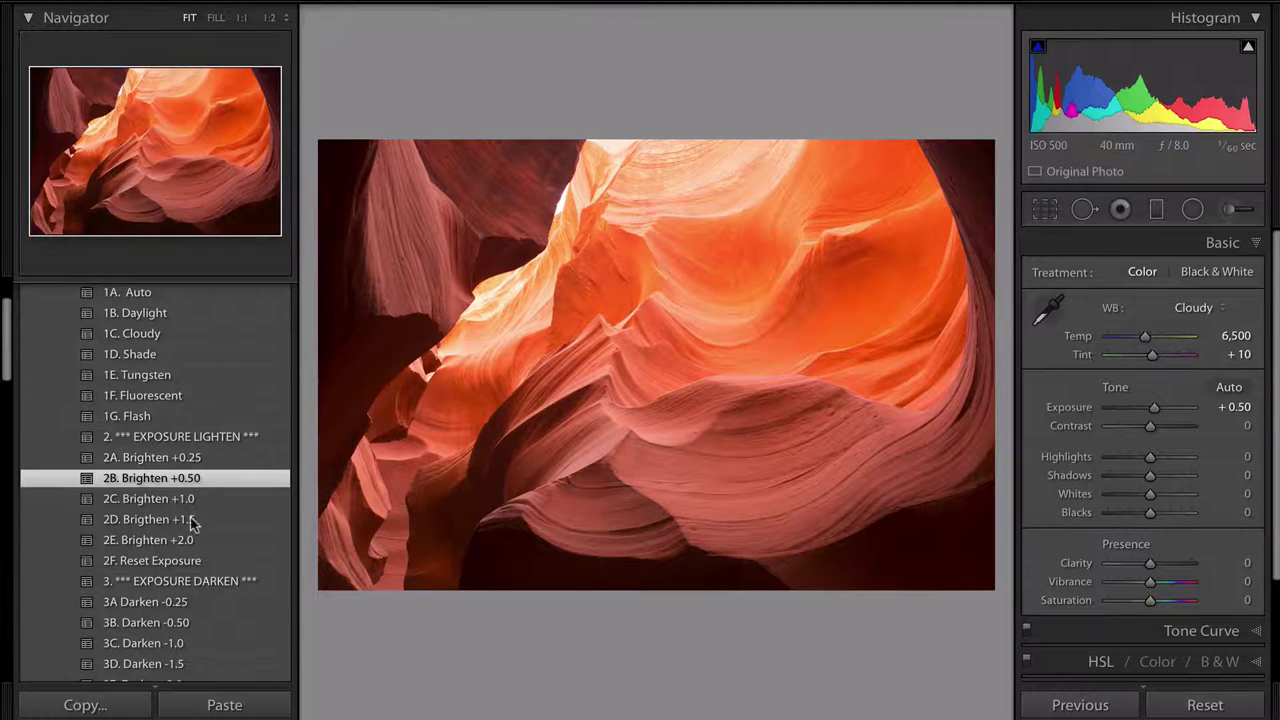
click(197, 562)
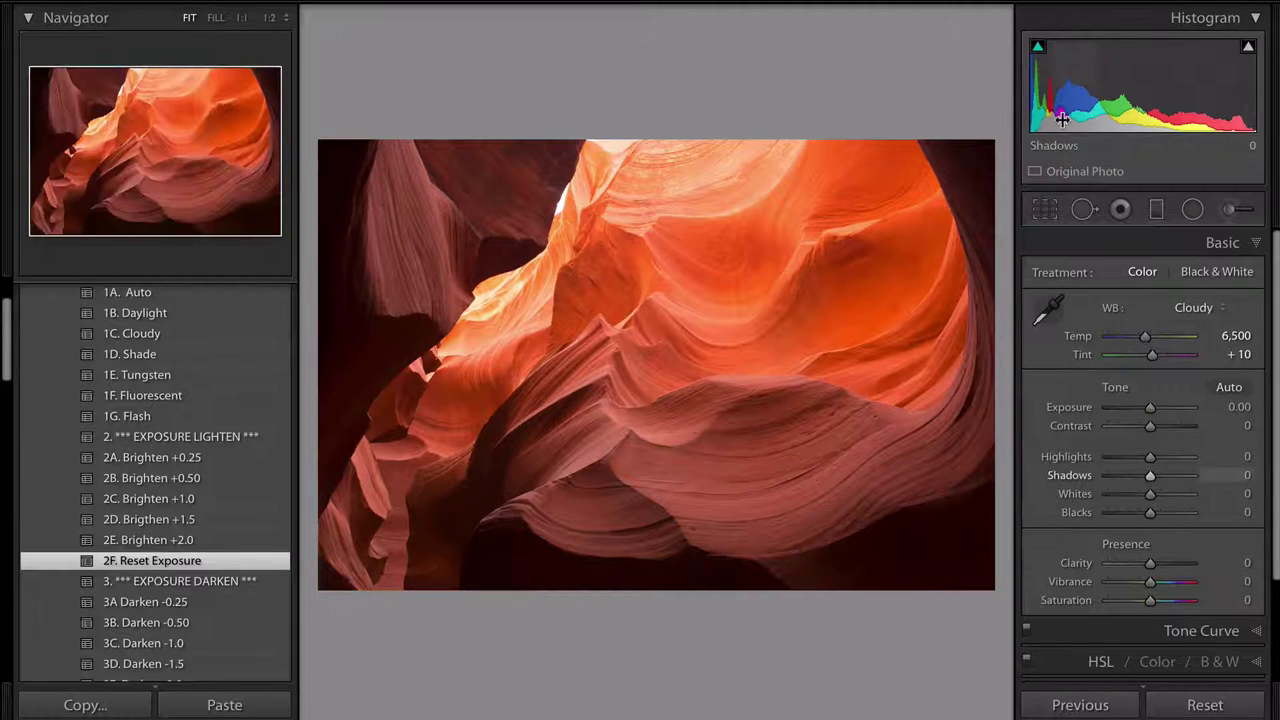
click(200, 480)
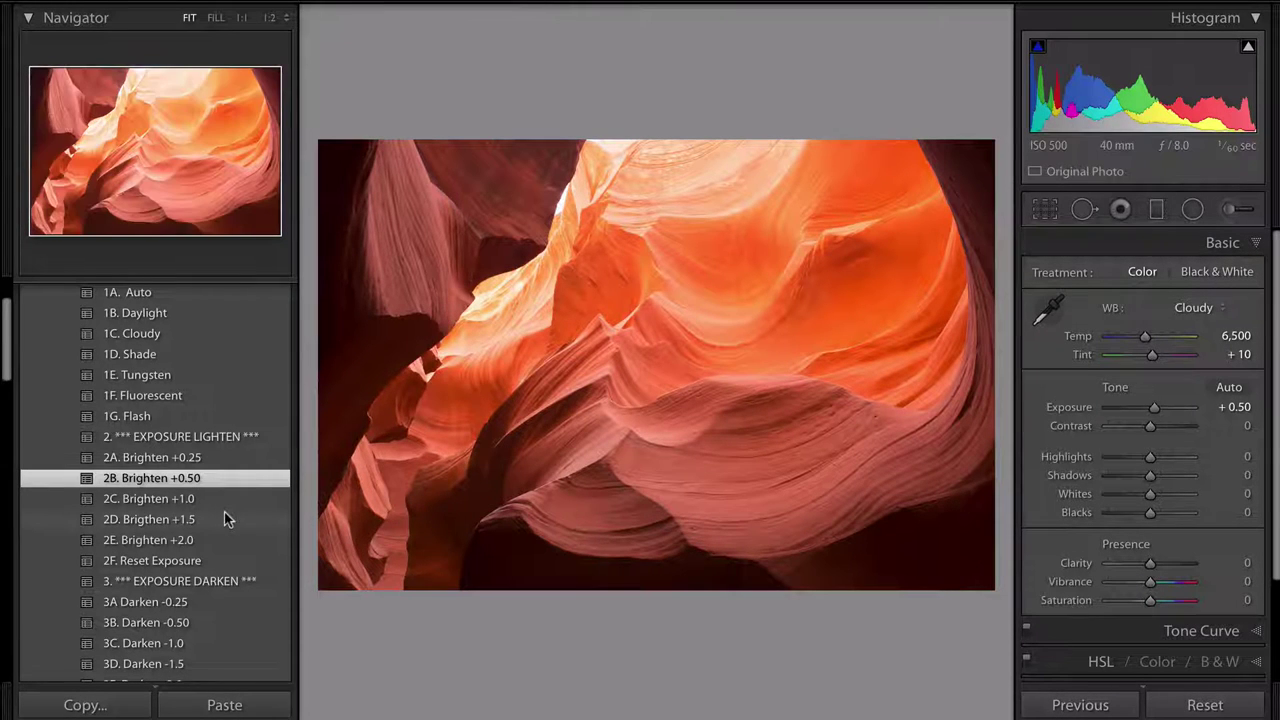
scroll(223, 517, down, 3)
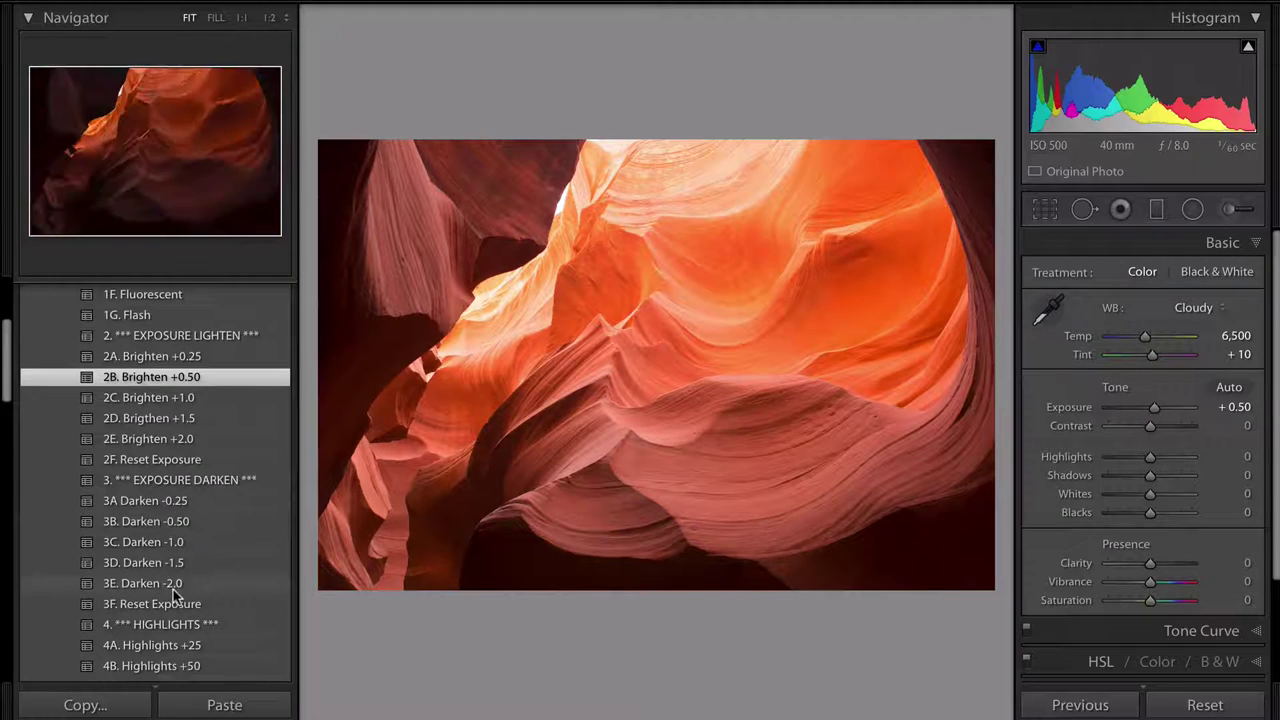
Apply the 4G Highlights -75 preset to the canyon photo
scroll(176, 592, down, 3)
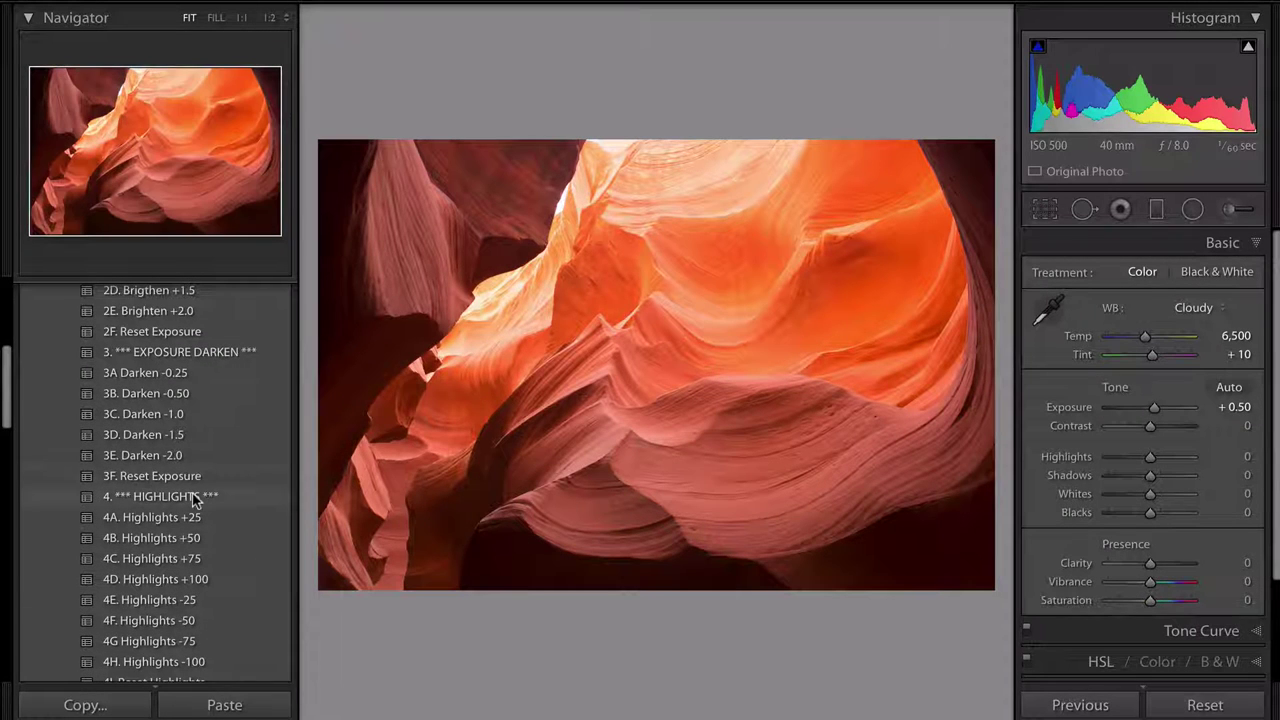
scroll(195, 500, down, 2)
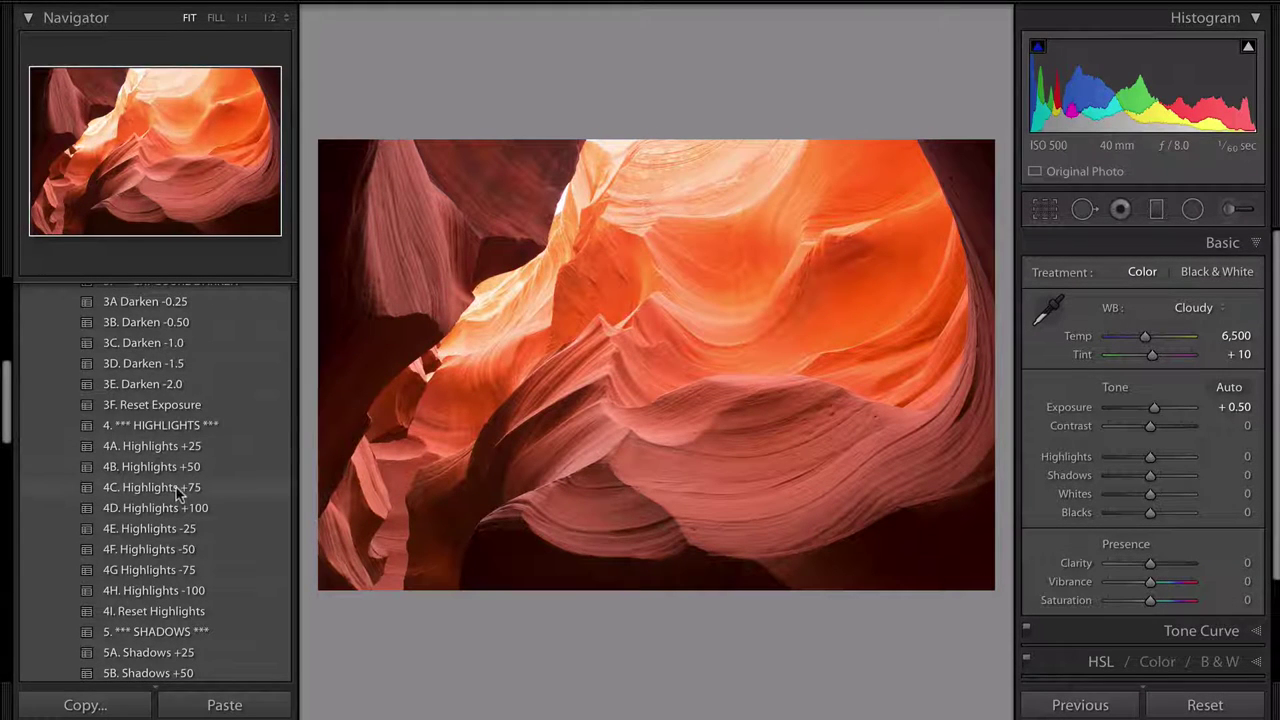
click(182, 569)
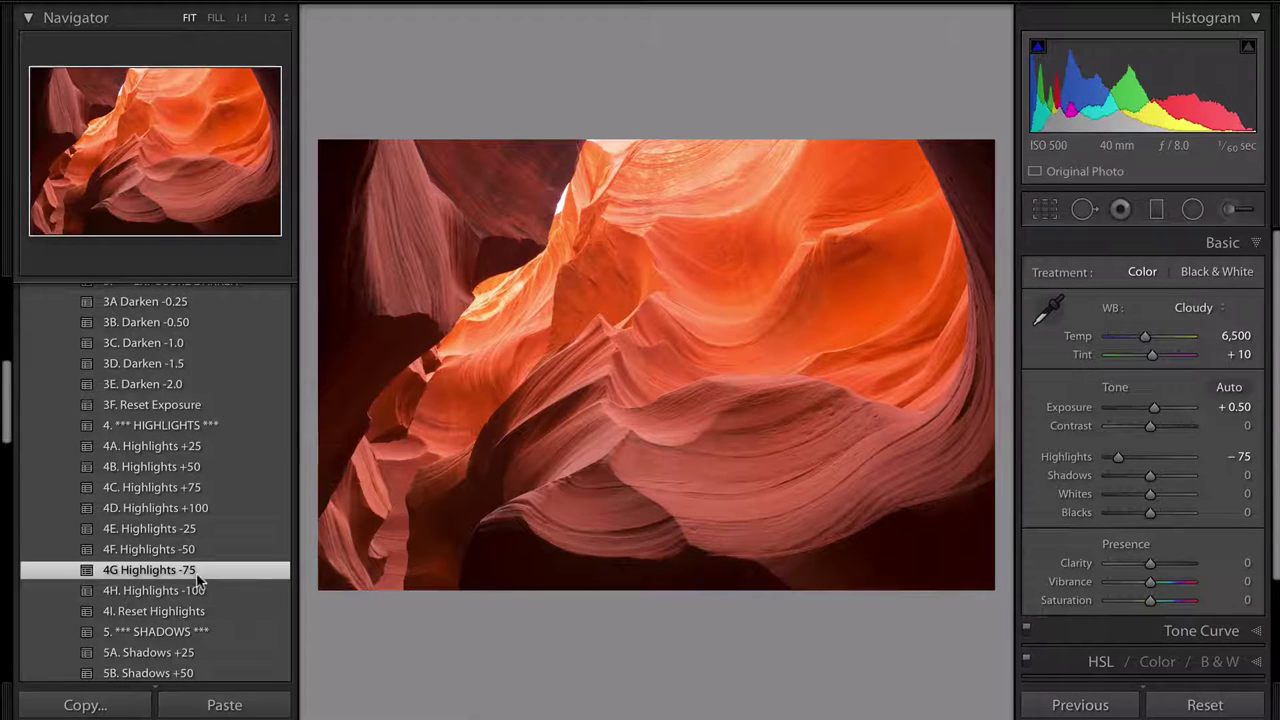
Apply the 5C. Shadows +75 preset to open up the dark areas of the photo
scroll(200, 580, down, 1)
scroll(200, 580, down, 4)
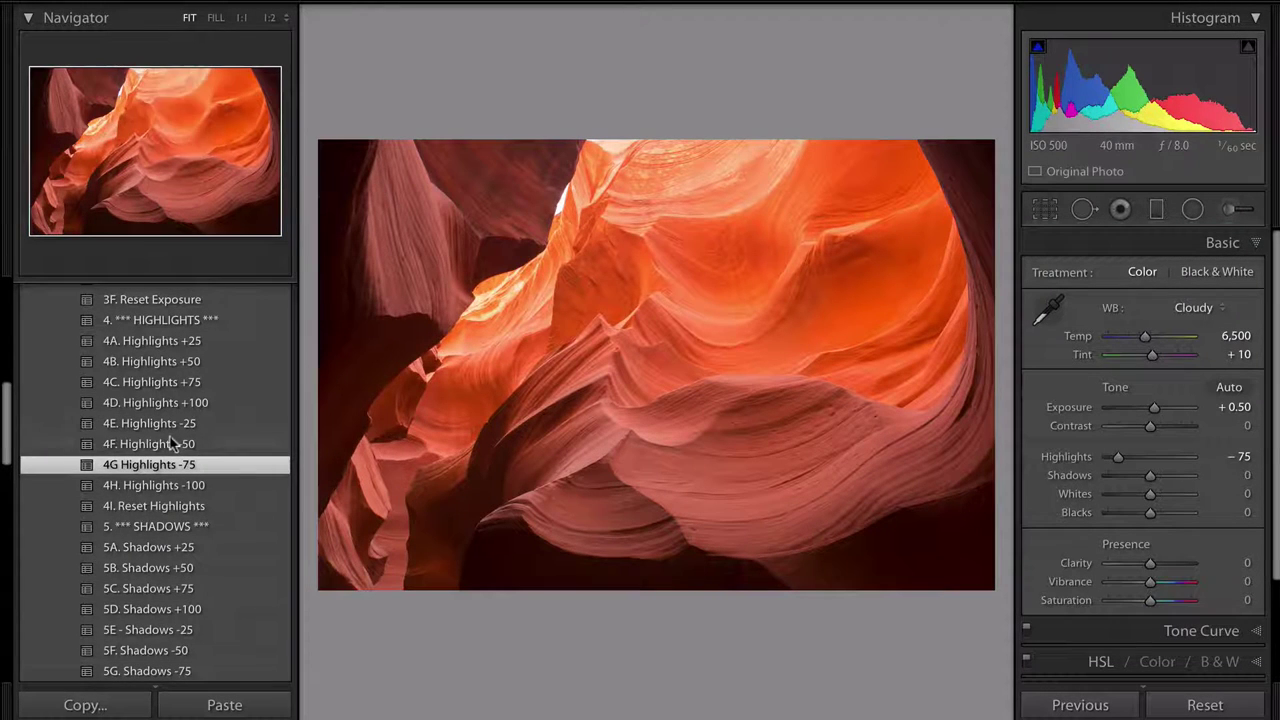
scroll(185, 475, down, 3)
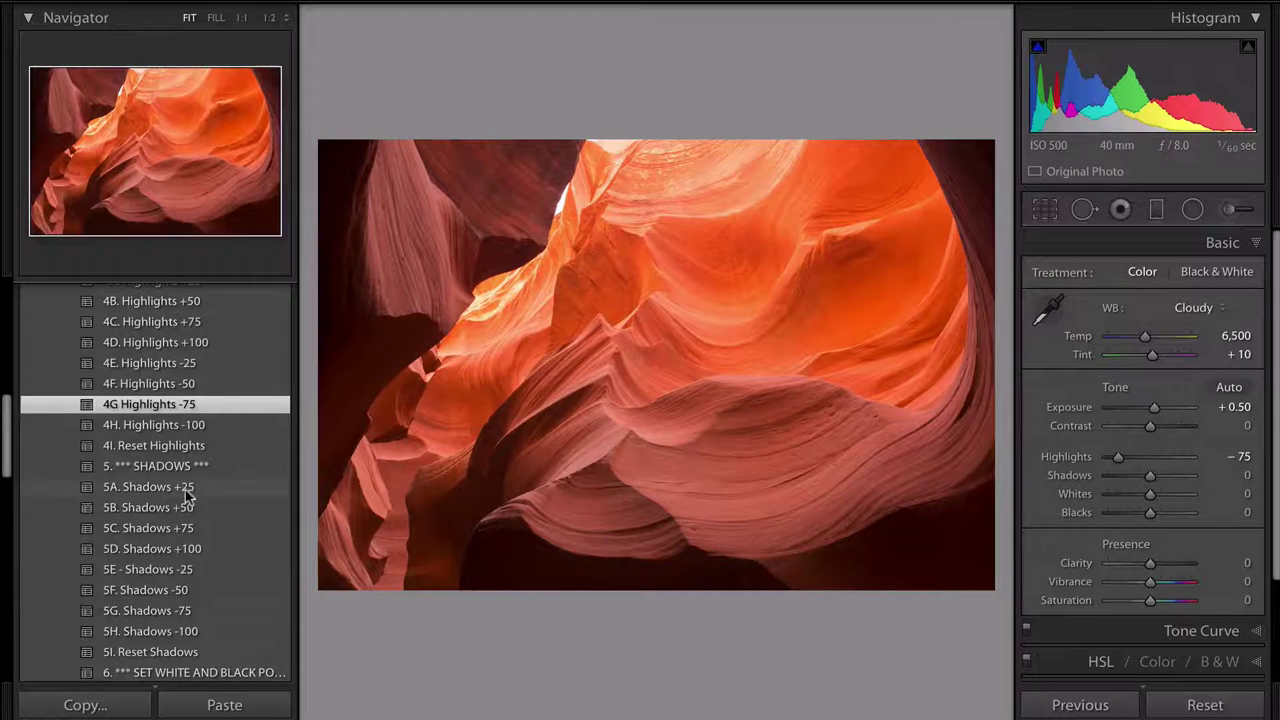
click(186, 531)
Select the white and black point heading, auto-set the Whites level and raise it to -41
scroll(186, 531, down, 5)
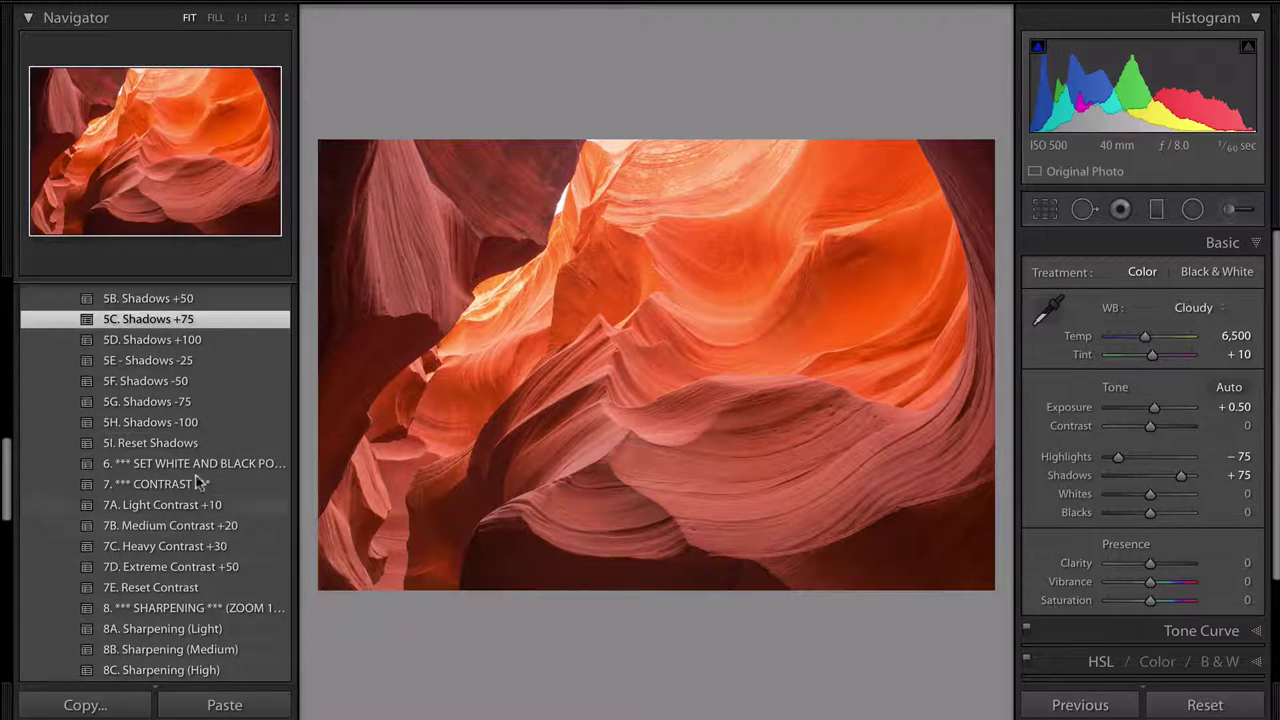
click(204, 463)
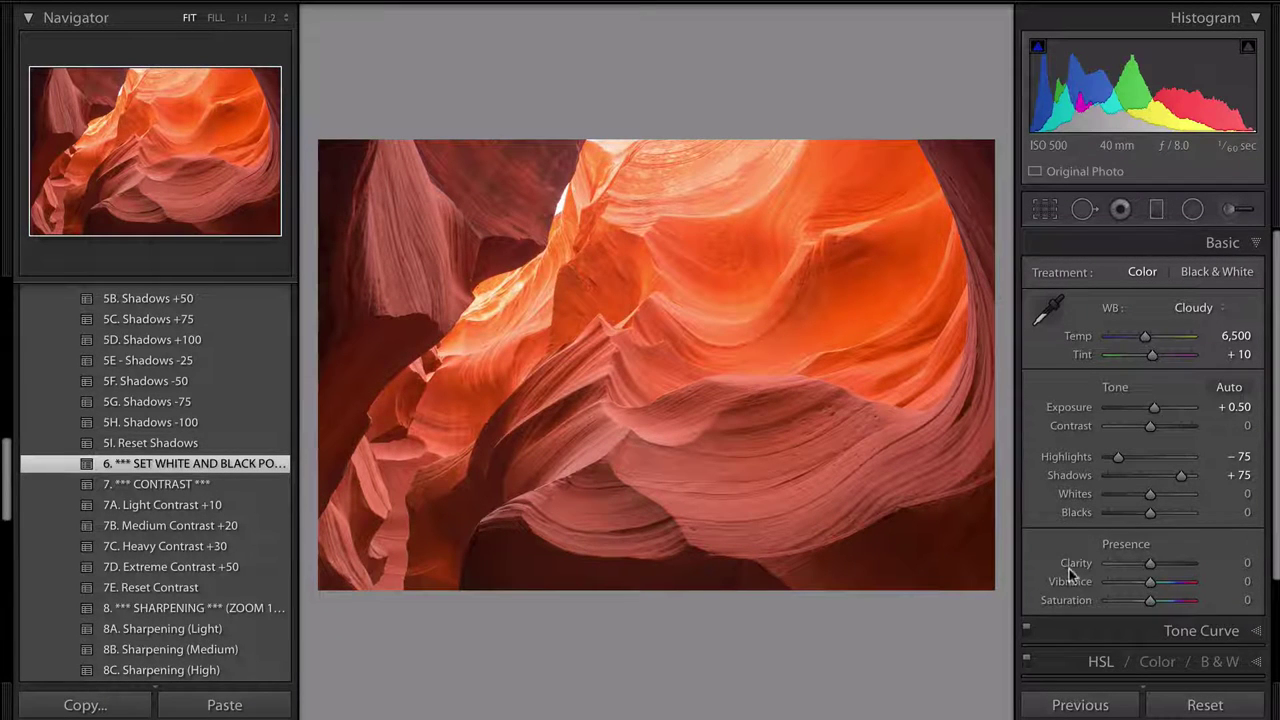
scroll(1069, 569, down, 1)
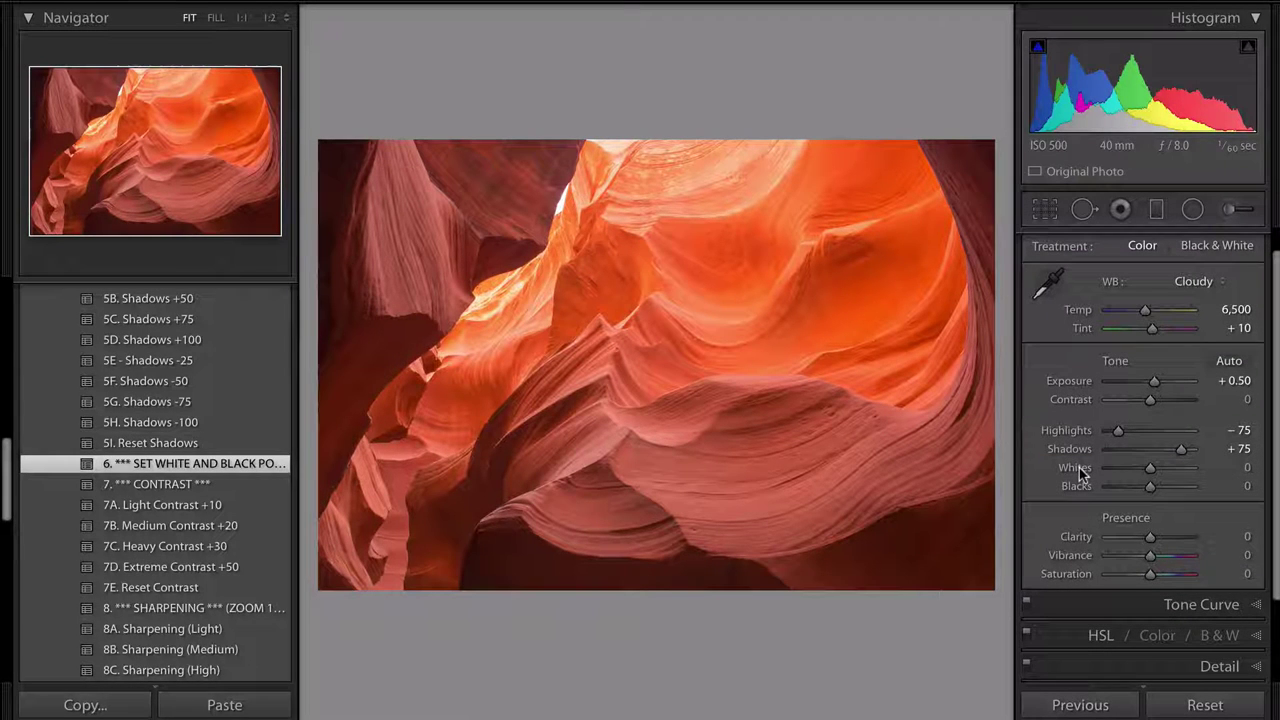
key(shift)
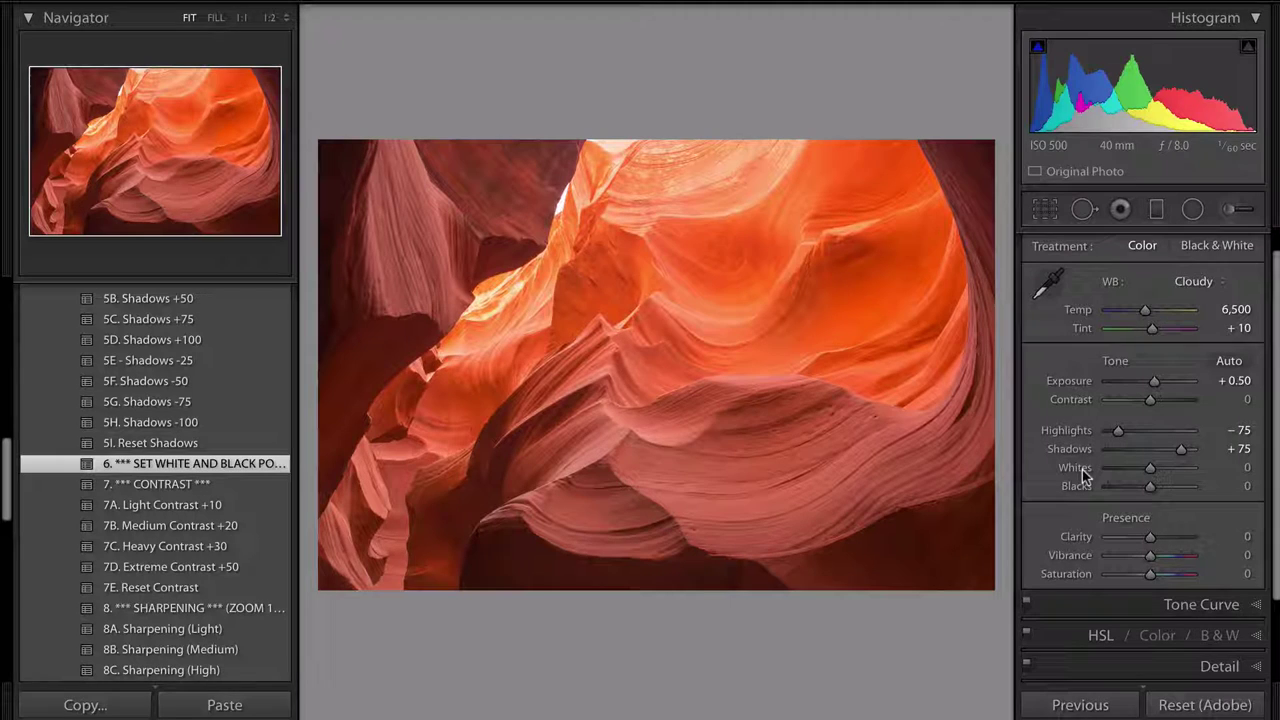
shift+double_click(1076, 468)
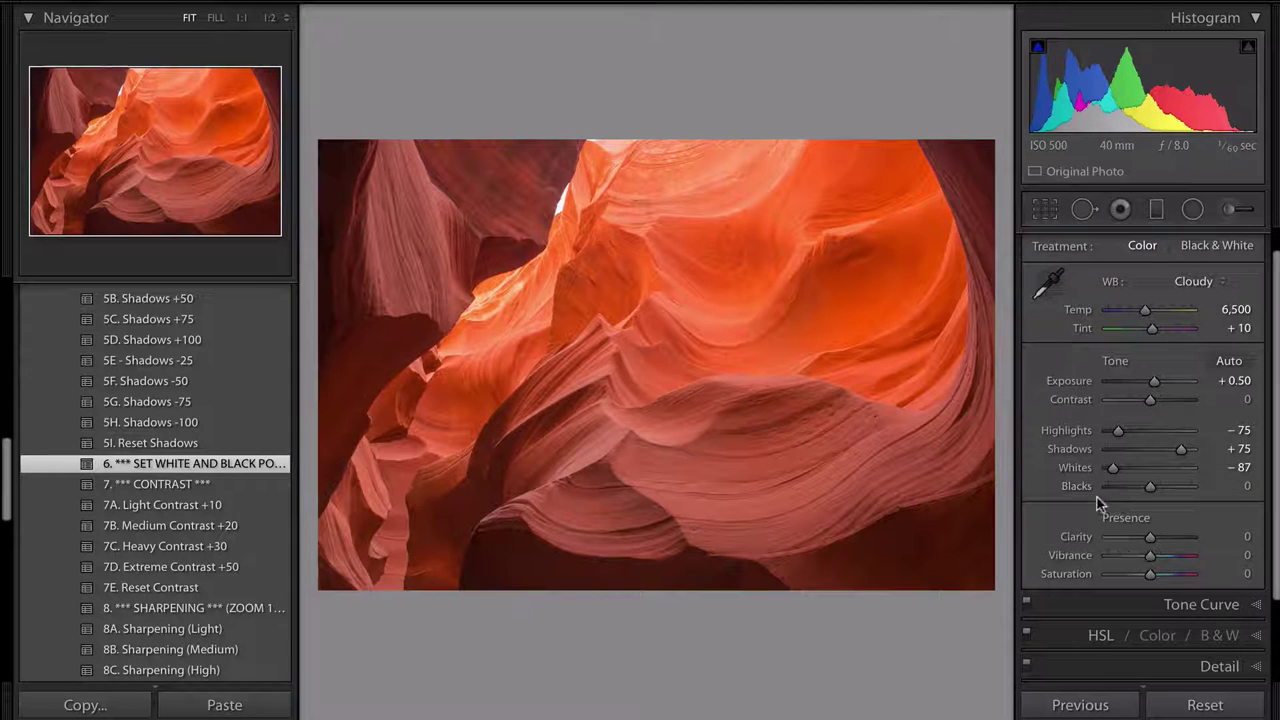
key(shift)
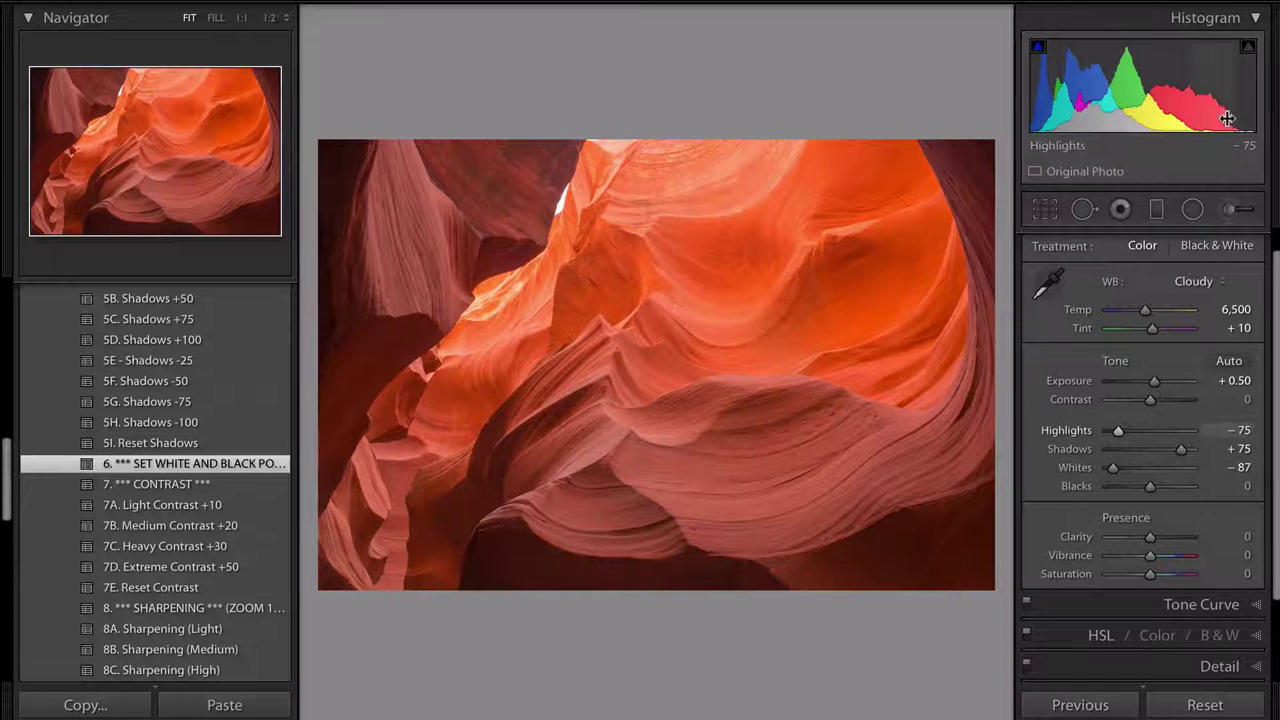
drag(1115, 473, 1134, 473)
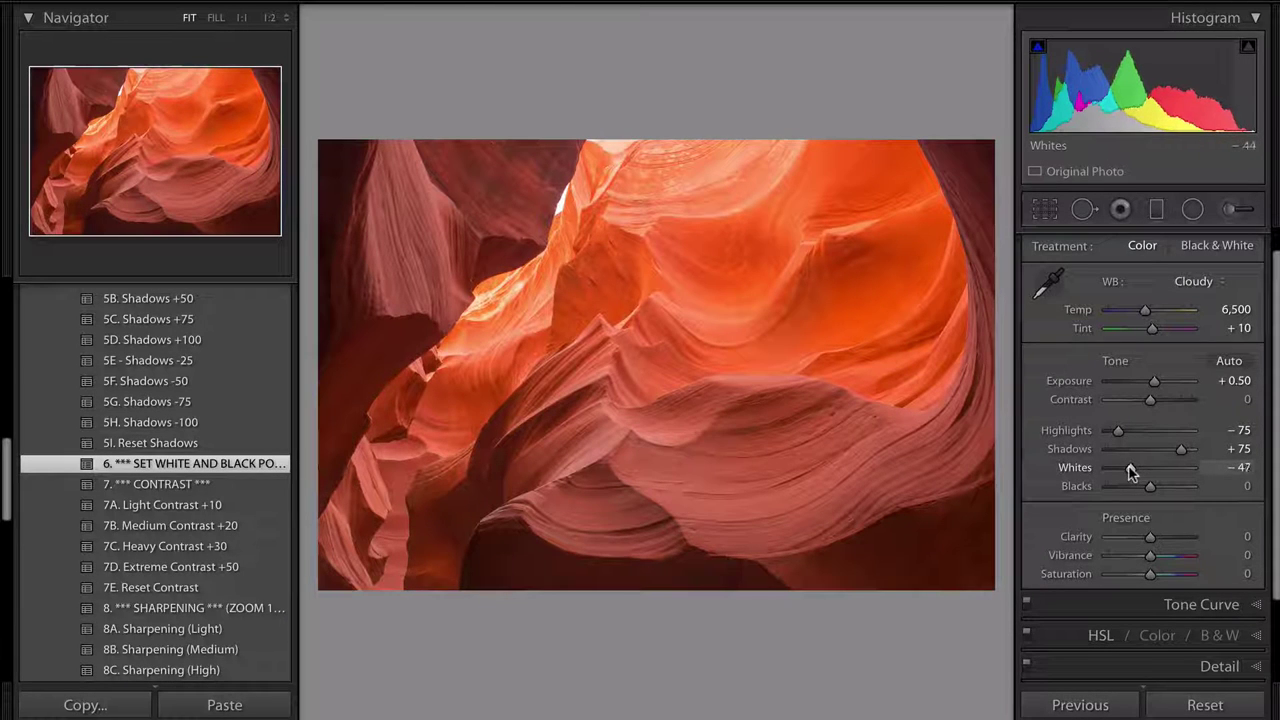
Select the contrast section heading, lower Contrast to -100 for comparison and reset it to its default
click(188, 486)
scroll(188, 486, down, 2)
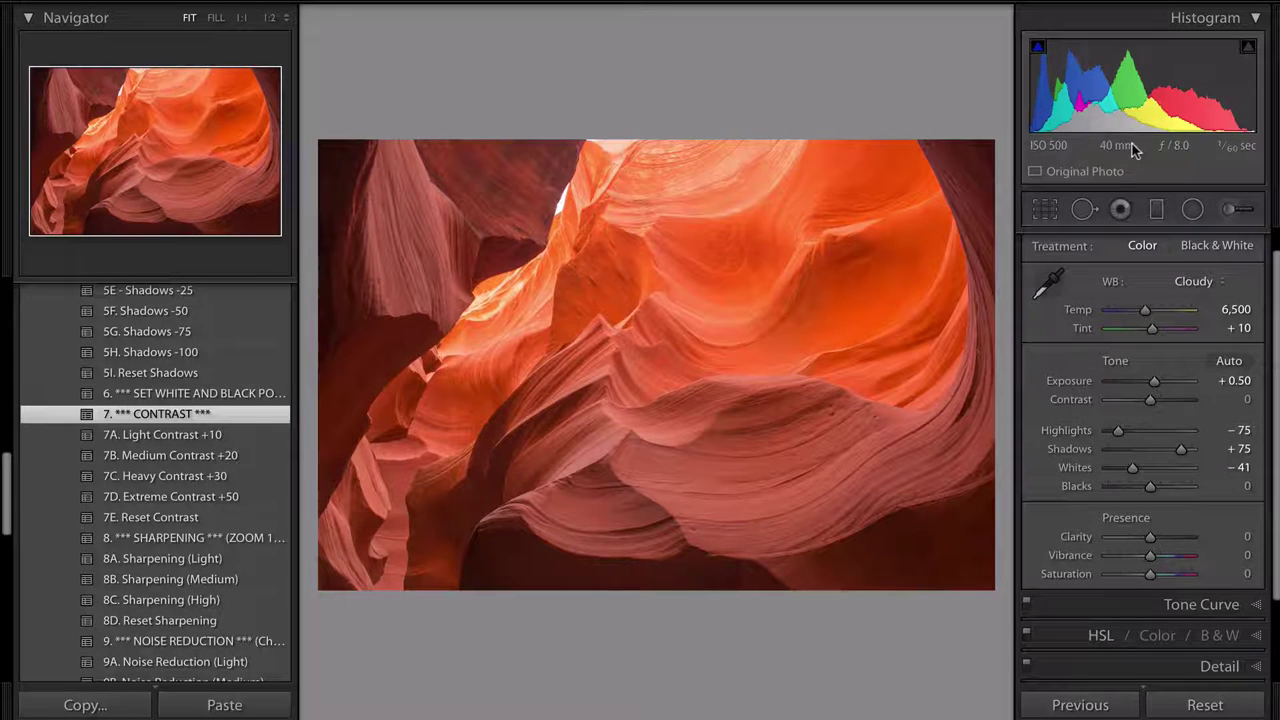
drag(1150, 400, 1117, 412)
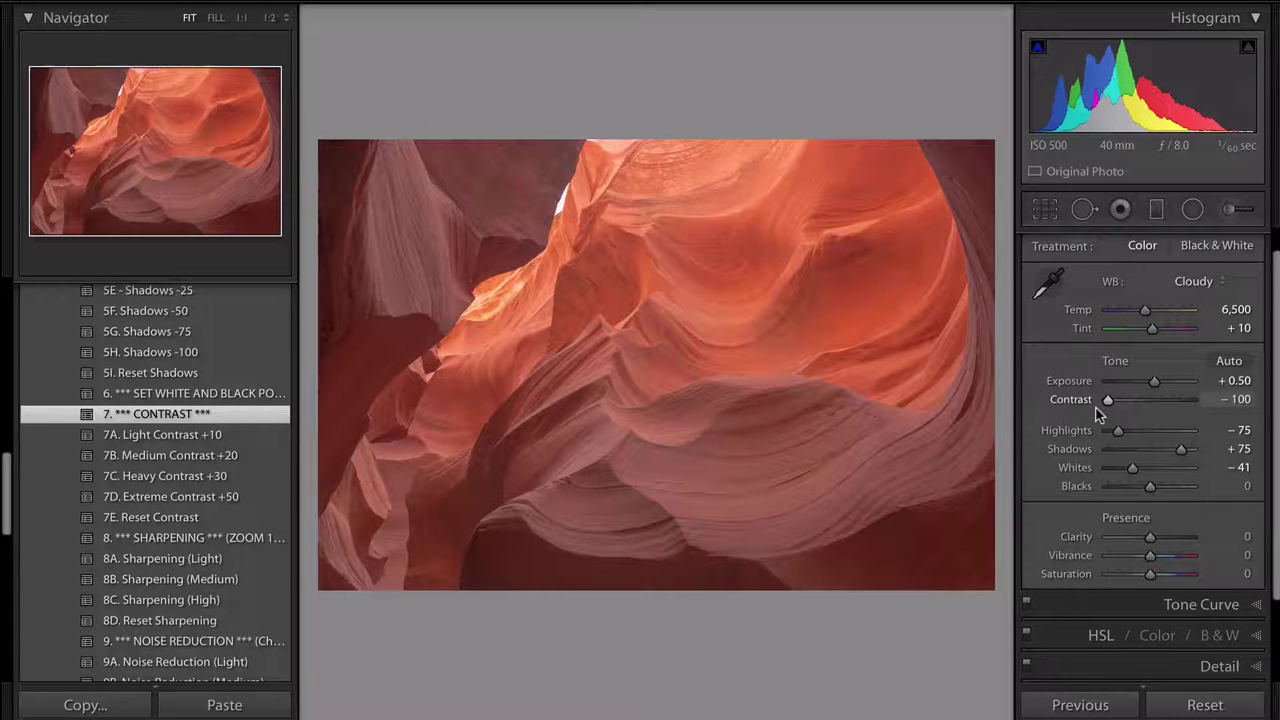
drag(1107, 399, 1155, 404)
double_click(1072, 400)
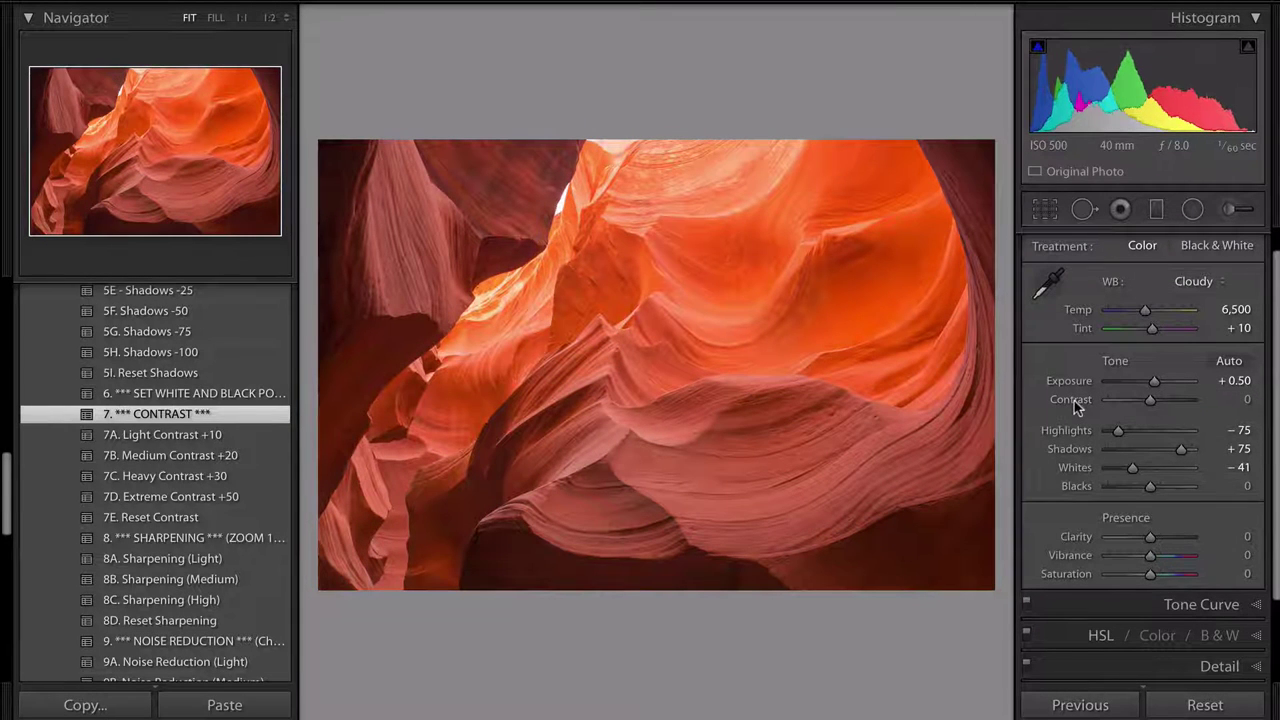
Apply the 7A. Light Contrast +10 preset and select the sharpening section heading
click(223, 440)
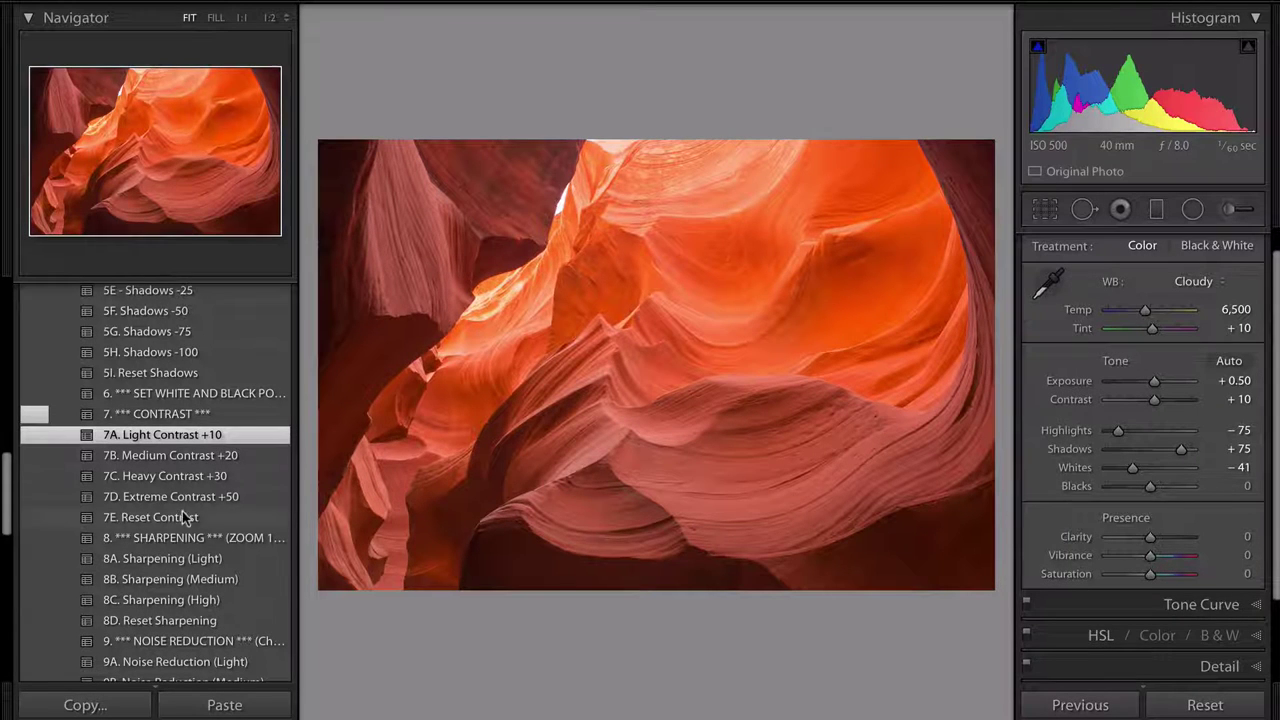
scroll(183, 517, down, 3)
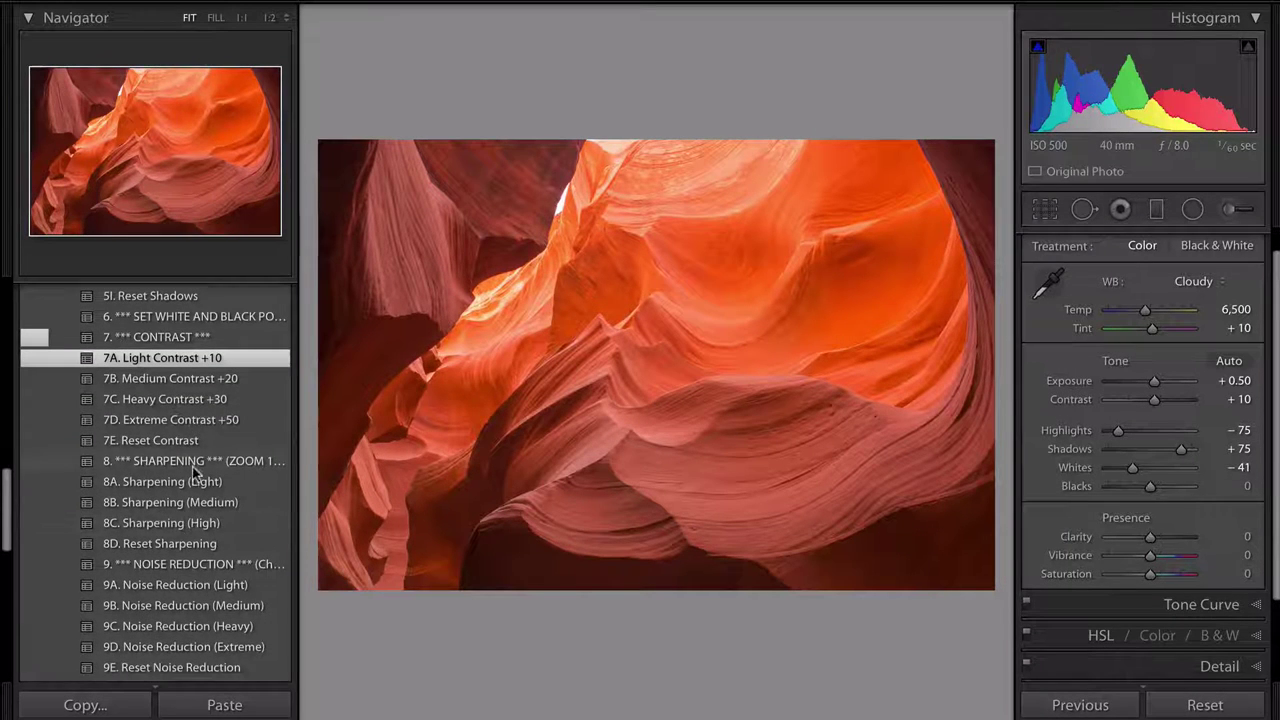
click(198, 462)
scroll(230, 430, down, 2)
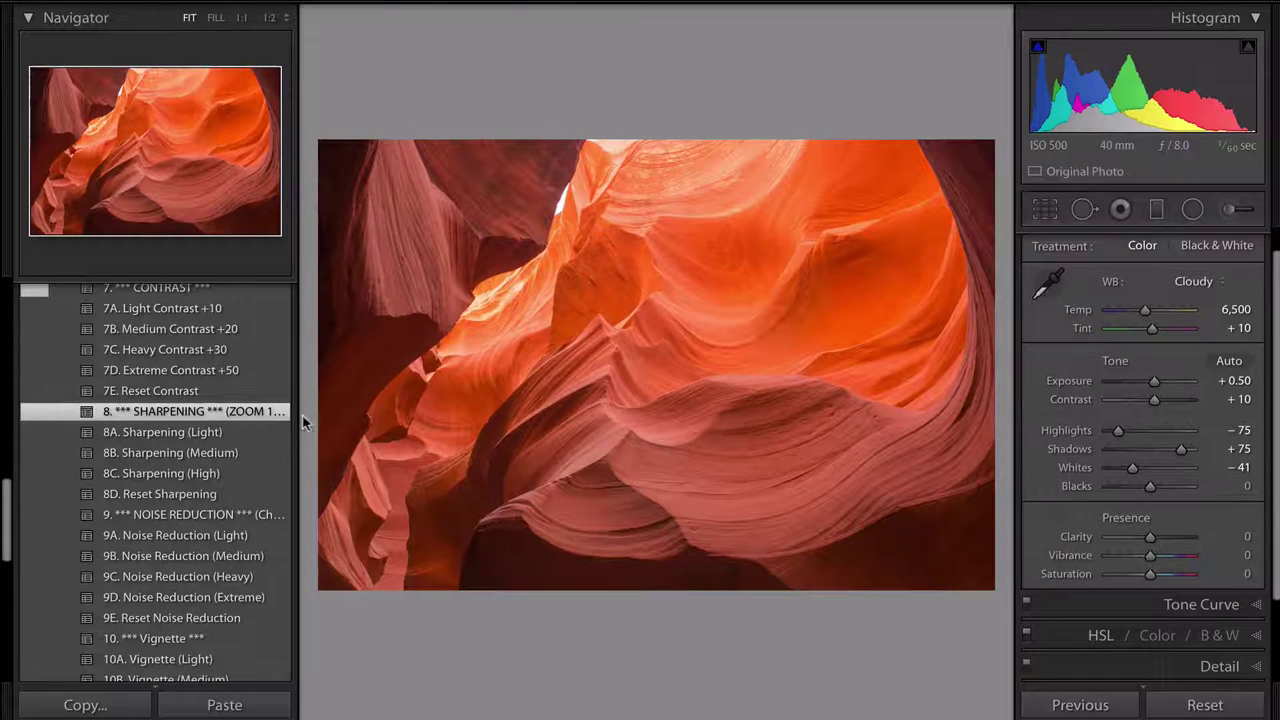
Inspect the rock texture at 1:1 and sharpen it with 8A. Sharpening (Light), settling on 8B. Sharpening (Medium)
click(814, 381)
drag(817, 383, 483, 326)
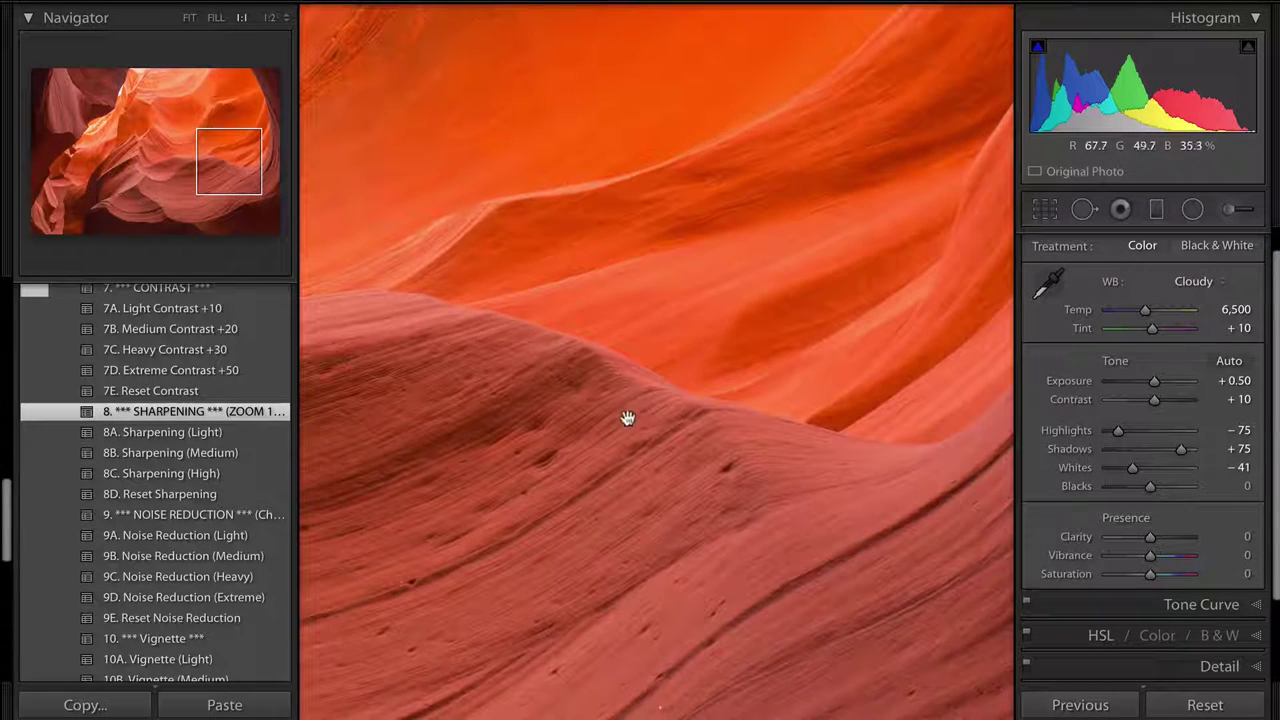
click(188, 436)
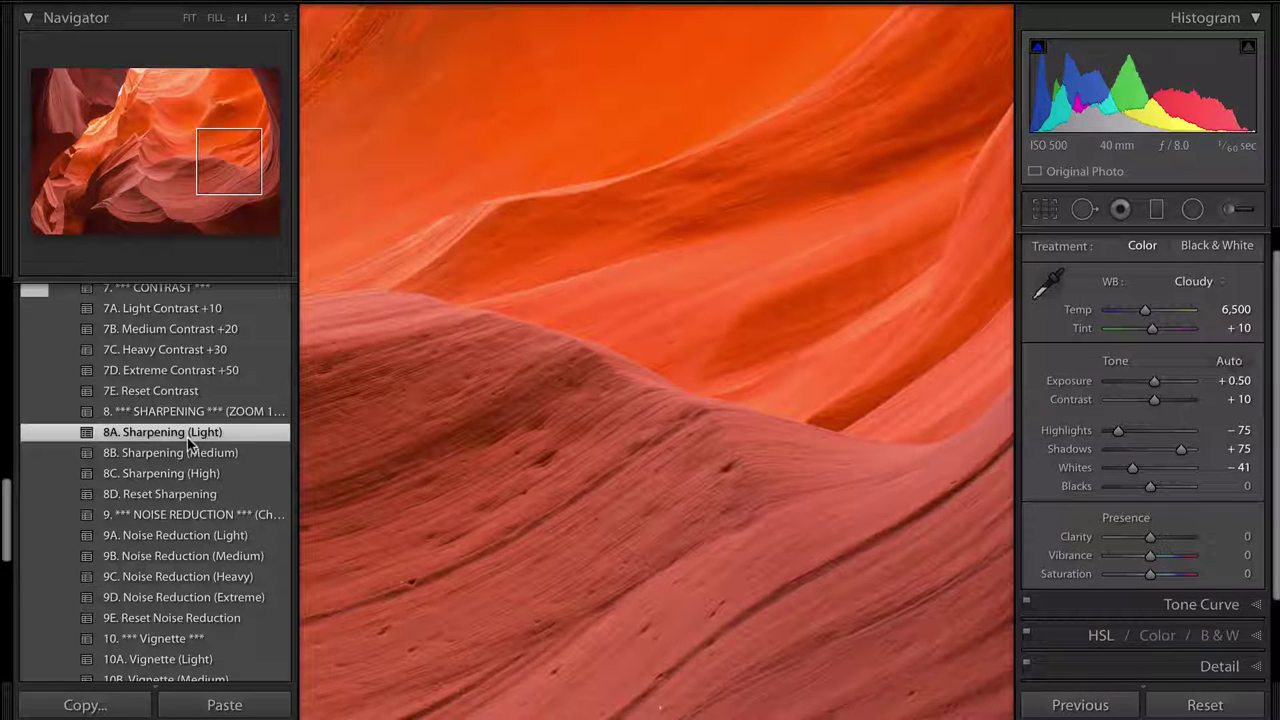
click(188, 458)
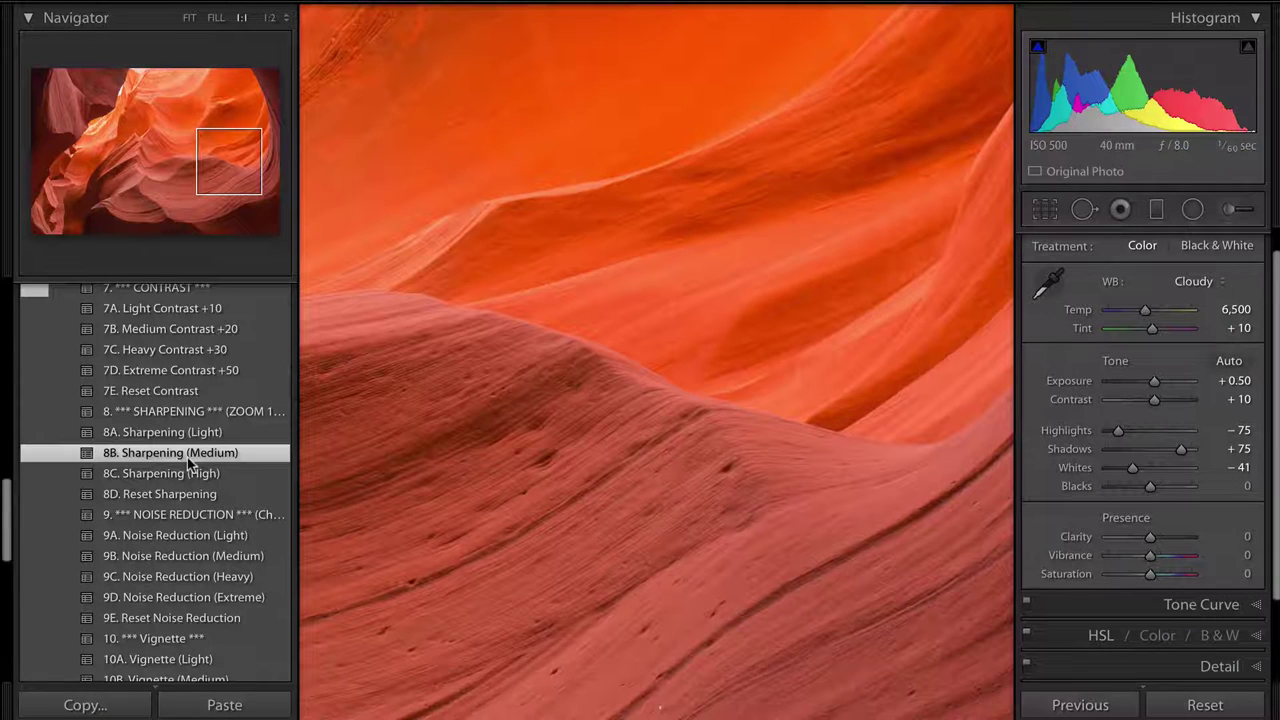
Check the dark lower area of the photo for noise and apply the 9B. Noise Reduction (Medium) preset
scroll(188, 462, down, 2)
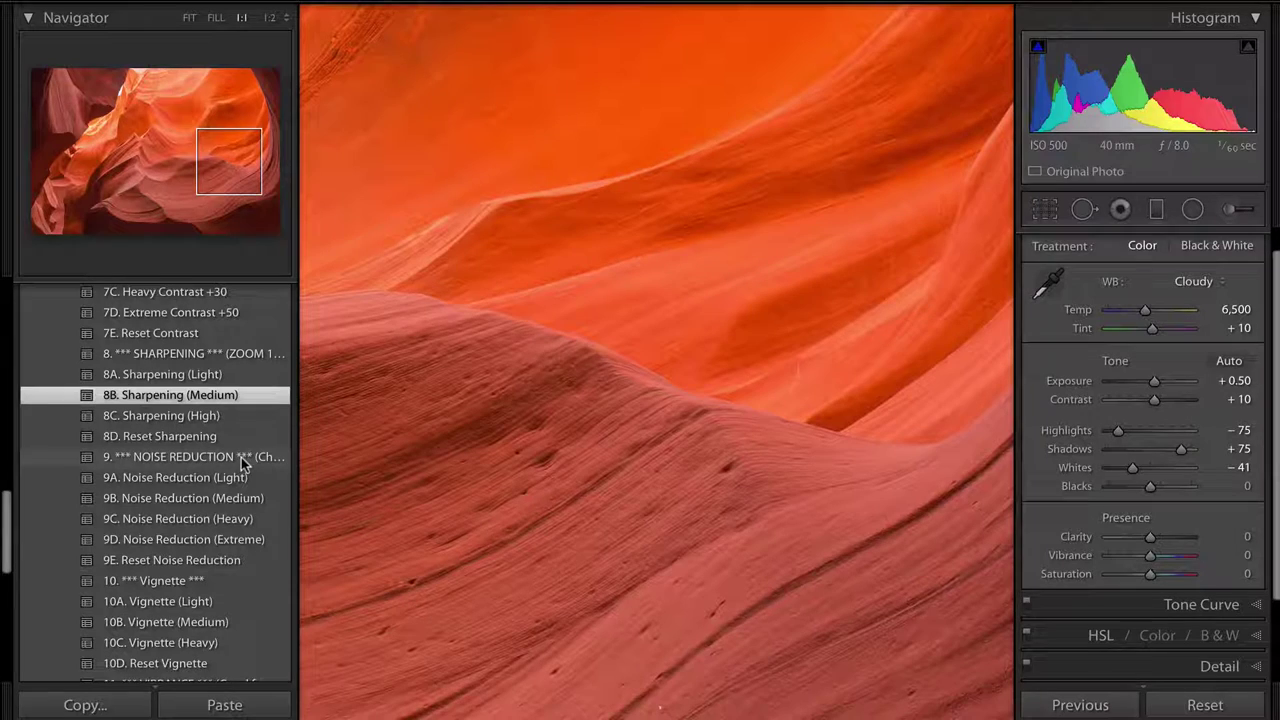
drag(774, 529, 498, 172)
drag(840, 409, 903, 391)
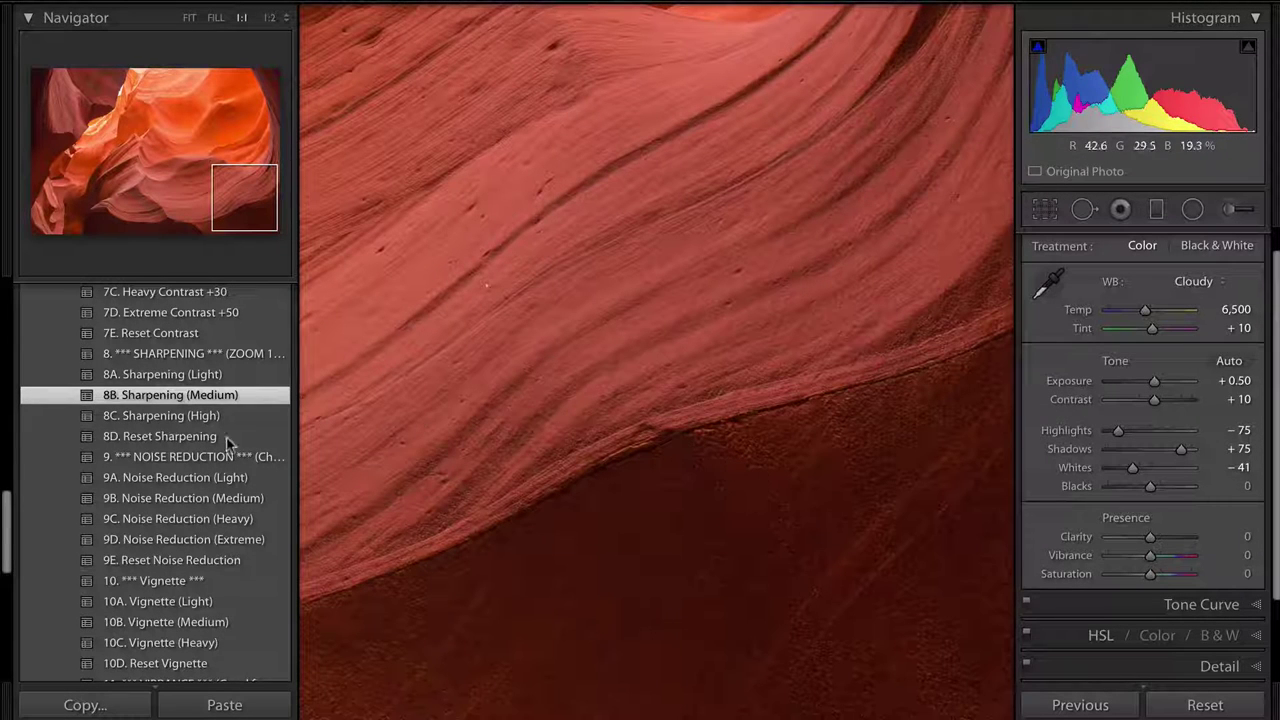
click(198, 504)
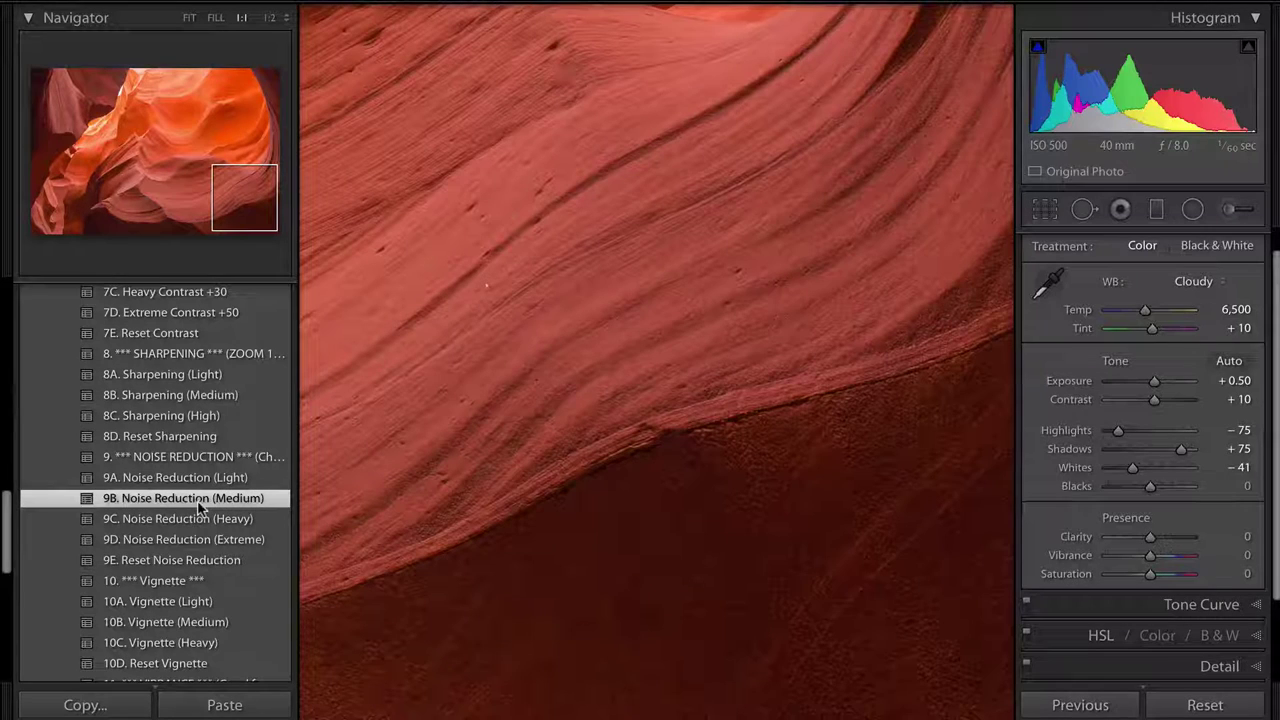
Return to the full photo view, try the 10A. Vignette (Light) preset and remove it with 10D. Reset Vignette
scroll(198, 506, down, 1)
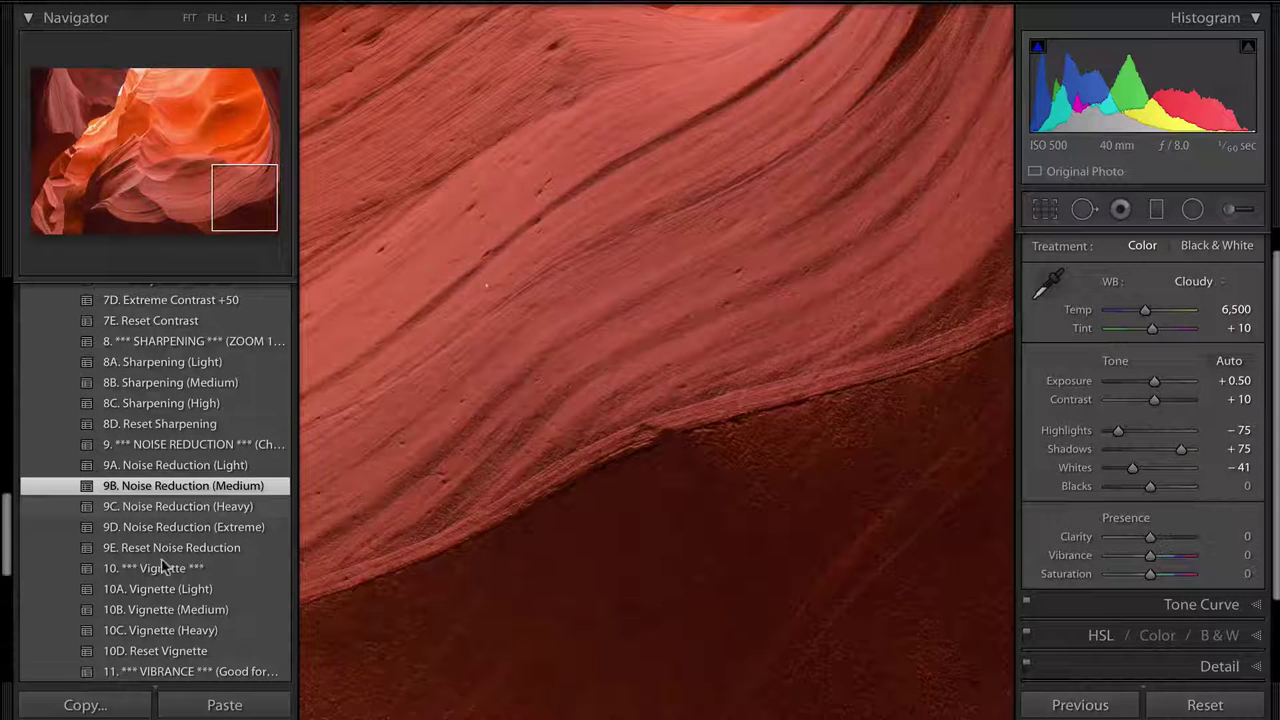
scroll(175, 570, down, 3)
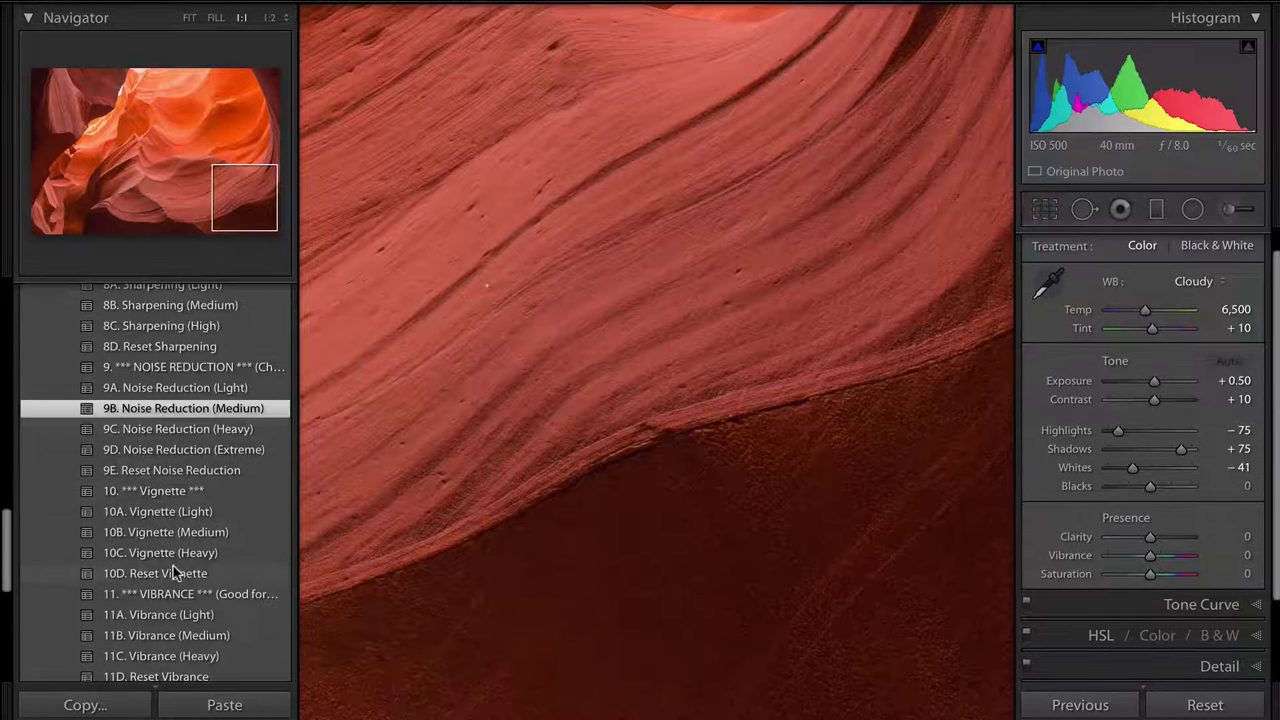
scroll(189, 478, down, 3)
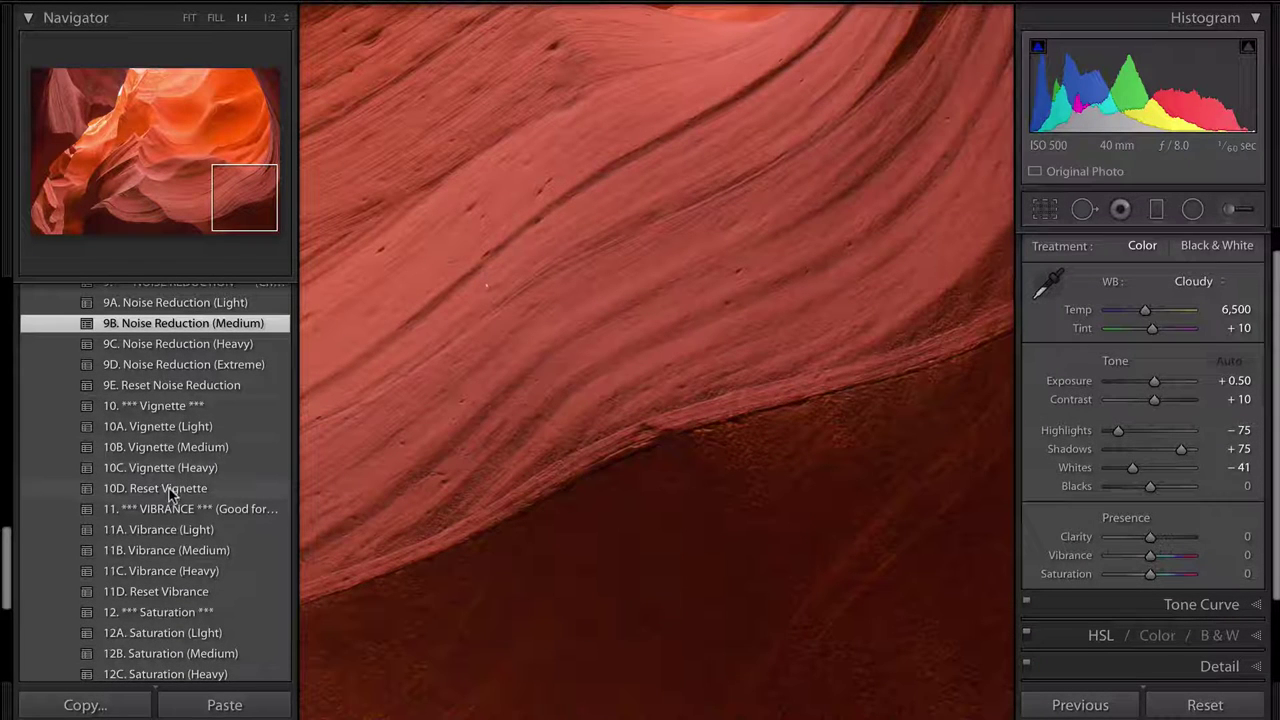
click(720, 314)
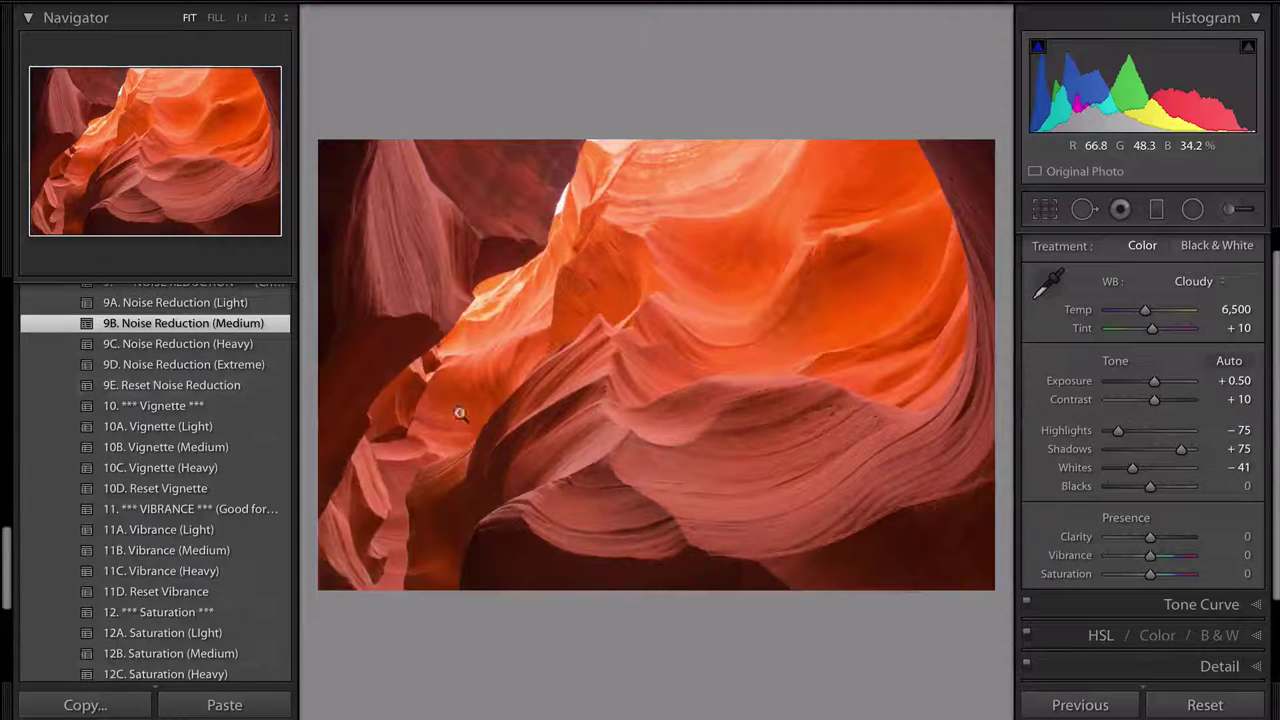
click(182, 426)
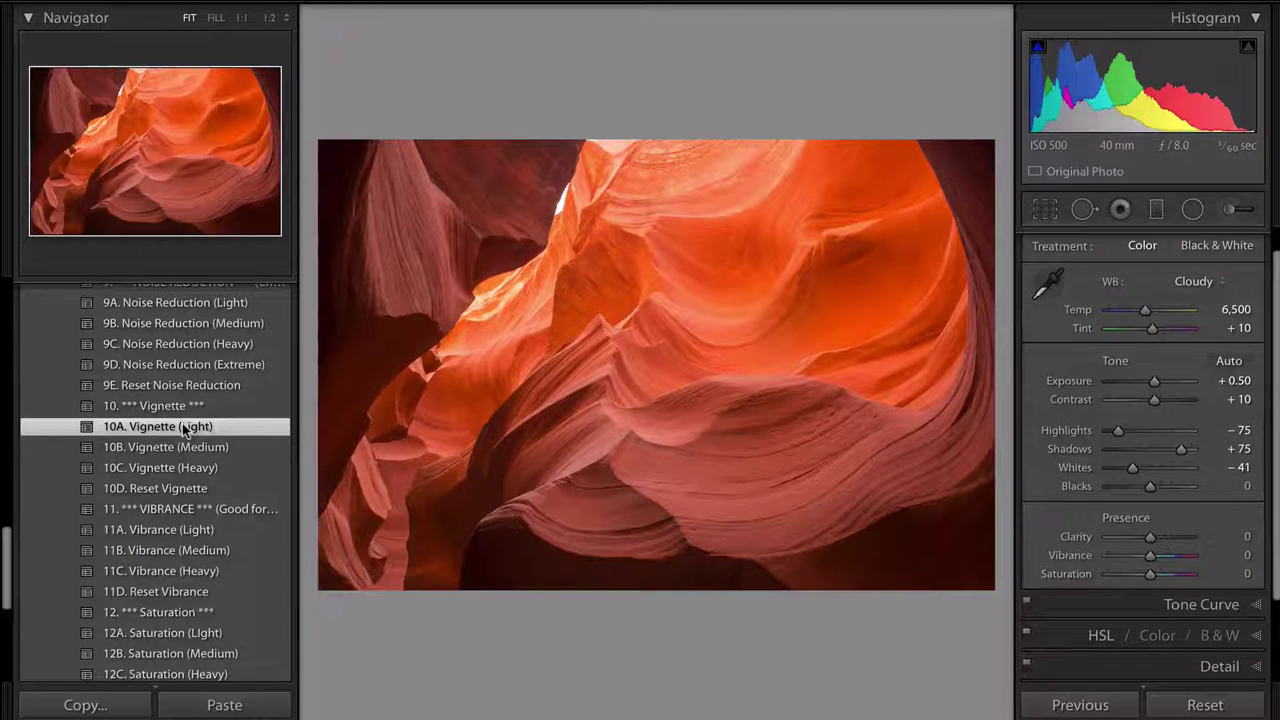
scroll(182, 423, down, 2)
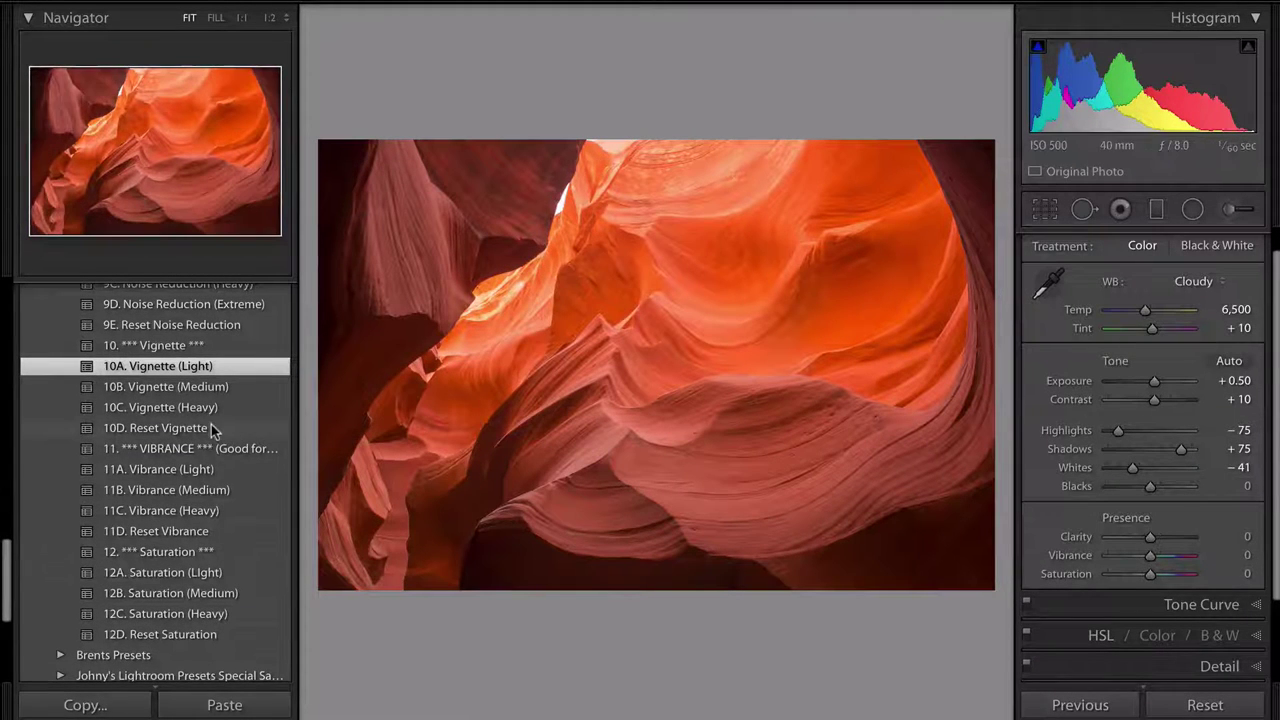
click(205, 428)
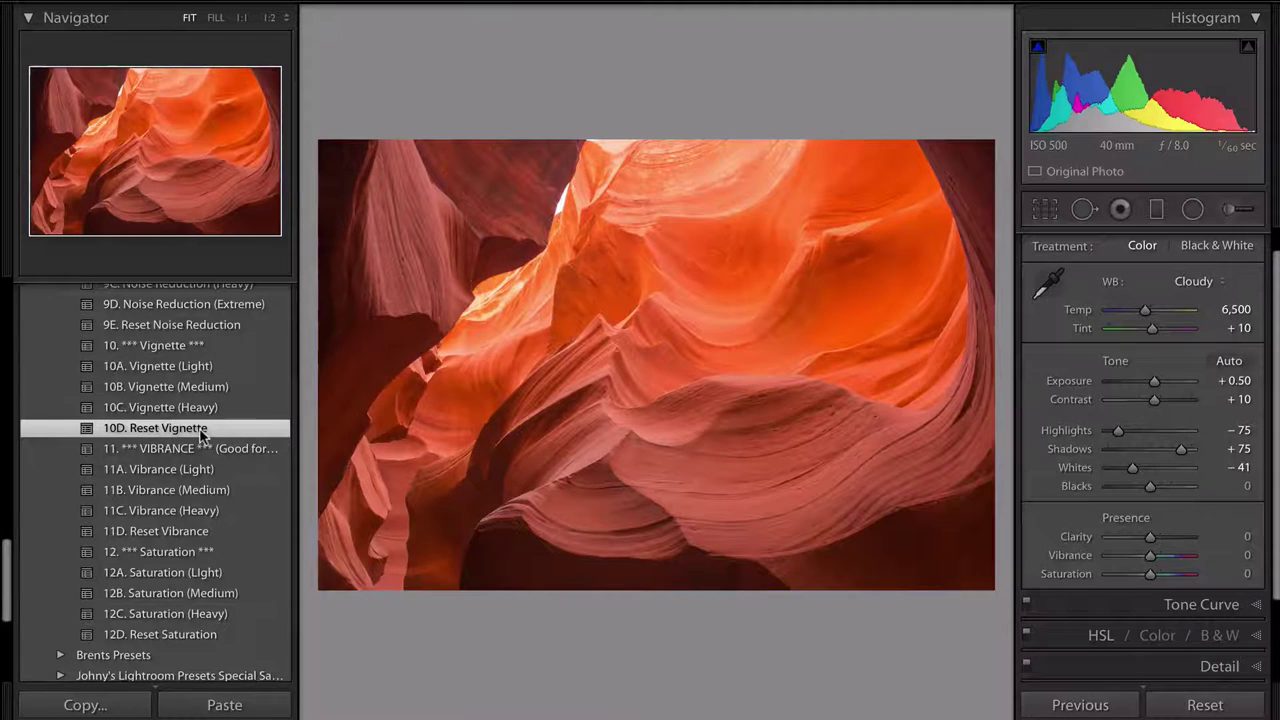
Apply the 11B. Vibrance (Medium) preset and the 12C. Saturation (Heavy) preset
scroll(200, 432, down, 1)
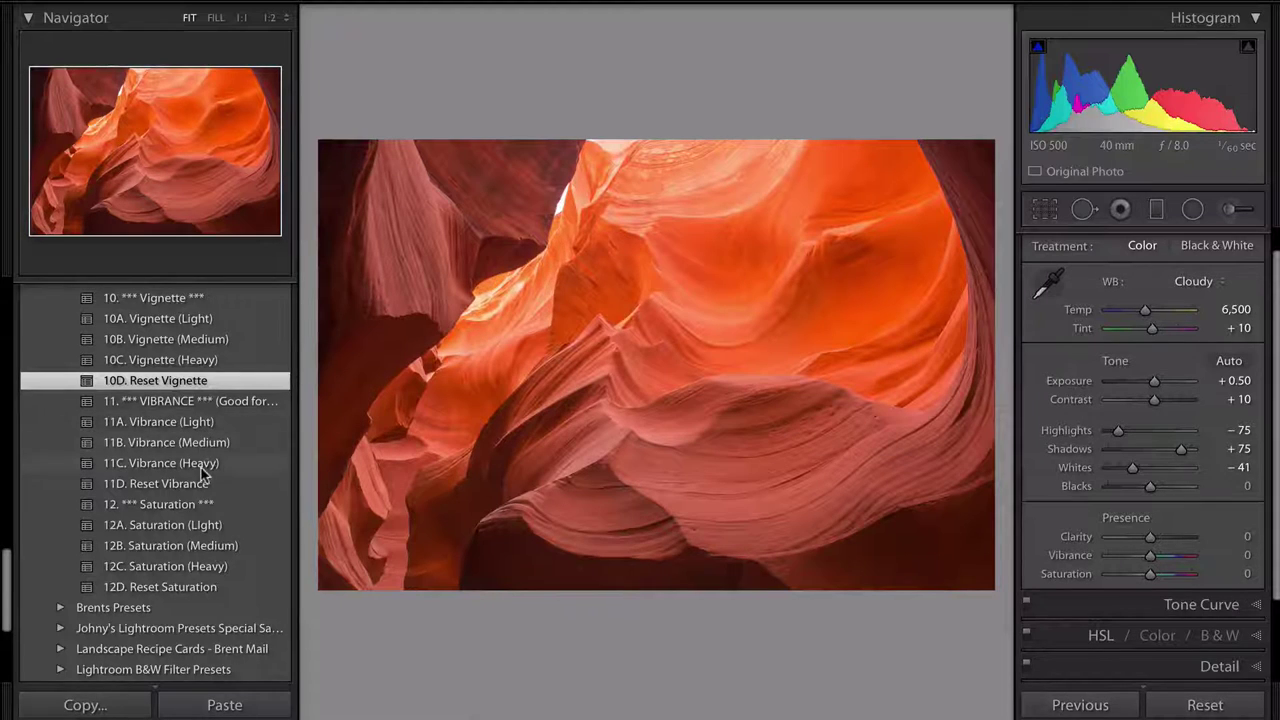
click(205, 442)
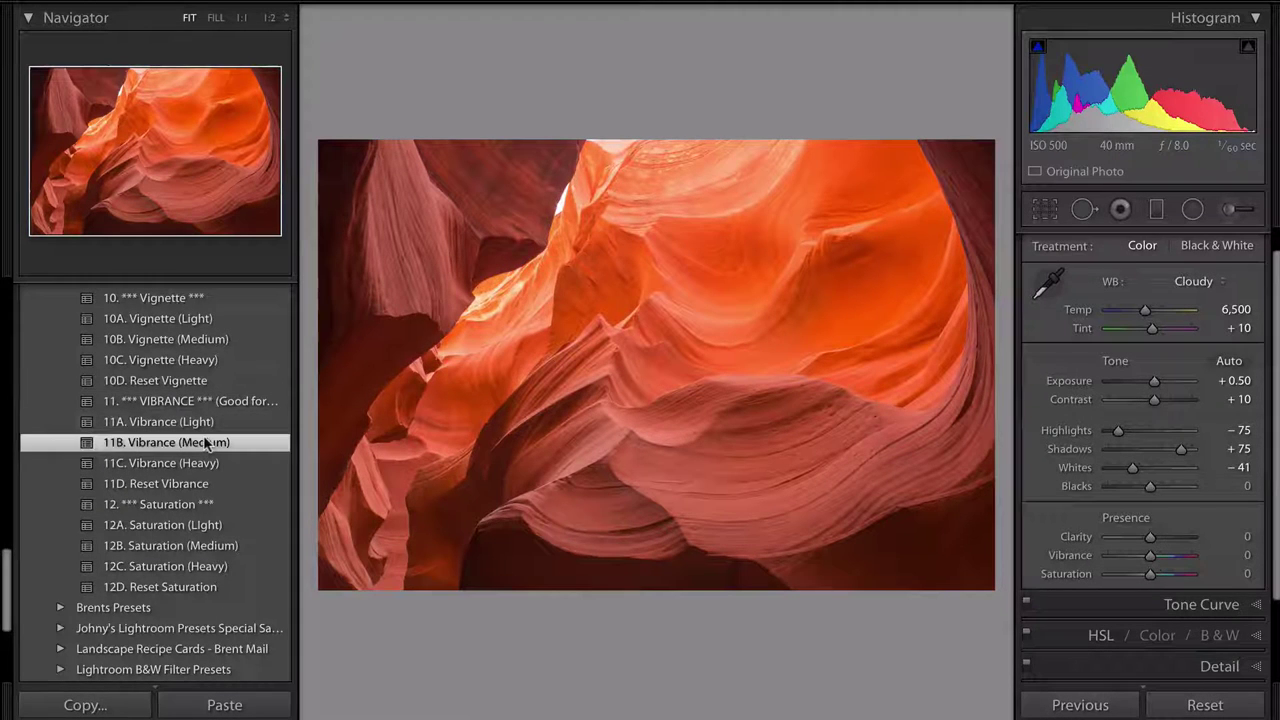
scroll(205, 442, down, 1)
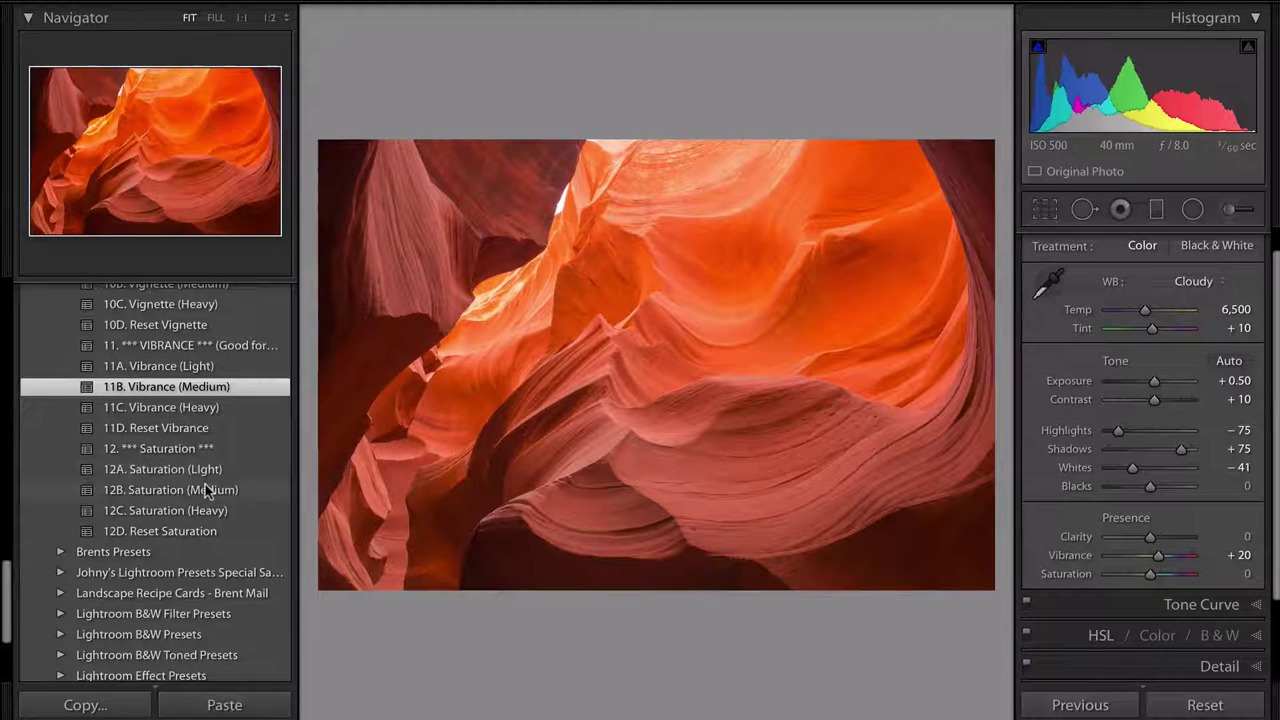
click(205, 510)
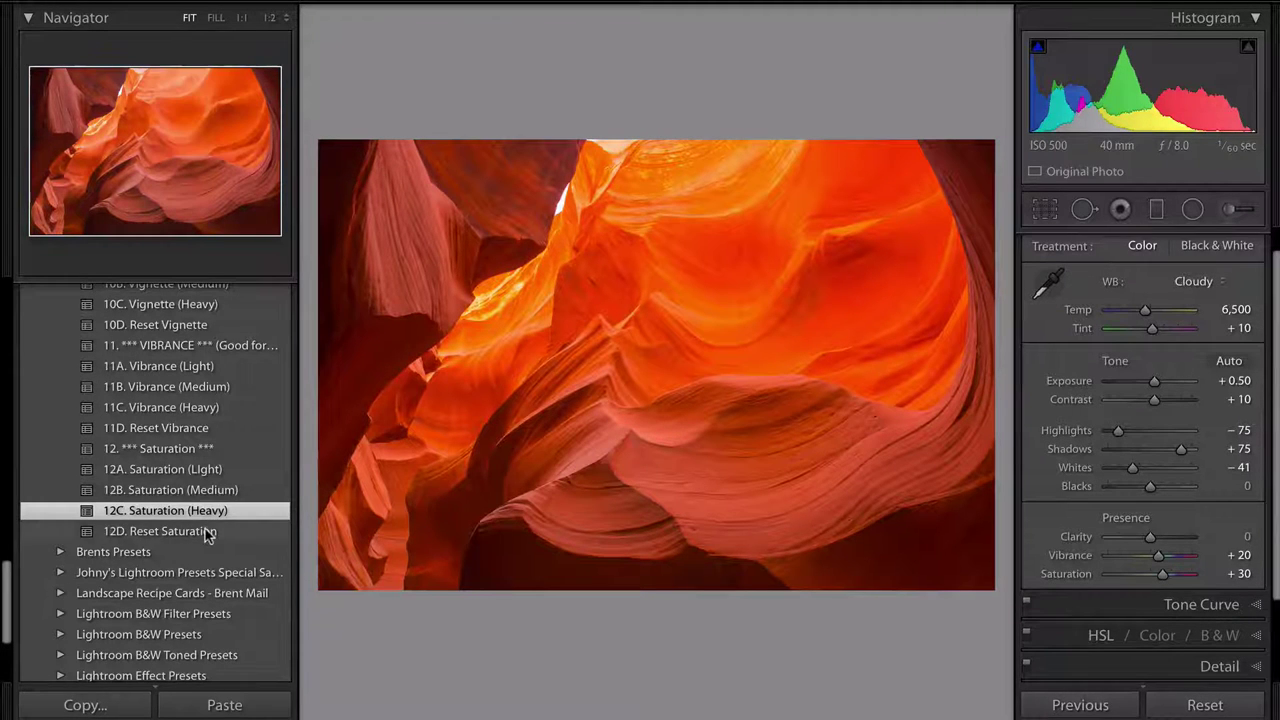
Compare the light, heavy and reset saturation presets on the photo, settling on 12A. Saturation (Light)
click(206, 531)
click(212, 472)
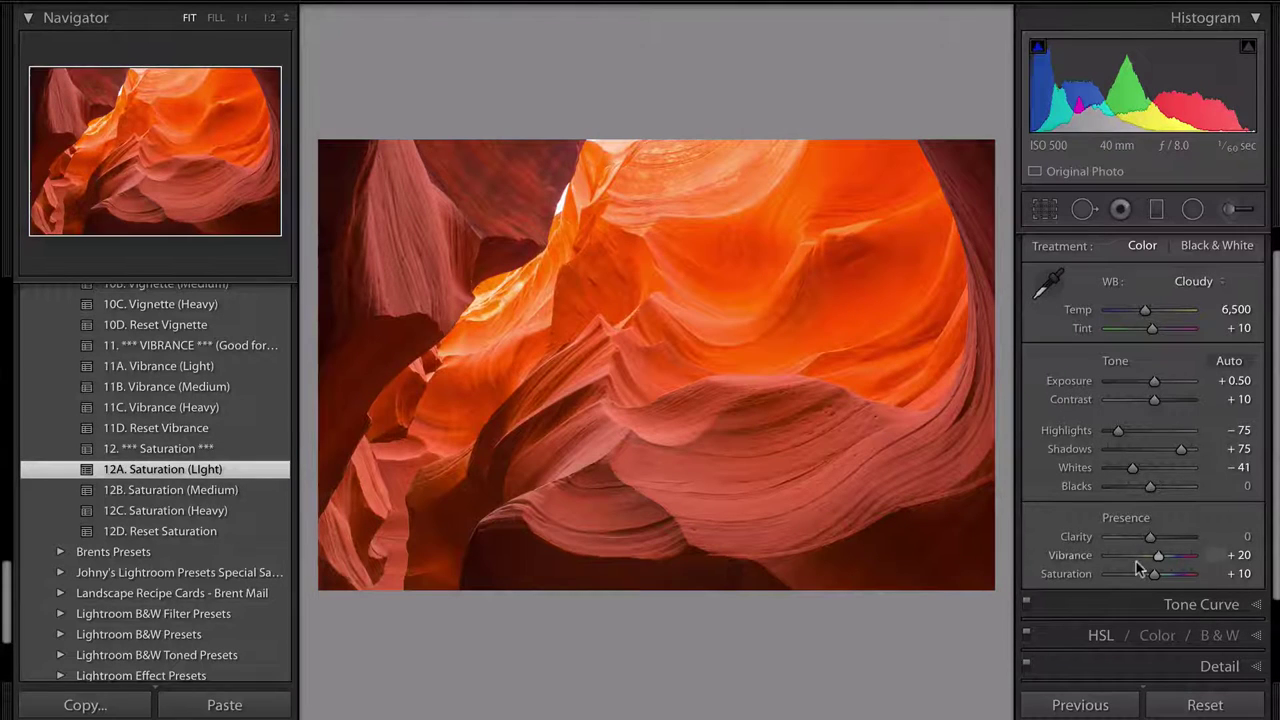
mouse_move(1157, 582)
mouse_down()
mouse_move(1206, 580)
mouse_move(1157, 585)
mouse_up()
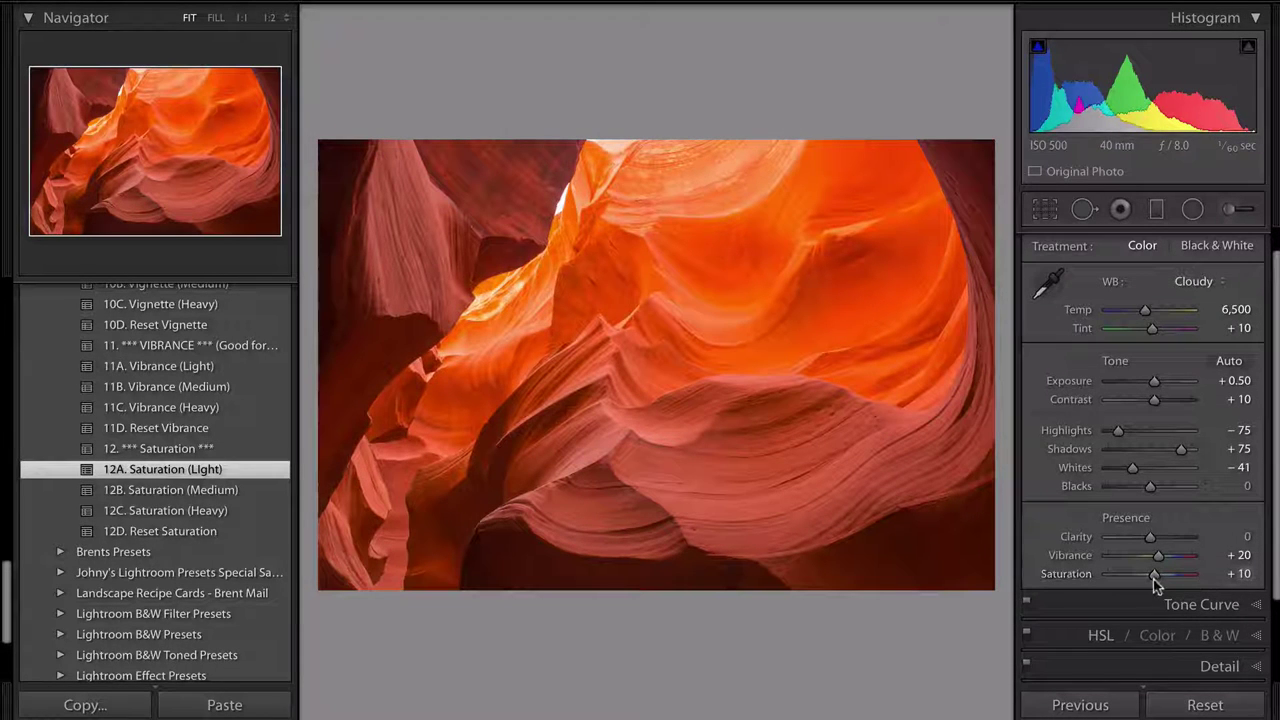
click(148, 508)
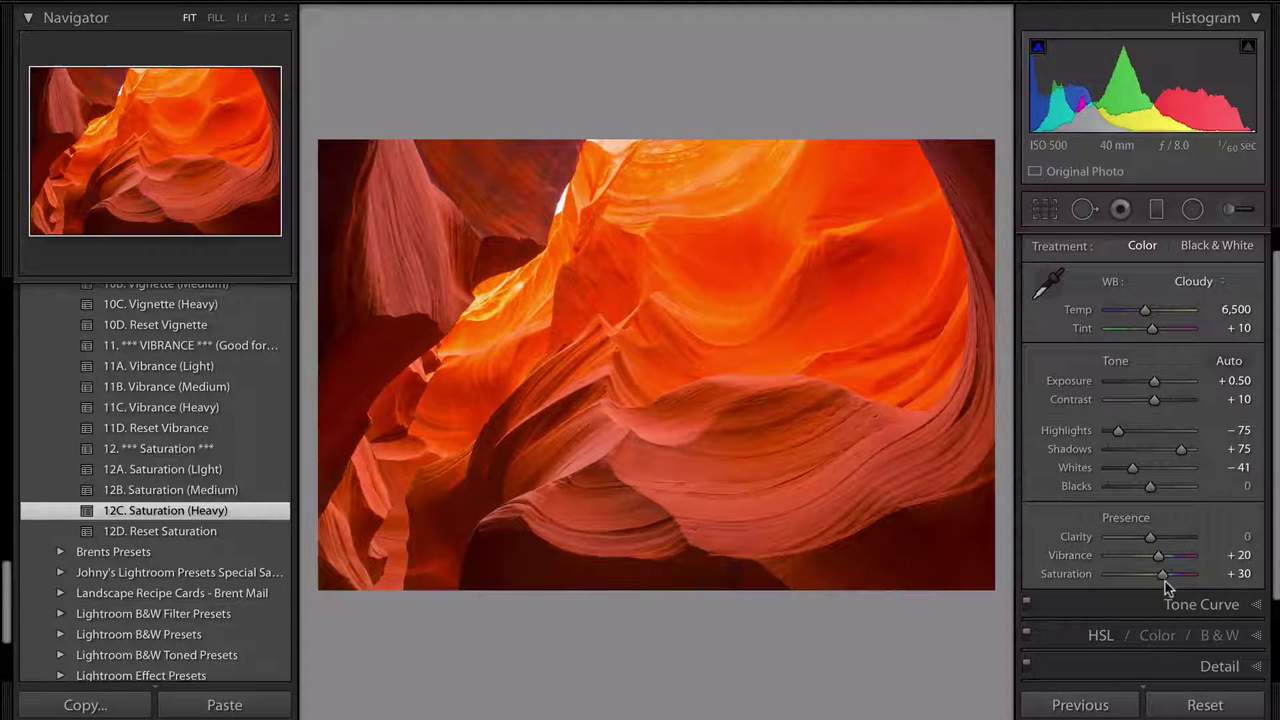
right_click(199, 531)
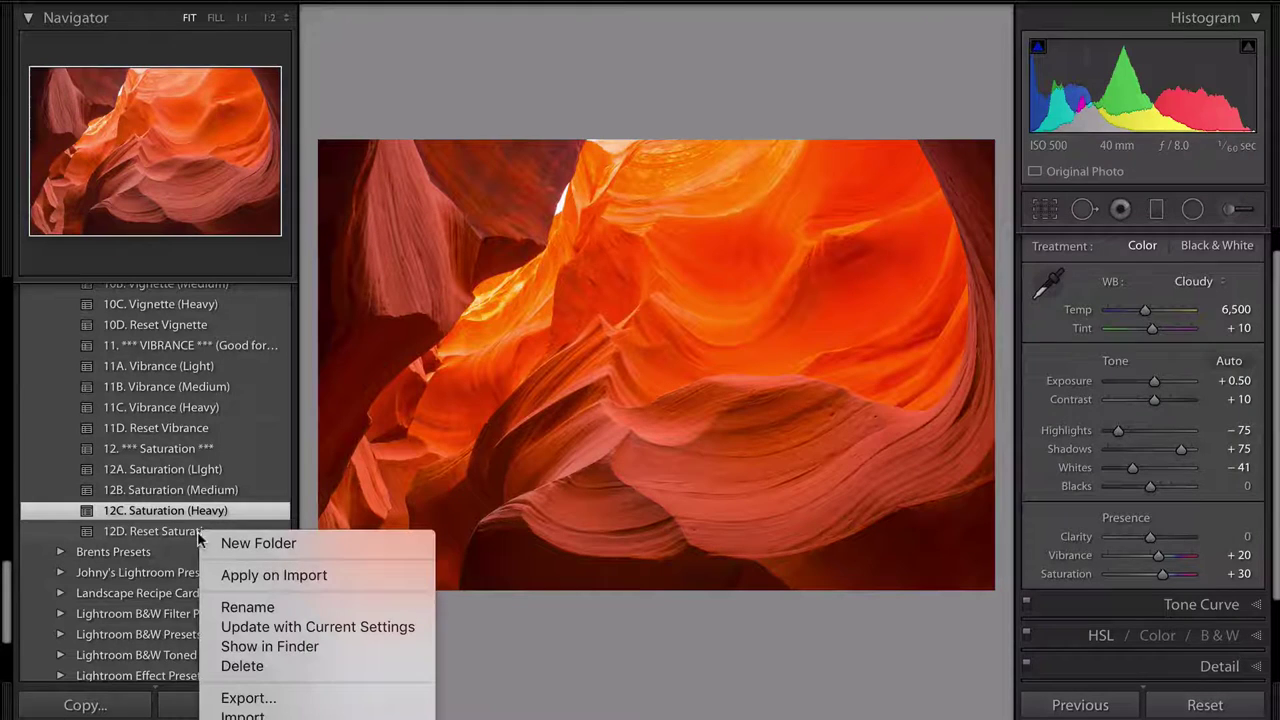
click(170, 536)
click(168, 531)
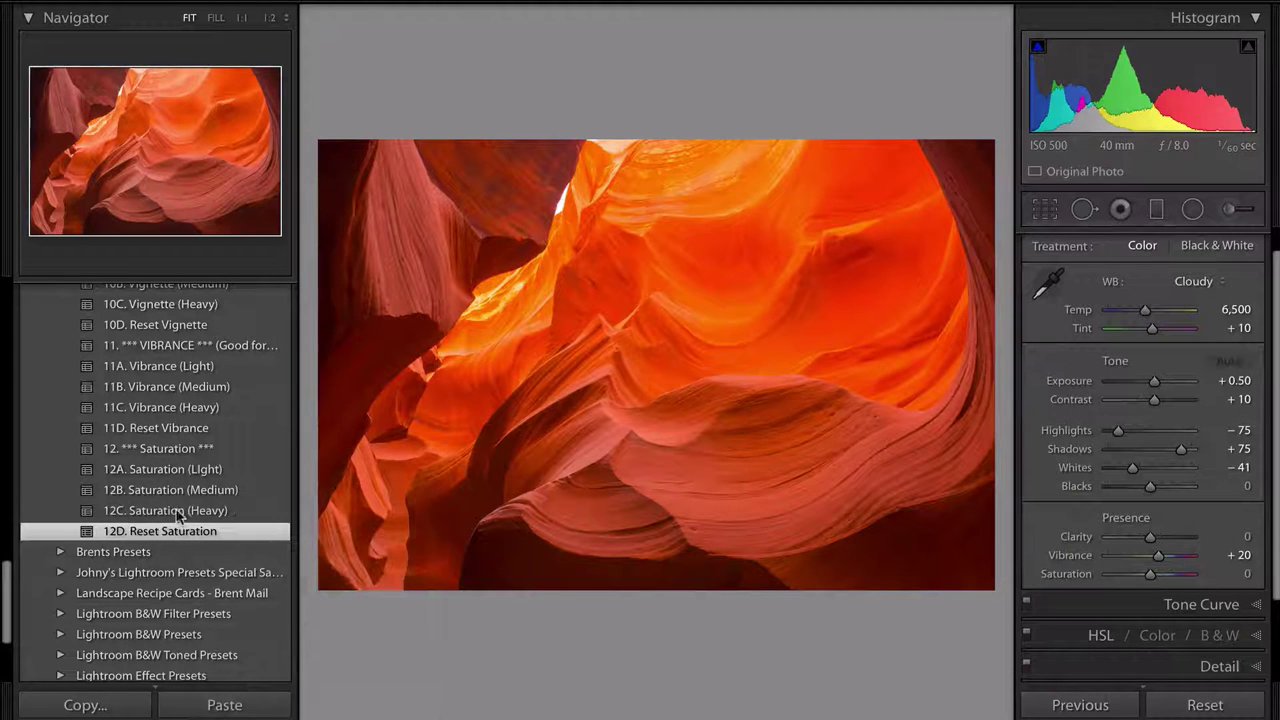
click(205, 476)
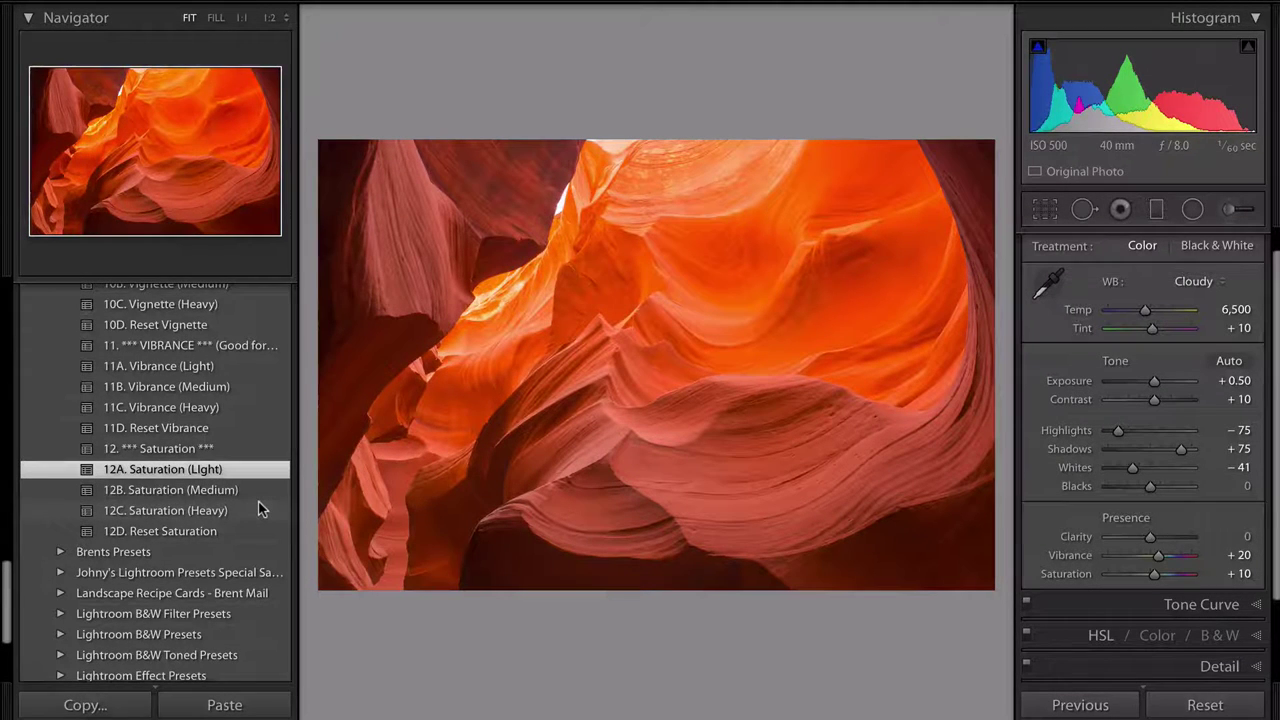
Review the 3C LR Workflow presets in order, from crop and white balance through to vibrance and saturation
scroll(257, 505, up, 20)
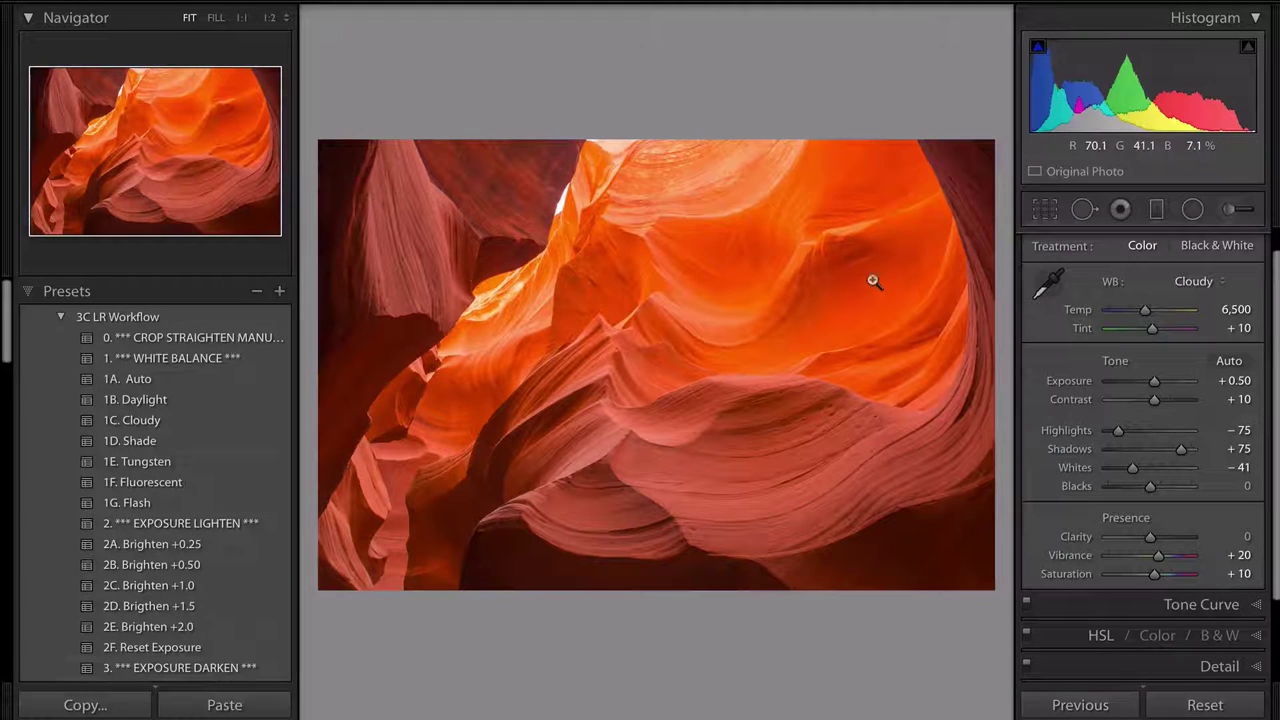
scroll(176, 358, down, 15)
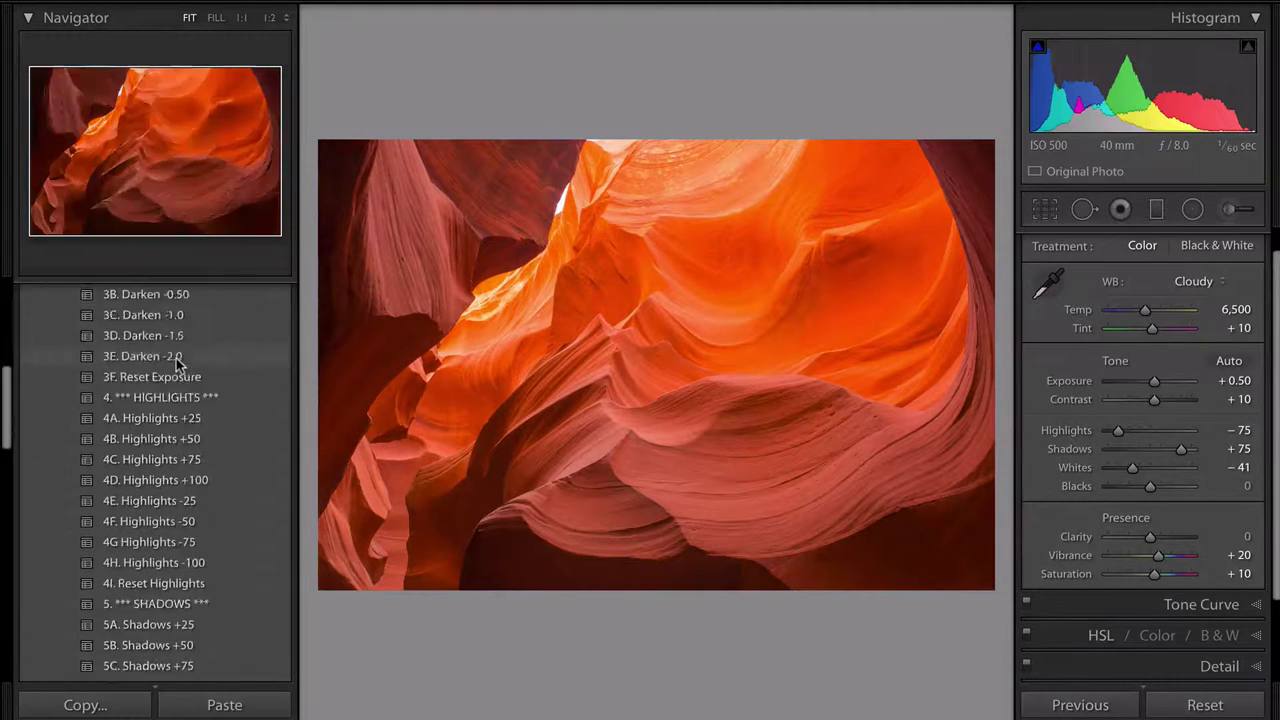
scroll(176, 365, up, 15)
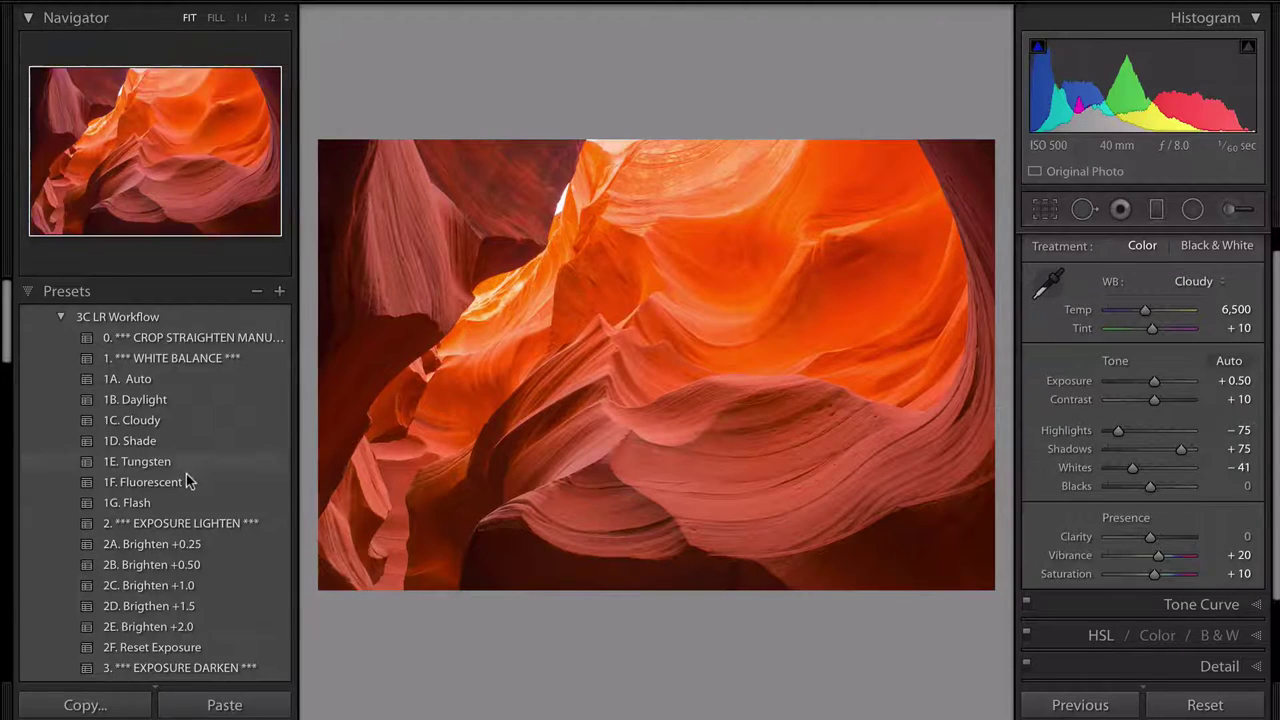
scroll(186, 478, down, 3)
scroll(186, 478, down, 15)
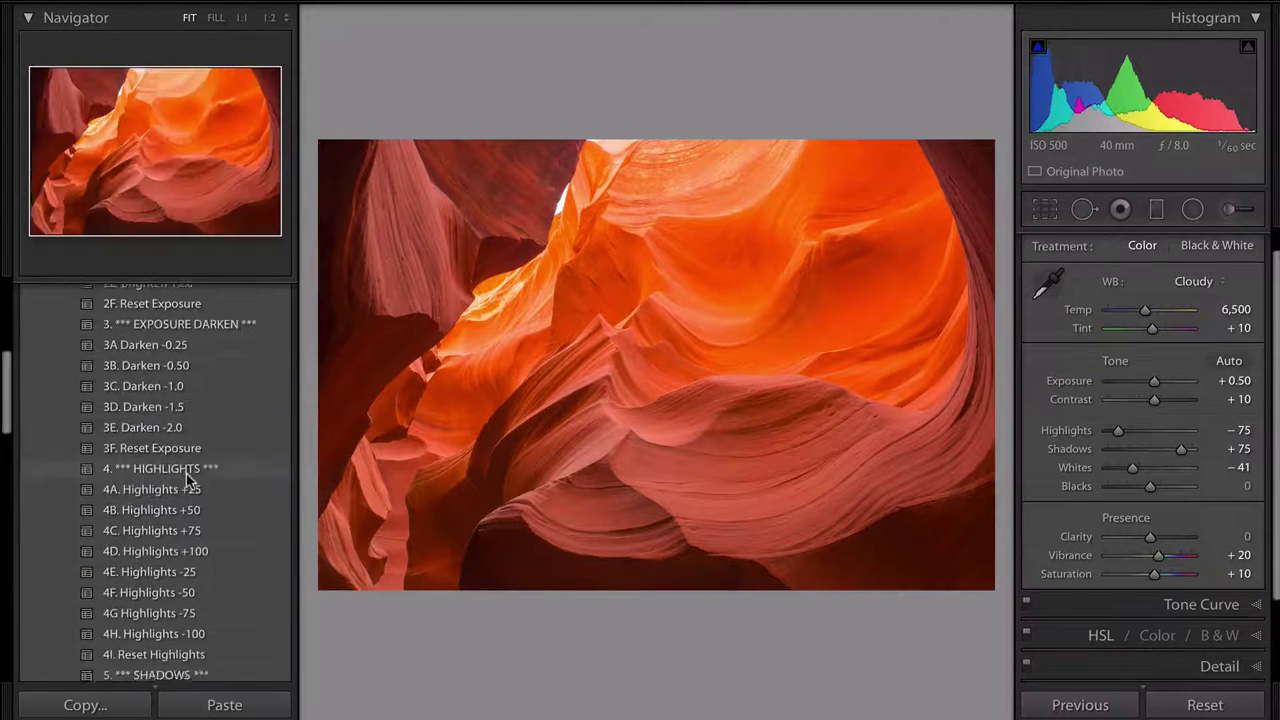
scroll(186, 478, down, 8)
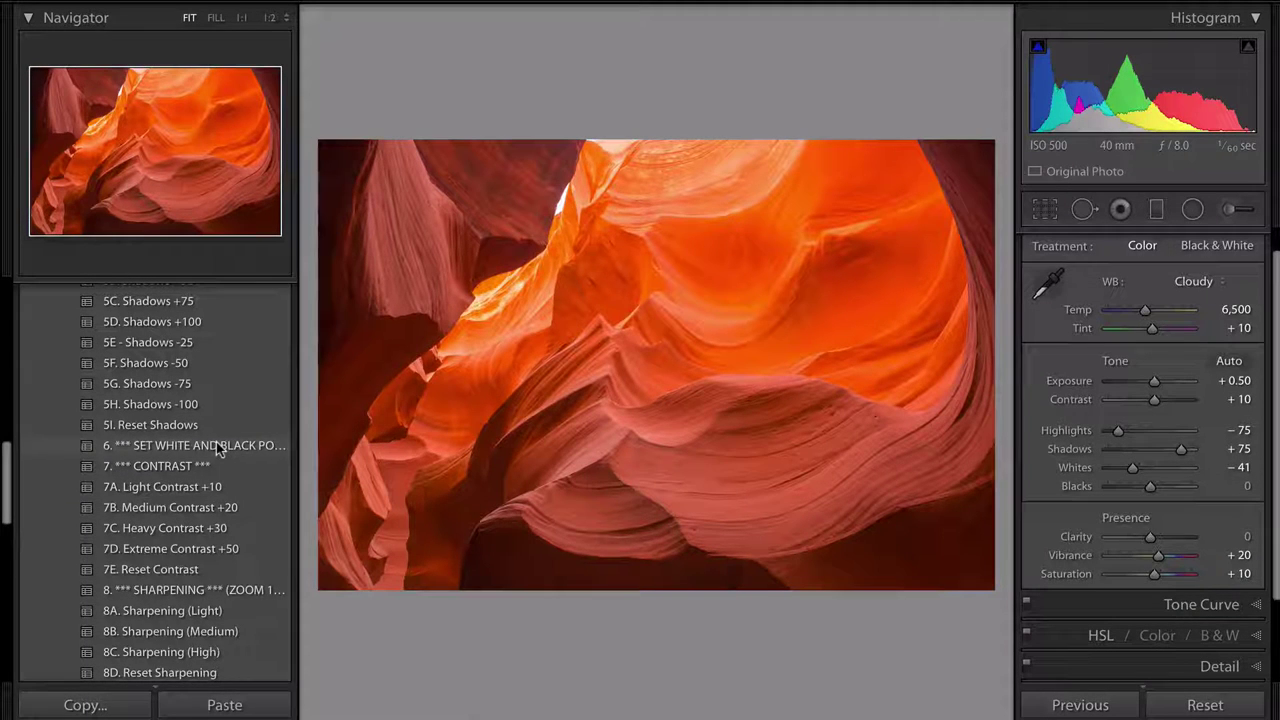
scroll(213, 561, down, 5)
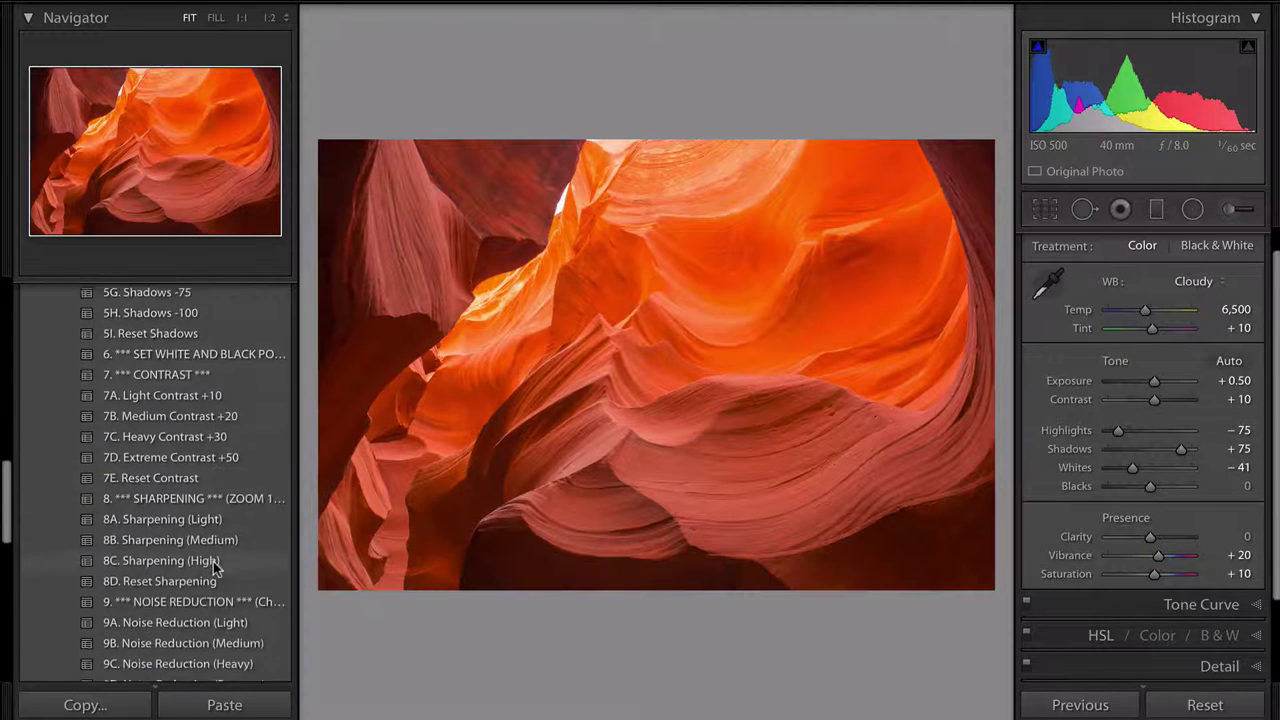
scroll(213, 561, down, 7)
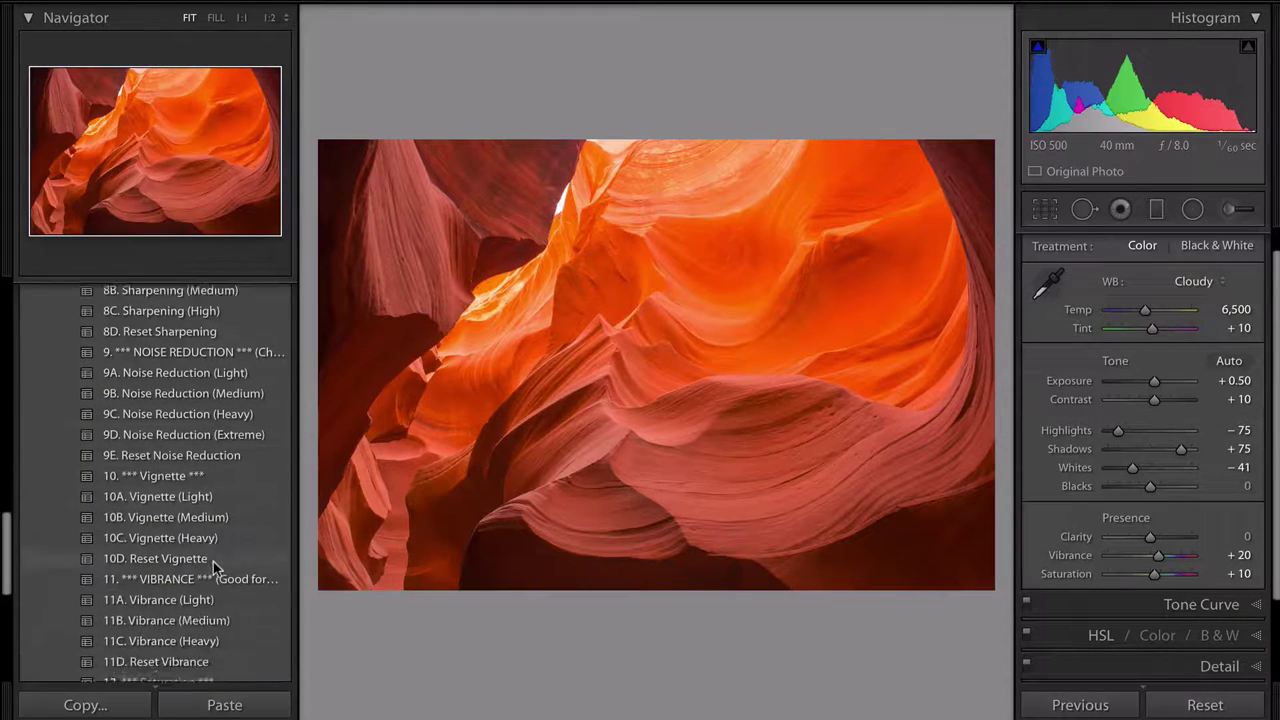
scroll(213, 561, down, 10)
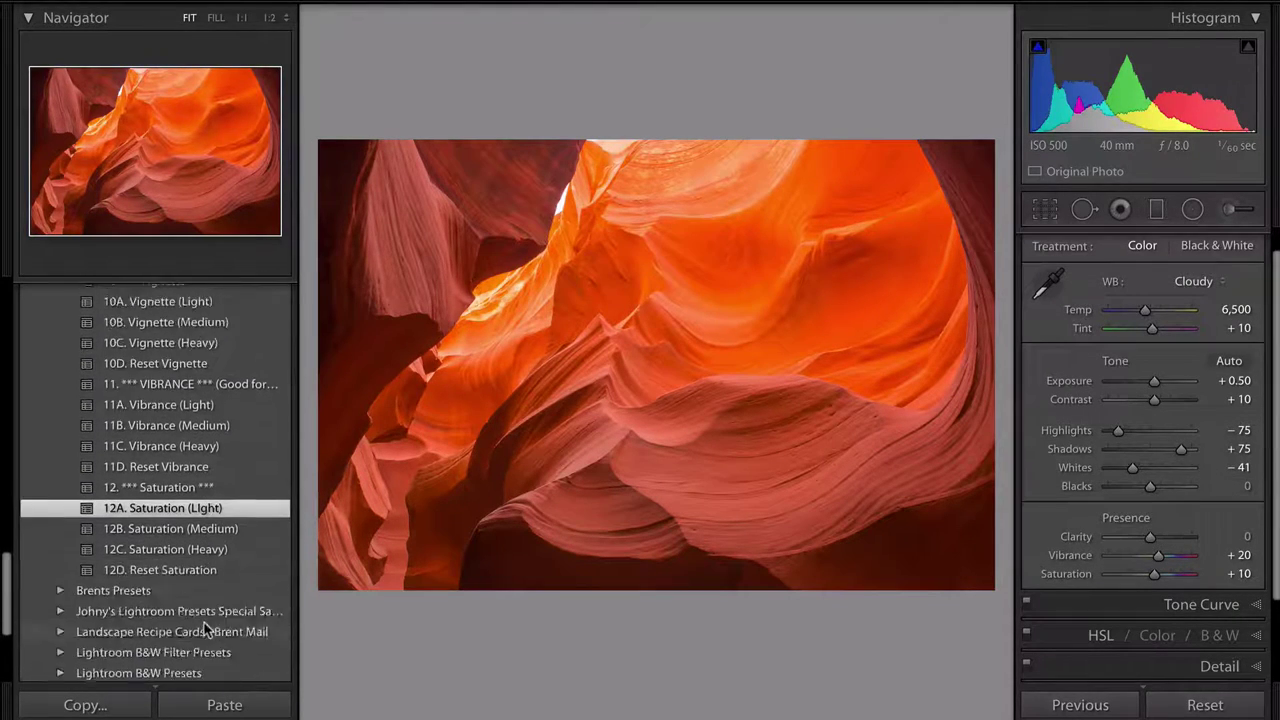
scroll(204, 625, up, 15)
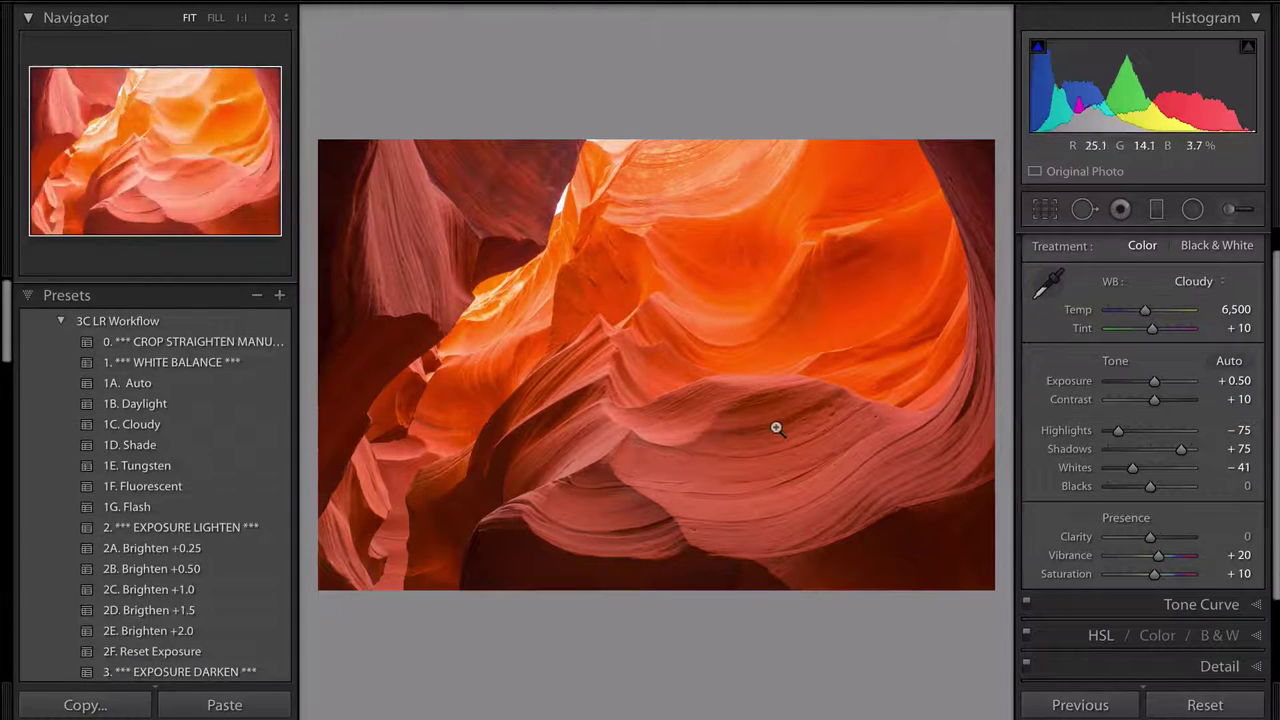
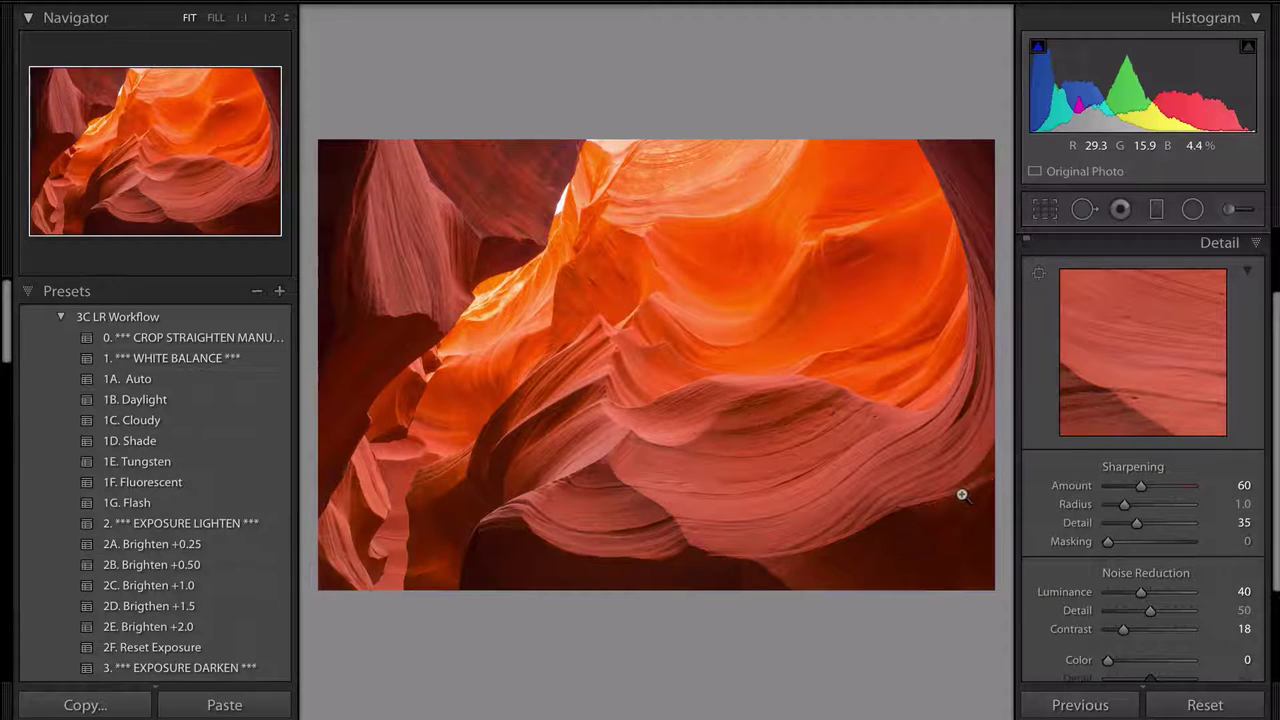
Set the sharpening Masking to 59 using the black-and-white mask preview, and set the sharpening Amount to 100
click(866, 486)
drag(909, 523, 760, 332)
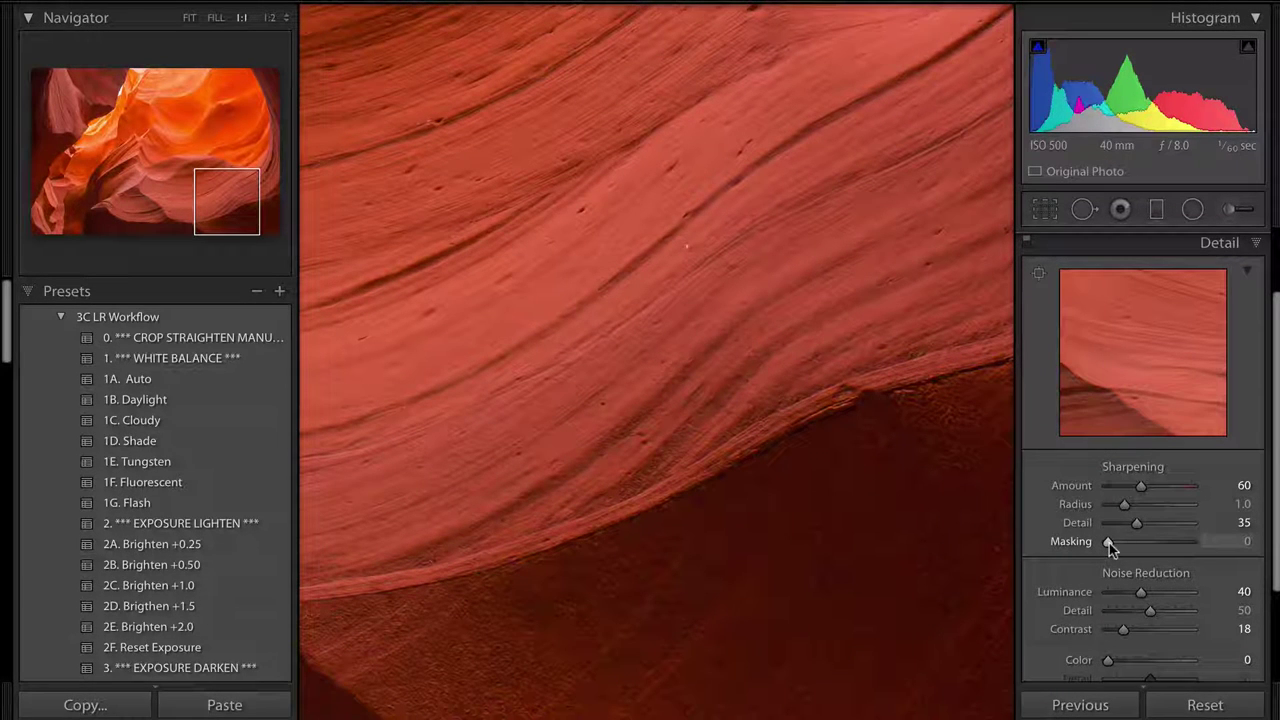
key(alt)
drag(1109, 544, 1167, 544)
click(792, 417)
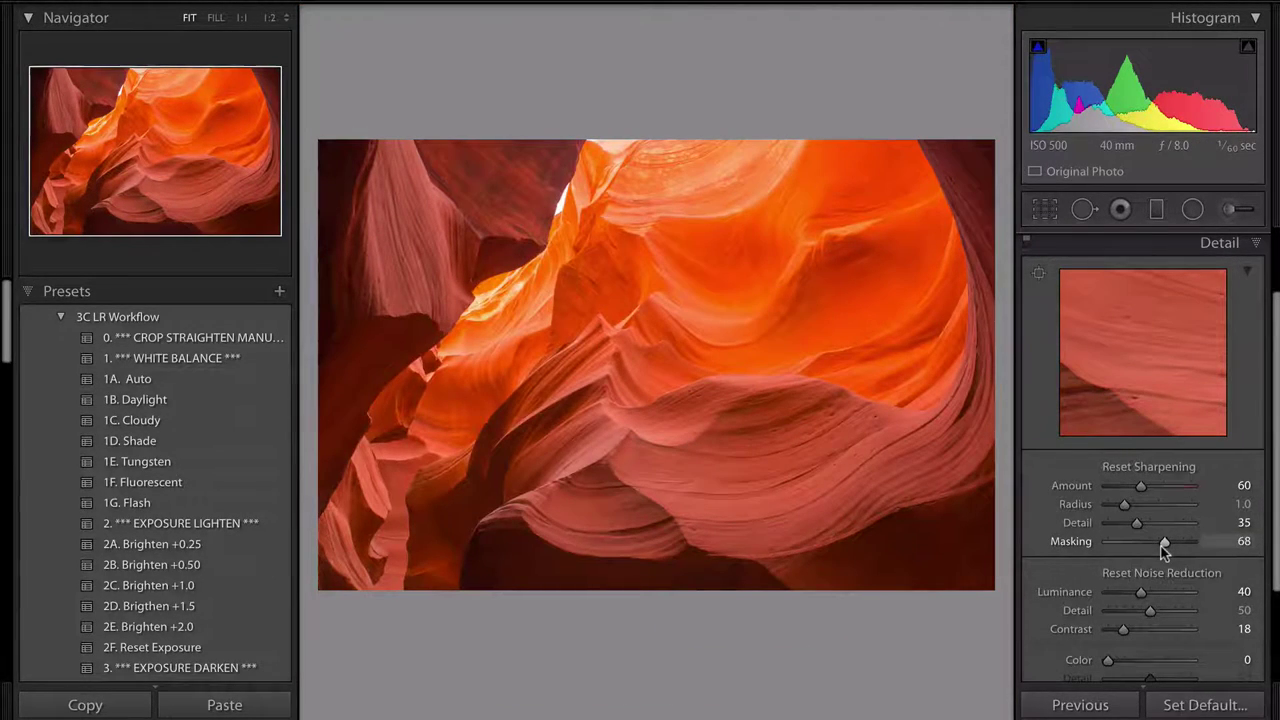
drag(1164, 546, 1155, 551)
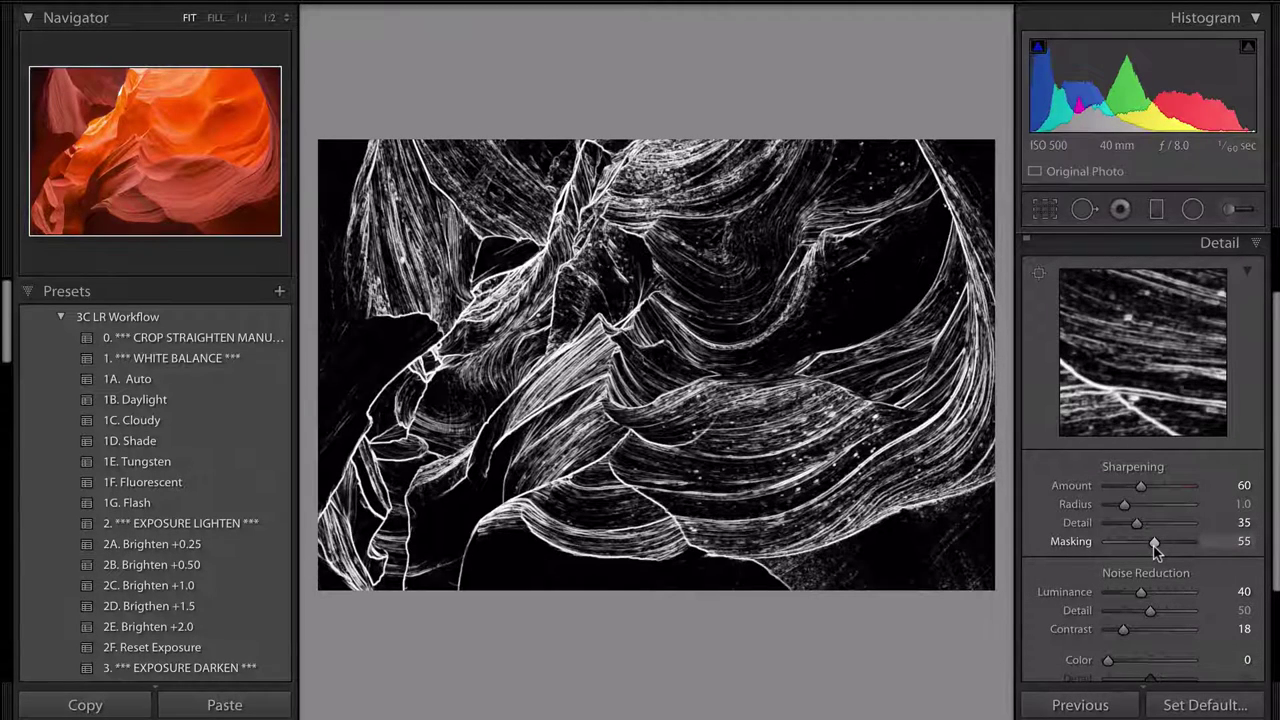
drag(1152, 548, 1157, 550)
drag(1141, 492, 1163, 492)
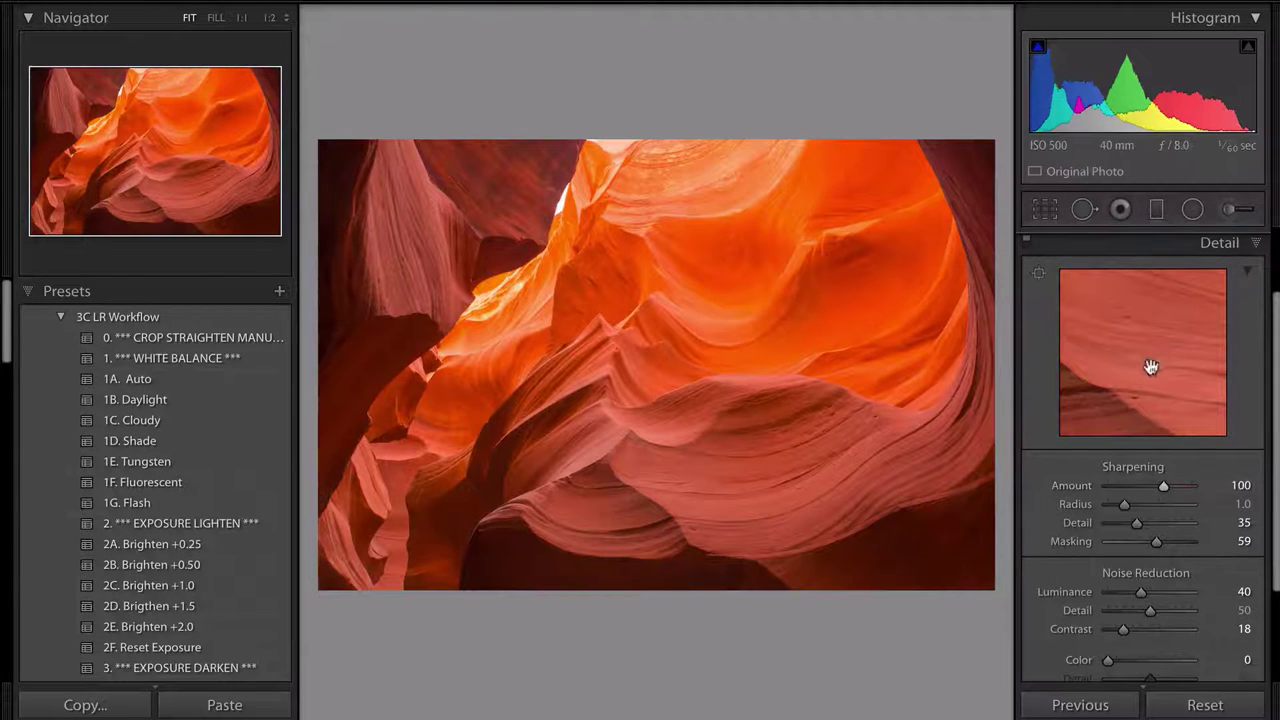
Shift the detail preview to the darker rock and set both Color and Luminance noise reduction to 32
drag(1146, 398, 1214, 366)
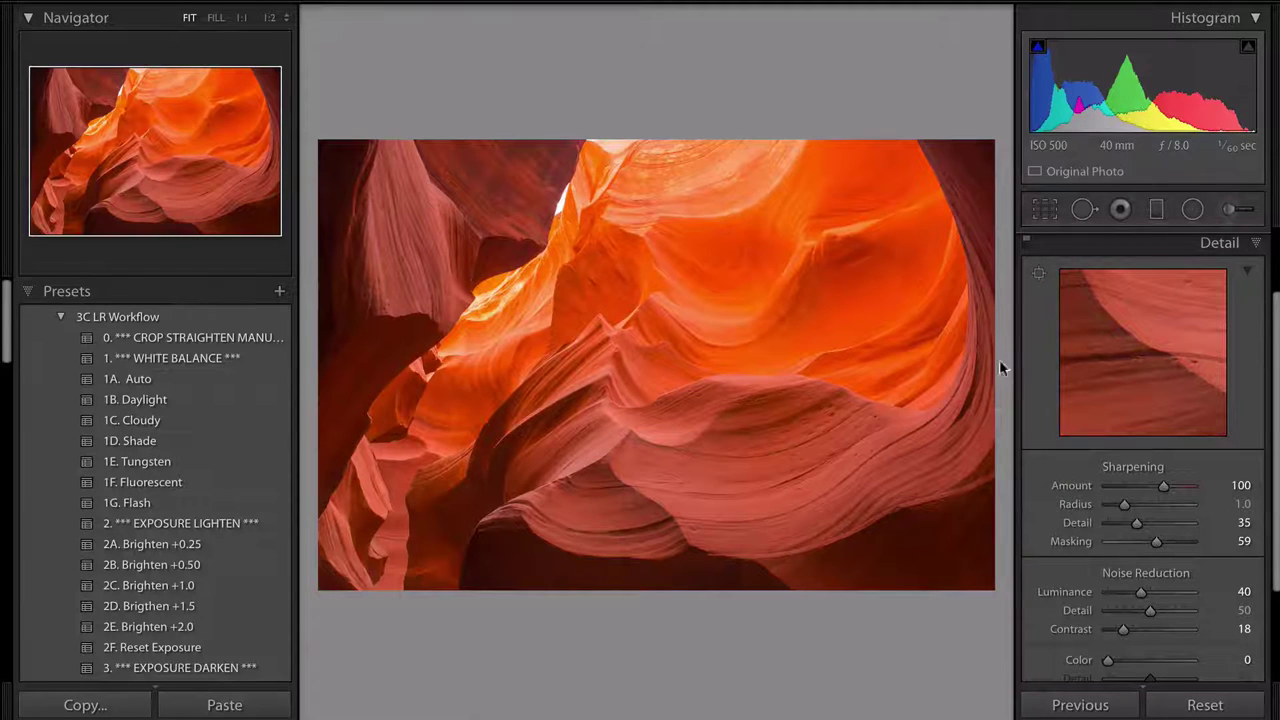
scroll(1122, 526, down, 2)
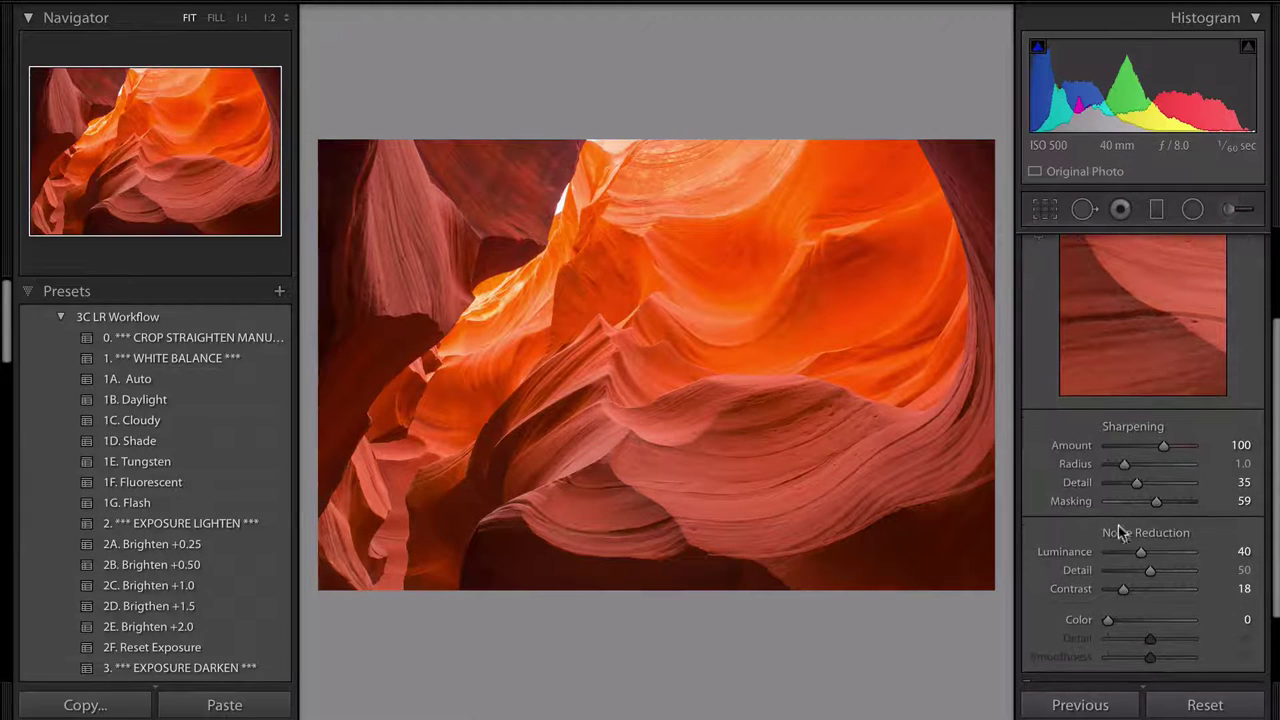
drag(1109, 620, 1138, 625)
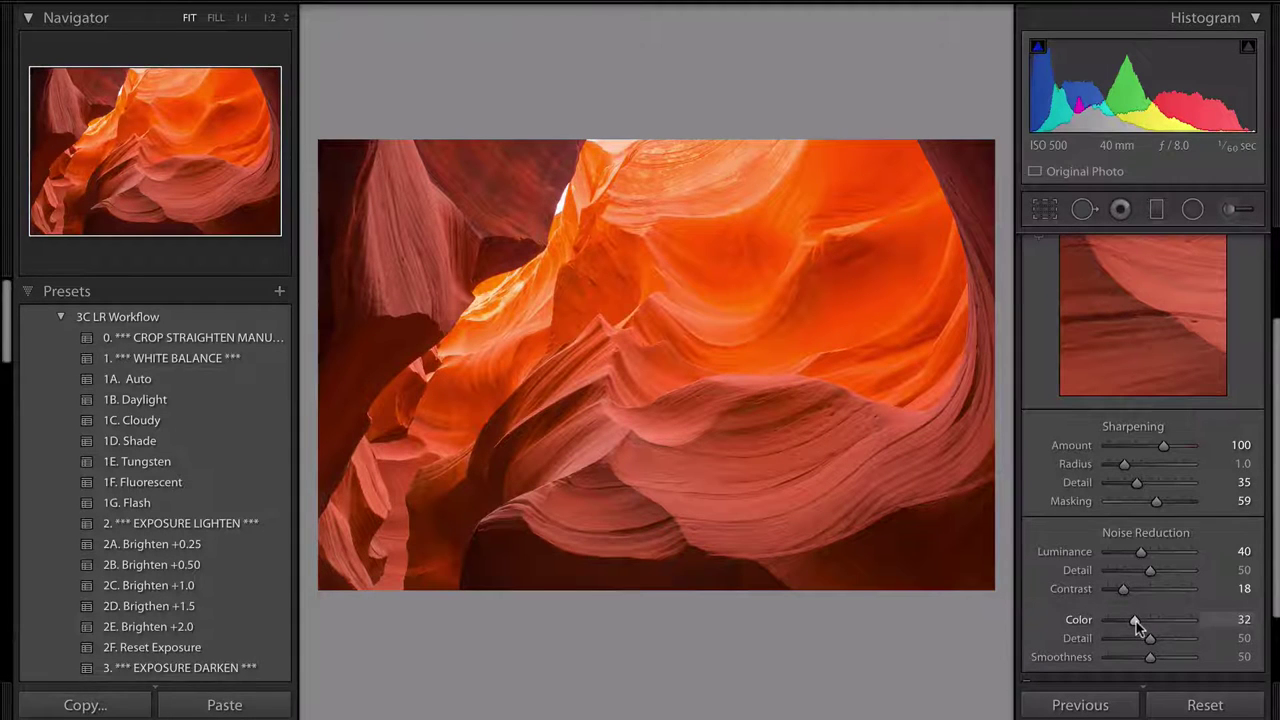
drag(1141, 554, 1136, 558)
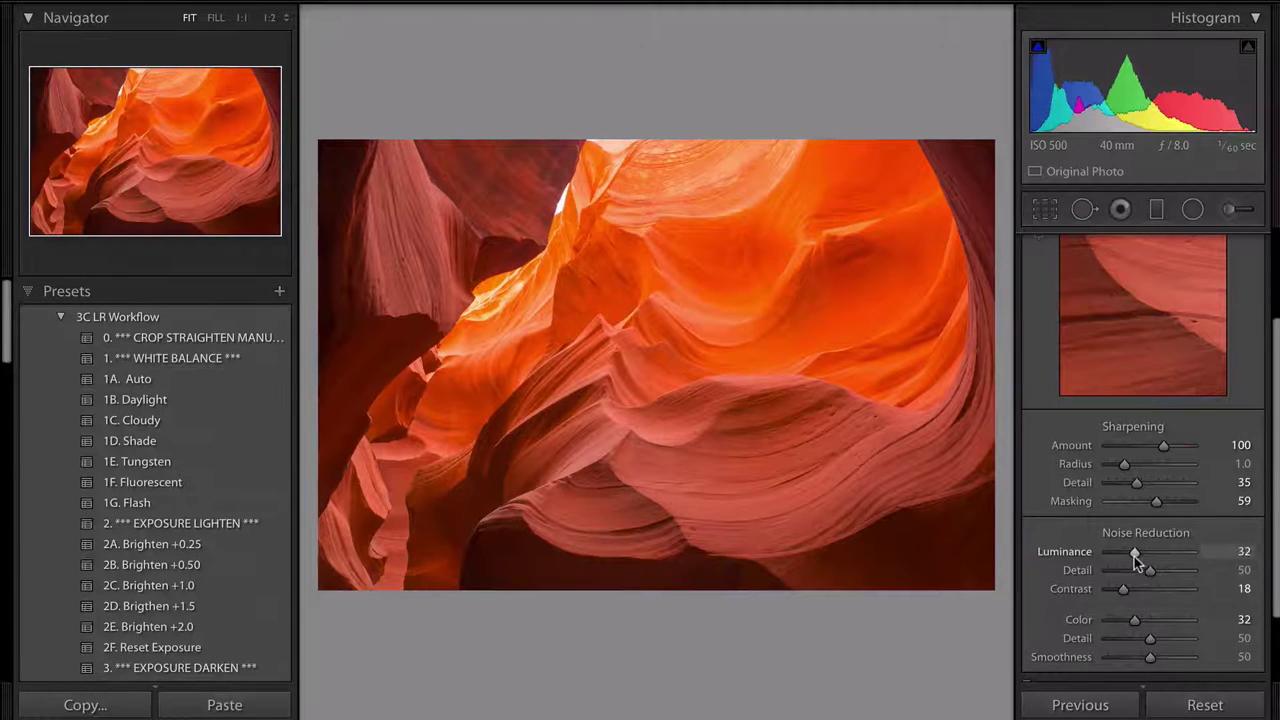
Inspect the rock in the photo's upper-left area at 1:1 and switch off the Detail adjustments for comparison
click(477, 199)
drag(527, 217, 703, 197)
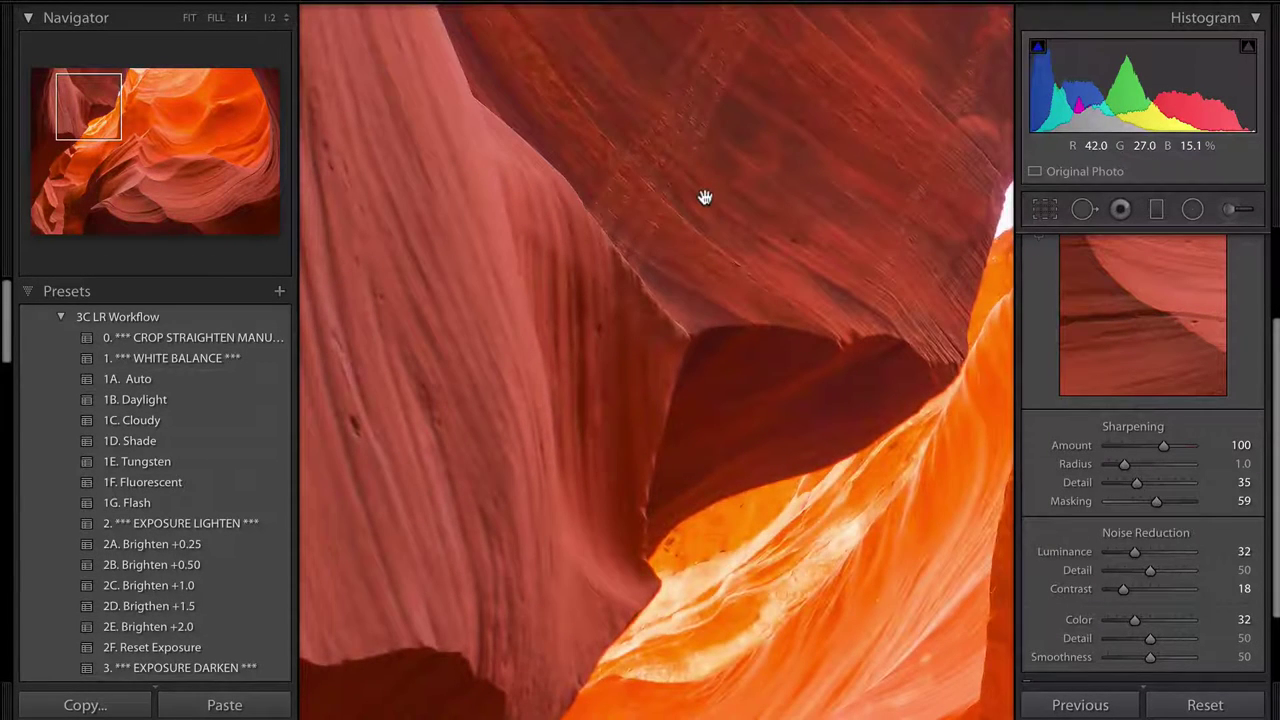
drag(743, 306, 789, 371)
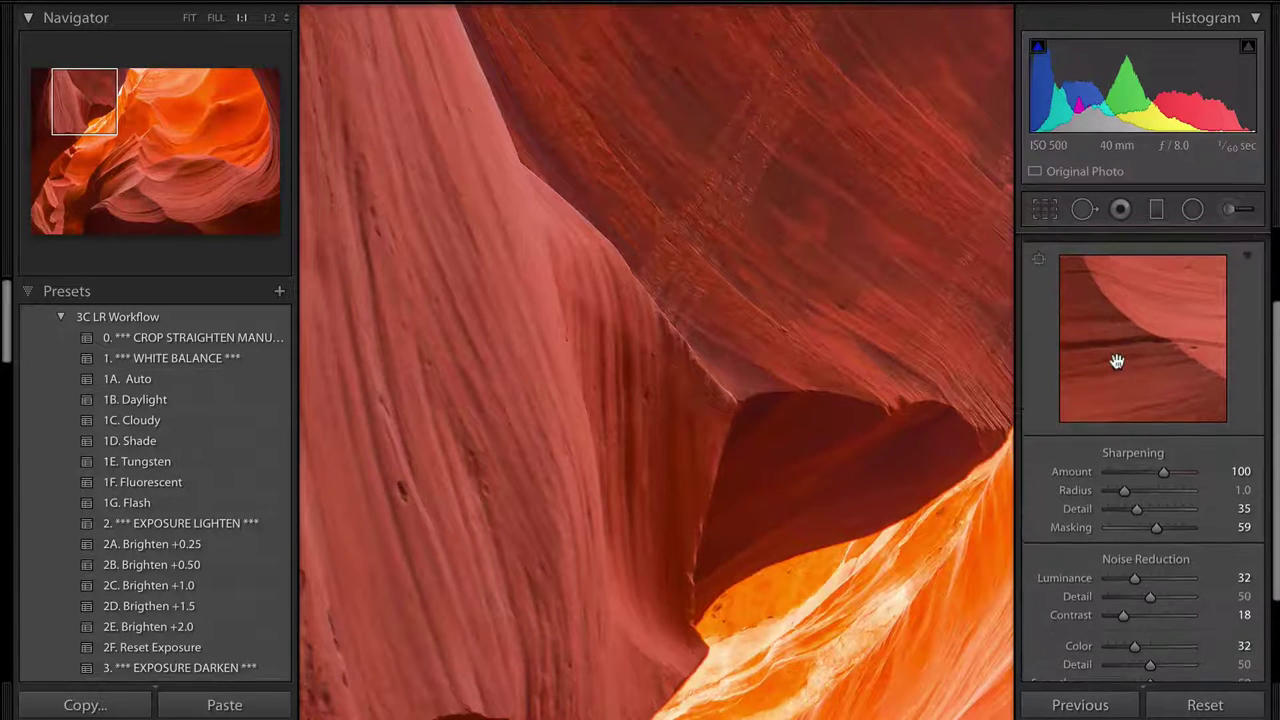
scroll(1117, 360, up, 2)
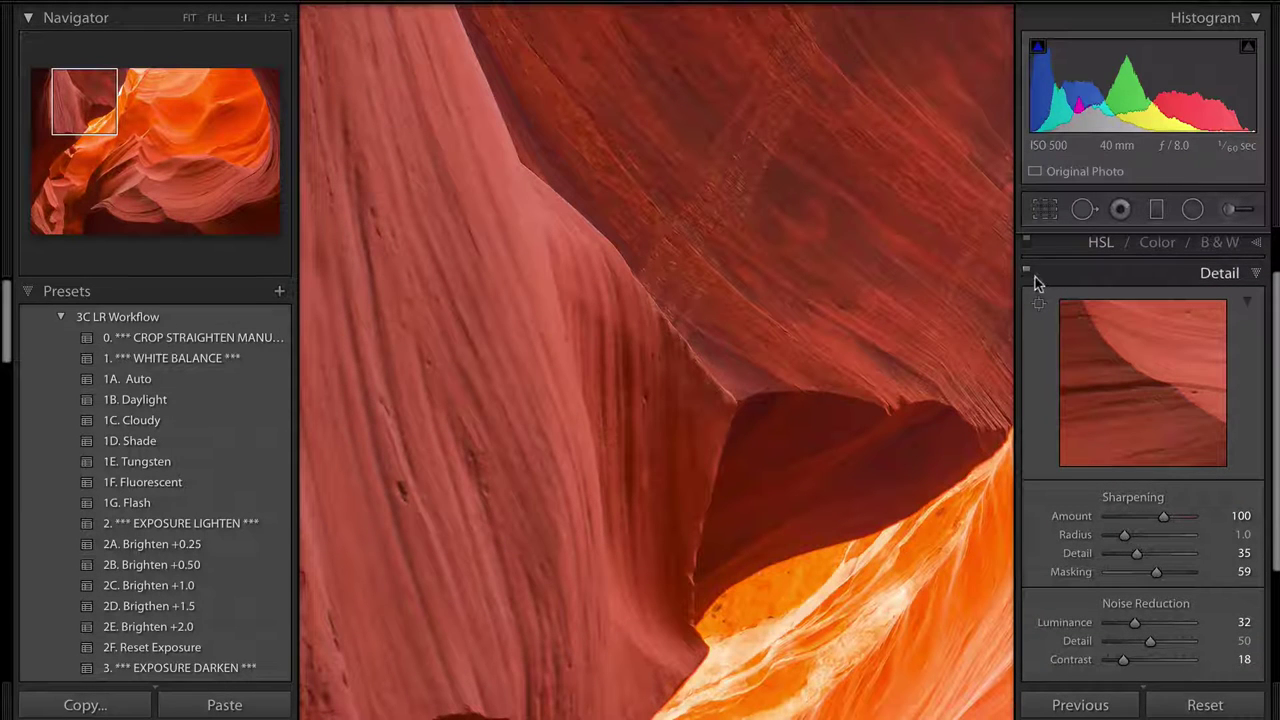
click(1026, 273)
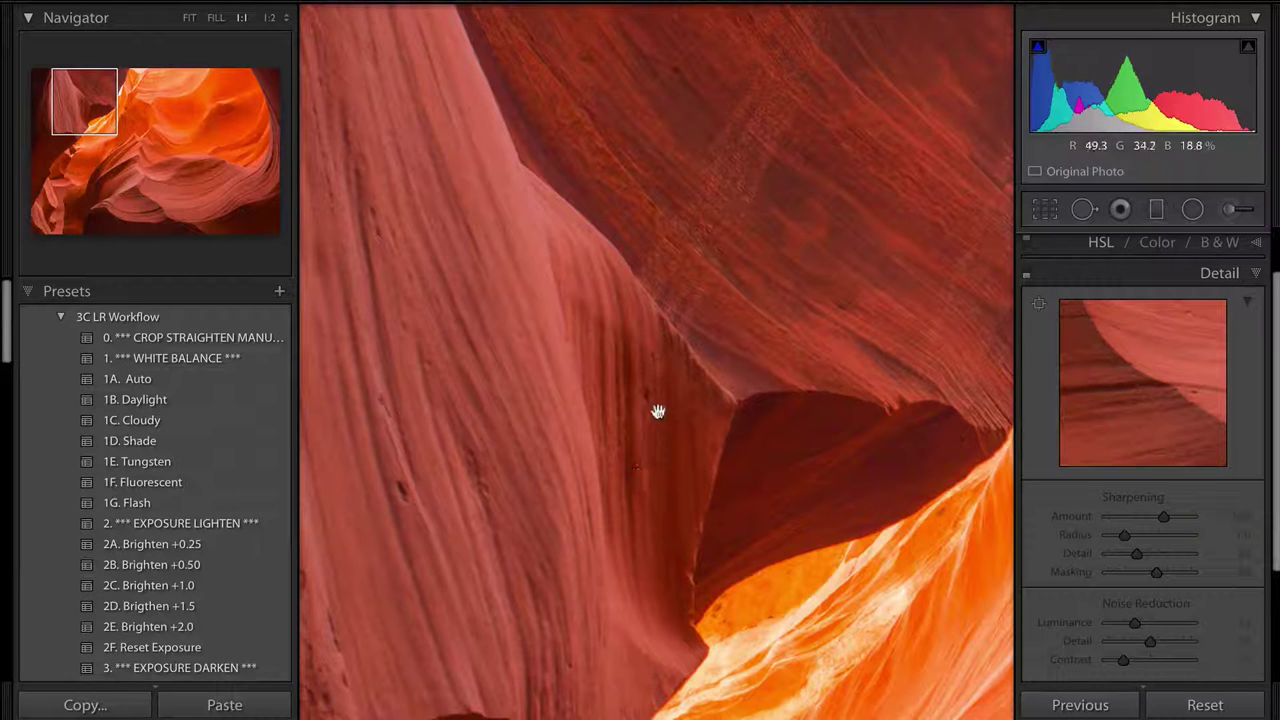
drag(677, 463, 677, 216)
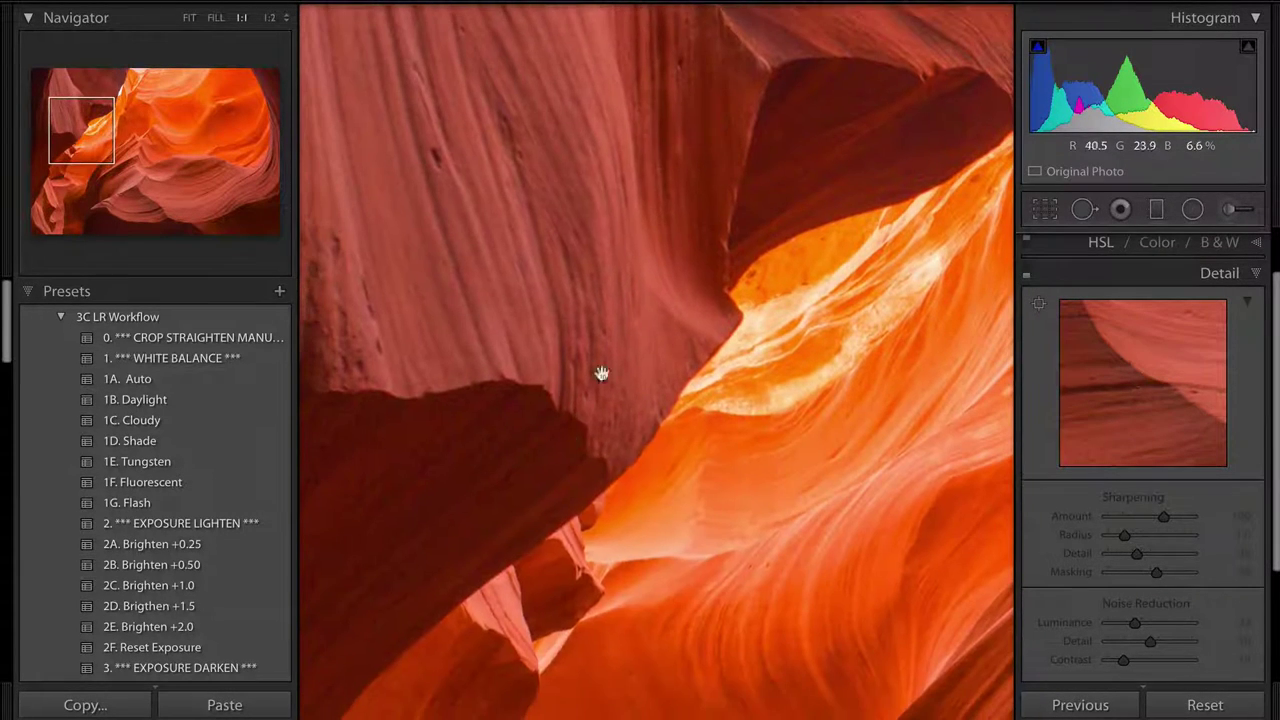
Examine the dark shadow area at 1:1 without and with the Detail adjustments, leaving them on, and return to the full photo
right_click(528, 456)
click(437, 520)
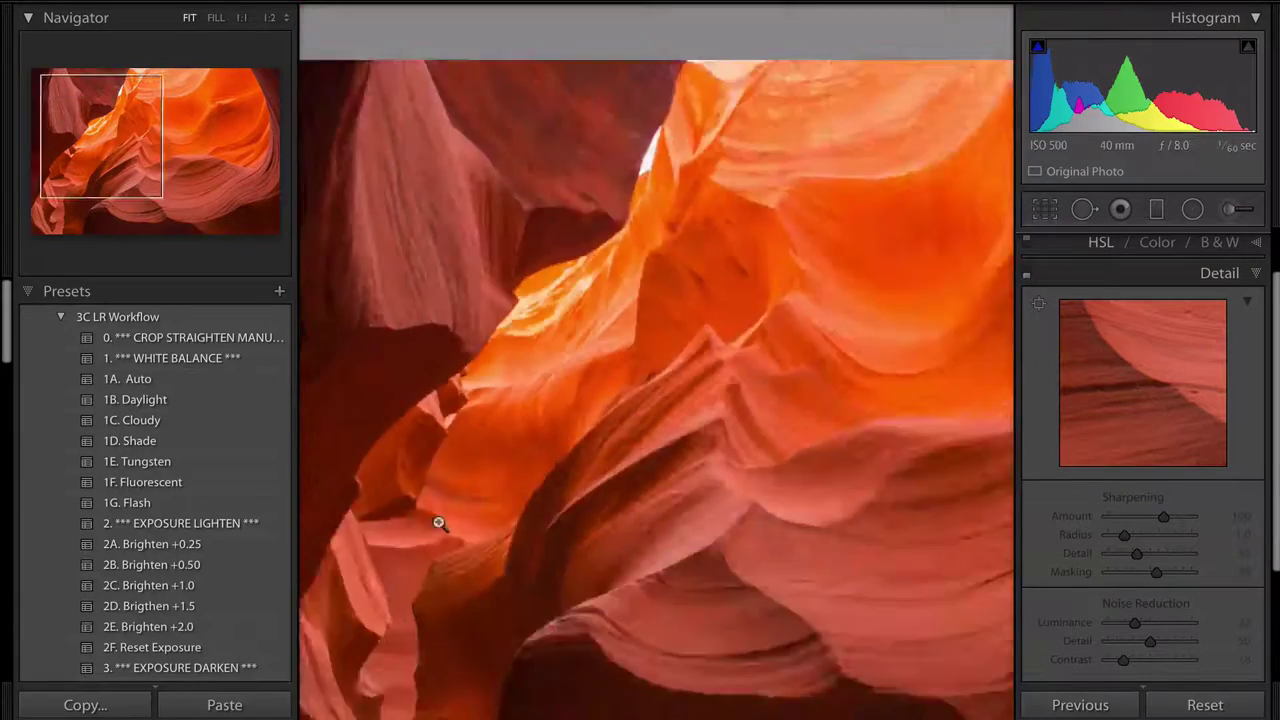
click(437, 523)
drag(380, 251, 831, 634)
drag(774, 437, 696, 556)
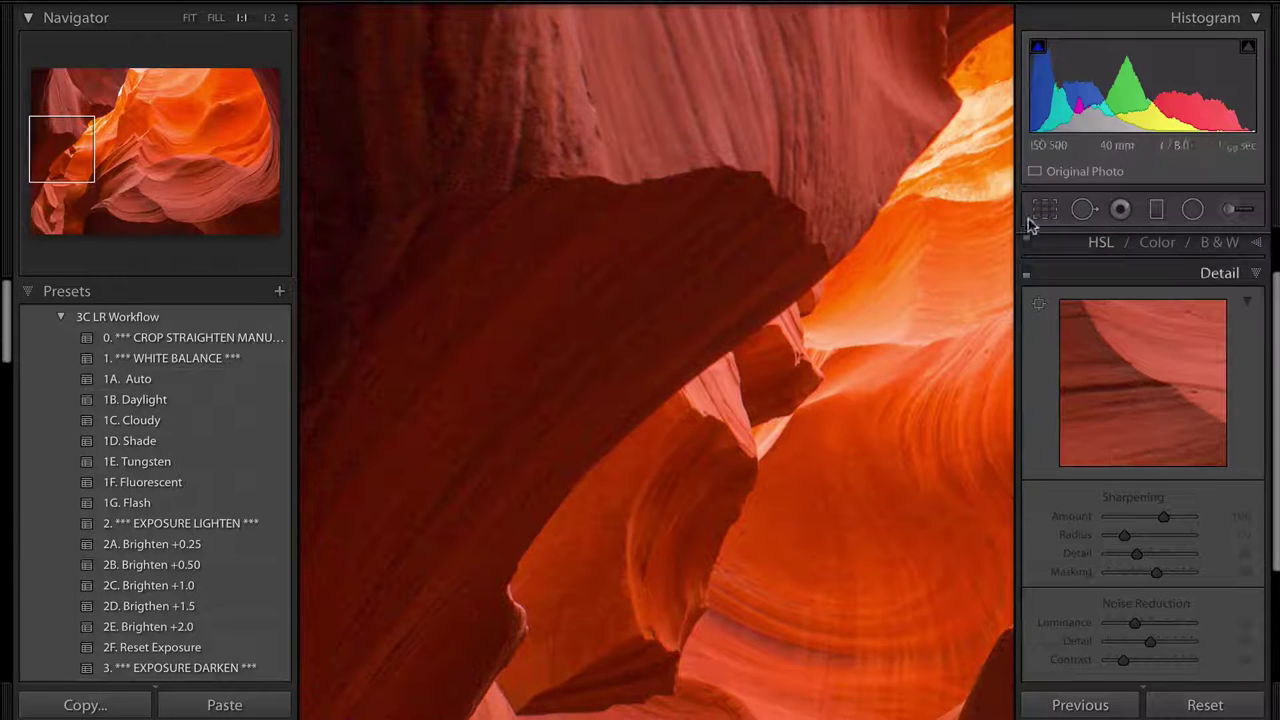
click(1029, 276)
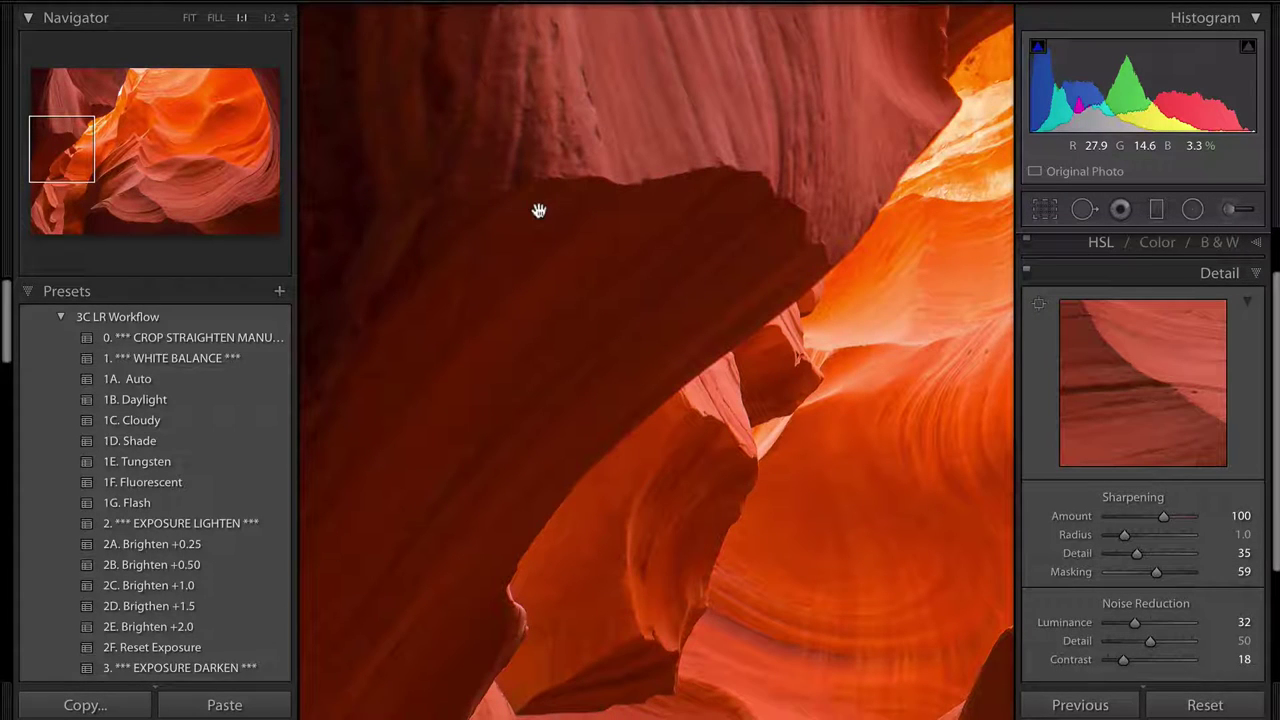
drag(838, 416, 603, 329)
drag(920, 509, 643, 355)
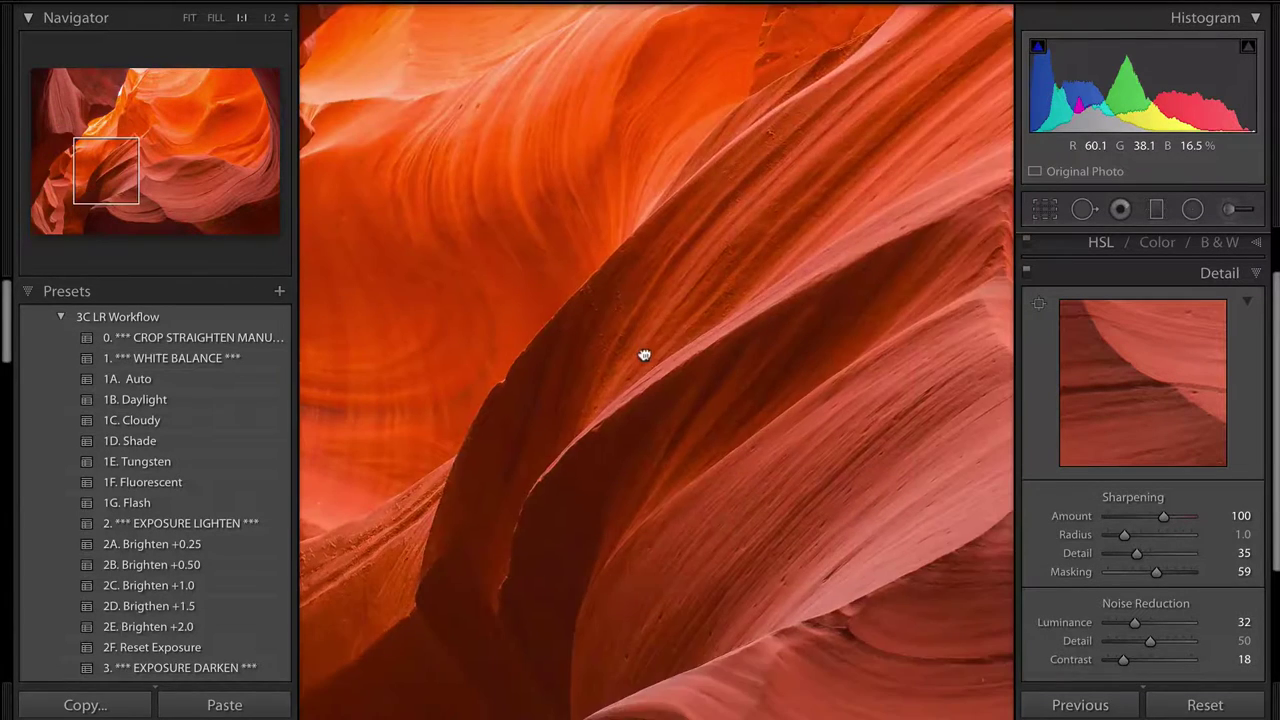
click(643, 355)
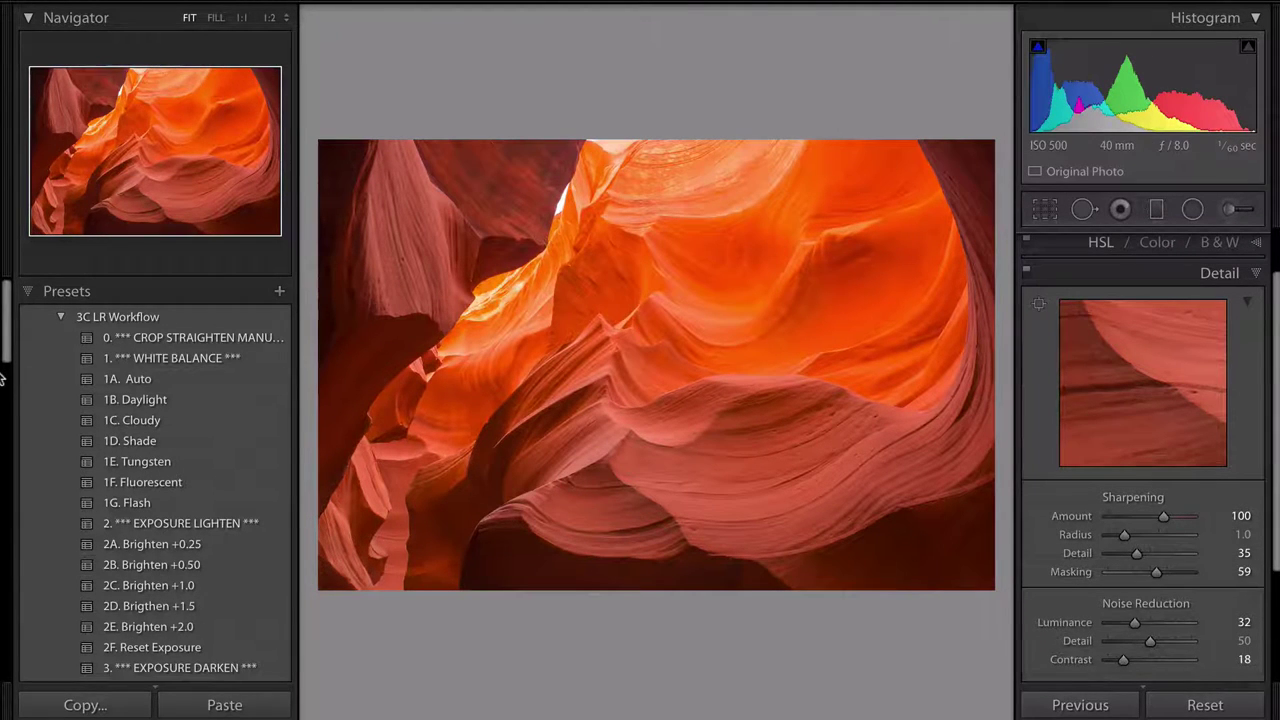
View the whole photo with the side panels hidden and the surroundings dimmed, and show its Before version
click(628, 414)
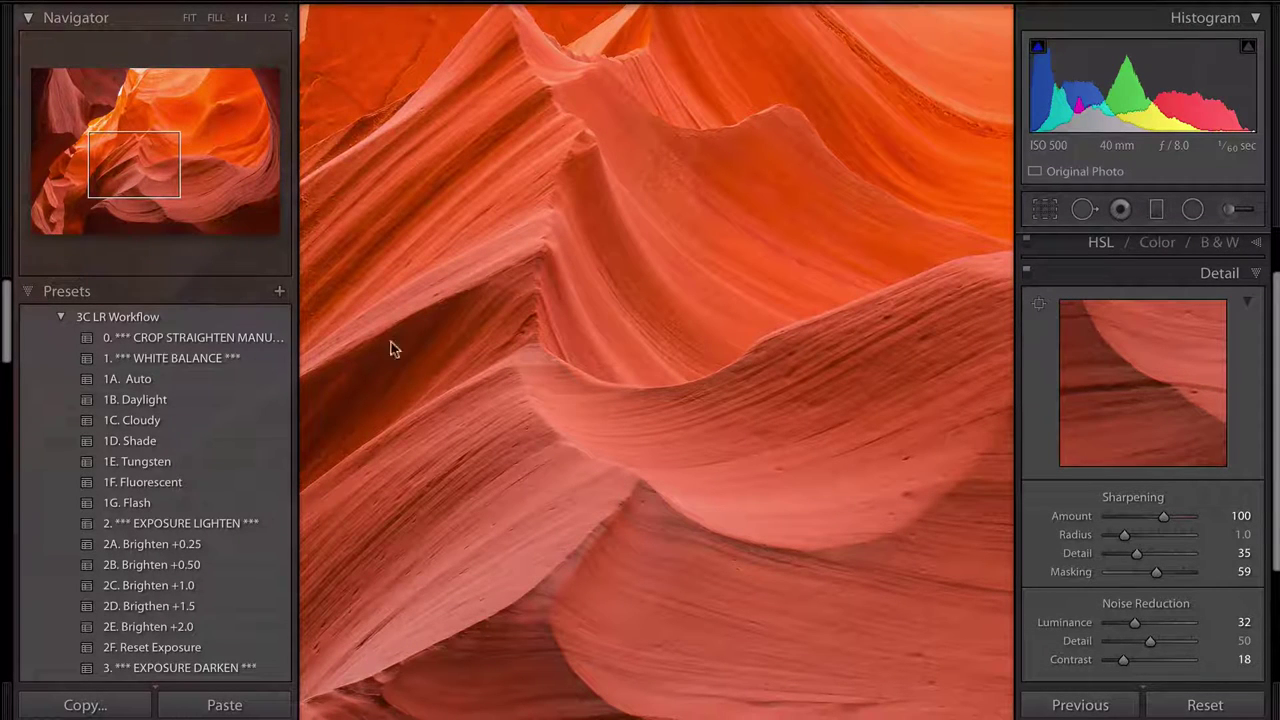
click(518, 358)
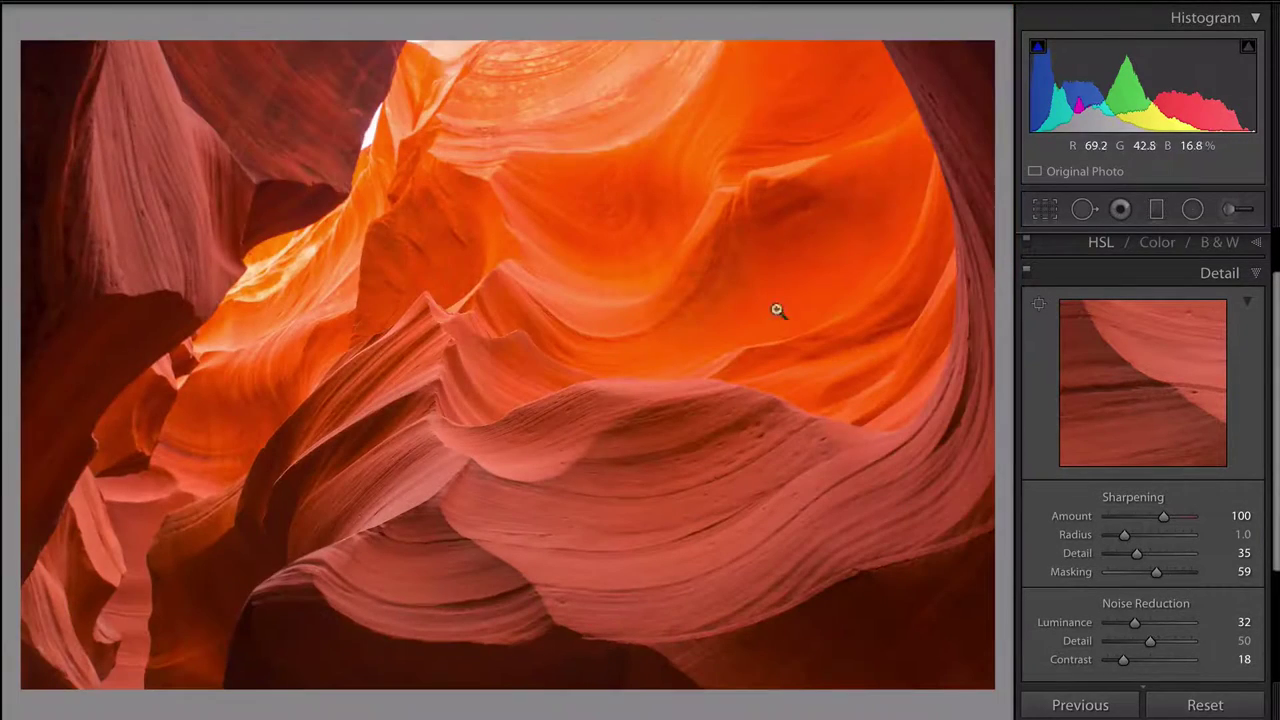
click(1275, 360)
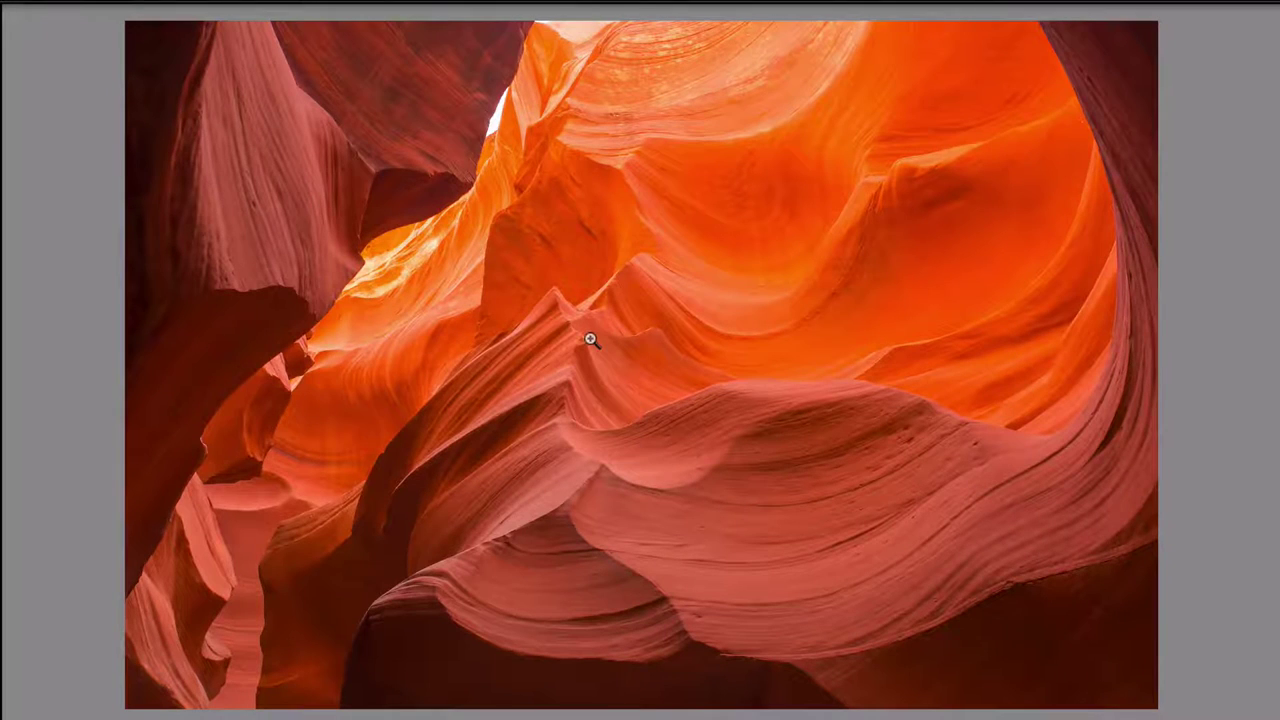
key(l)
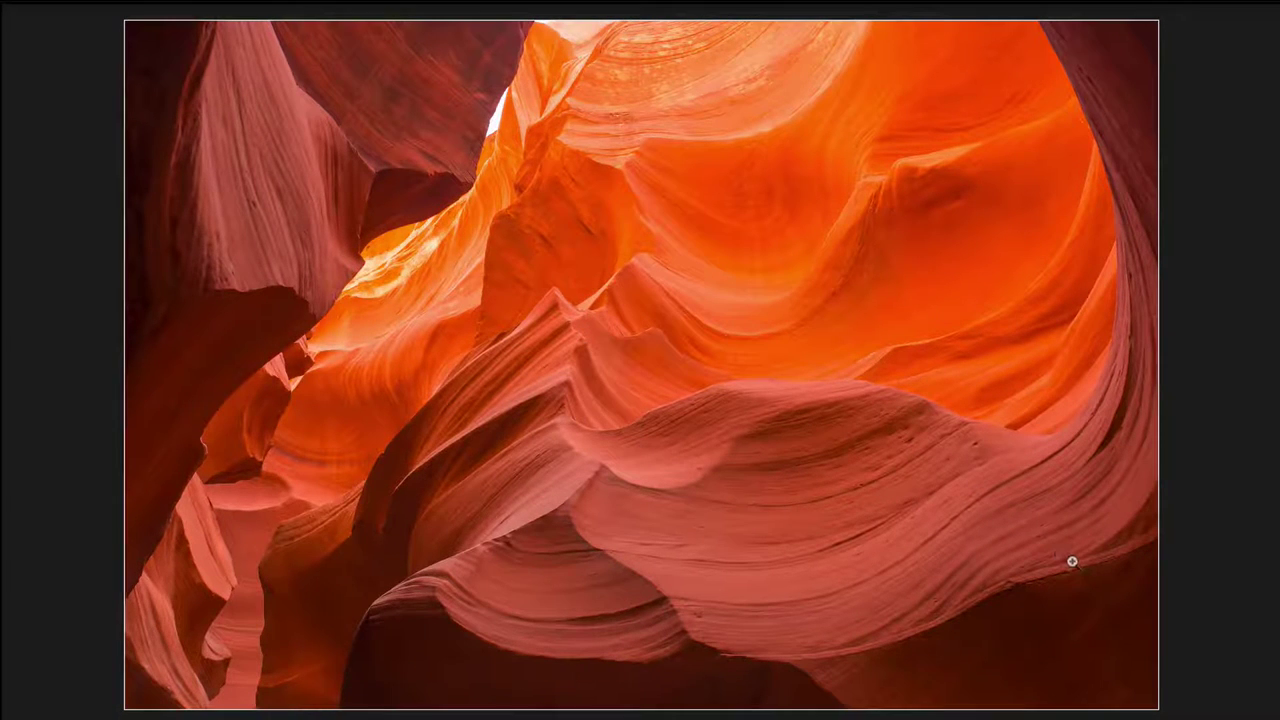
key(backslash)
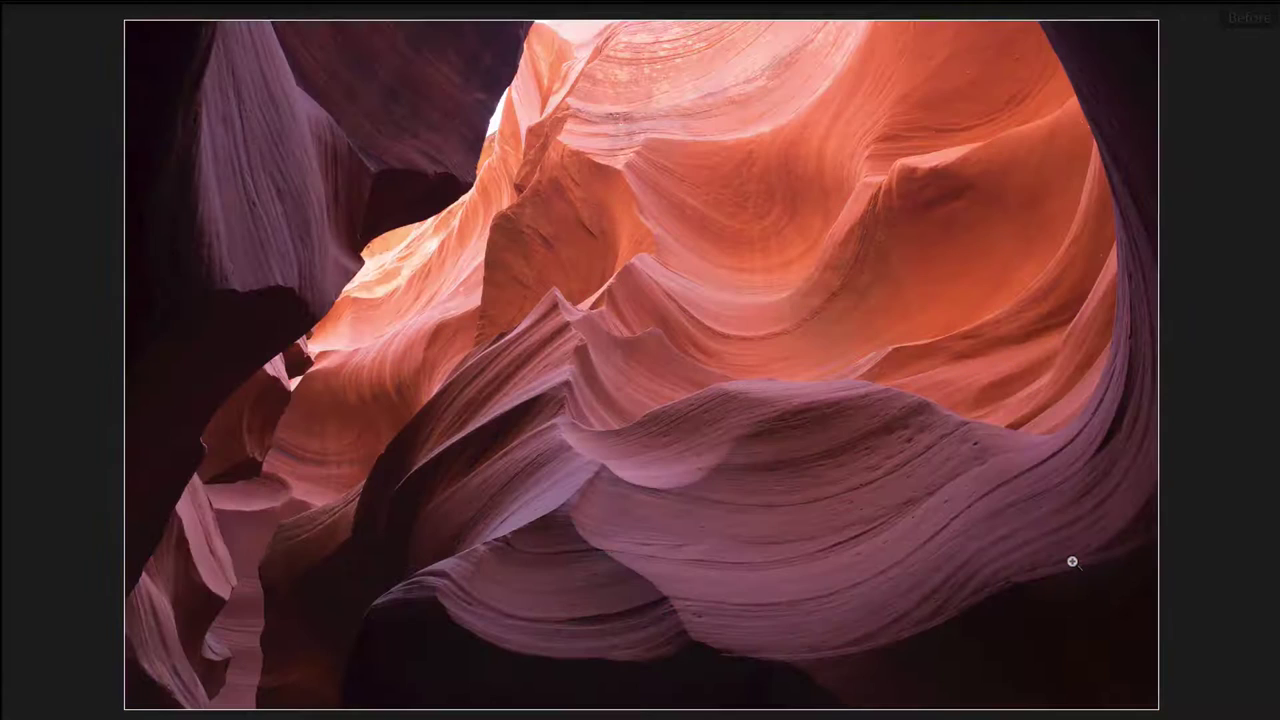